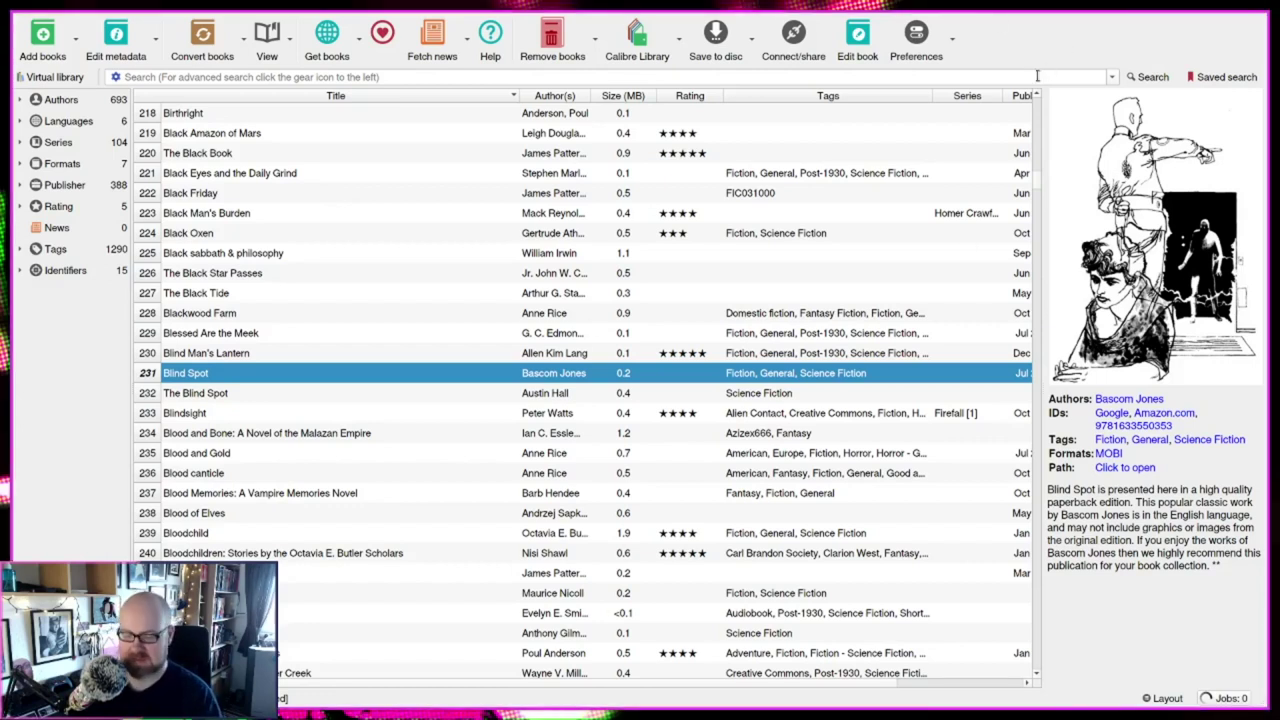
key("ctrl+d")
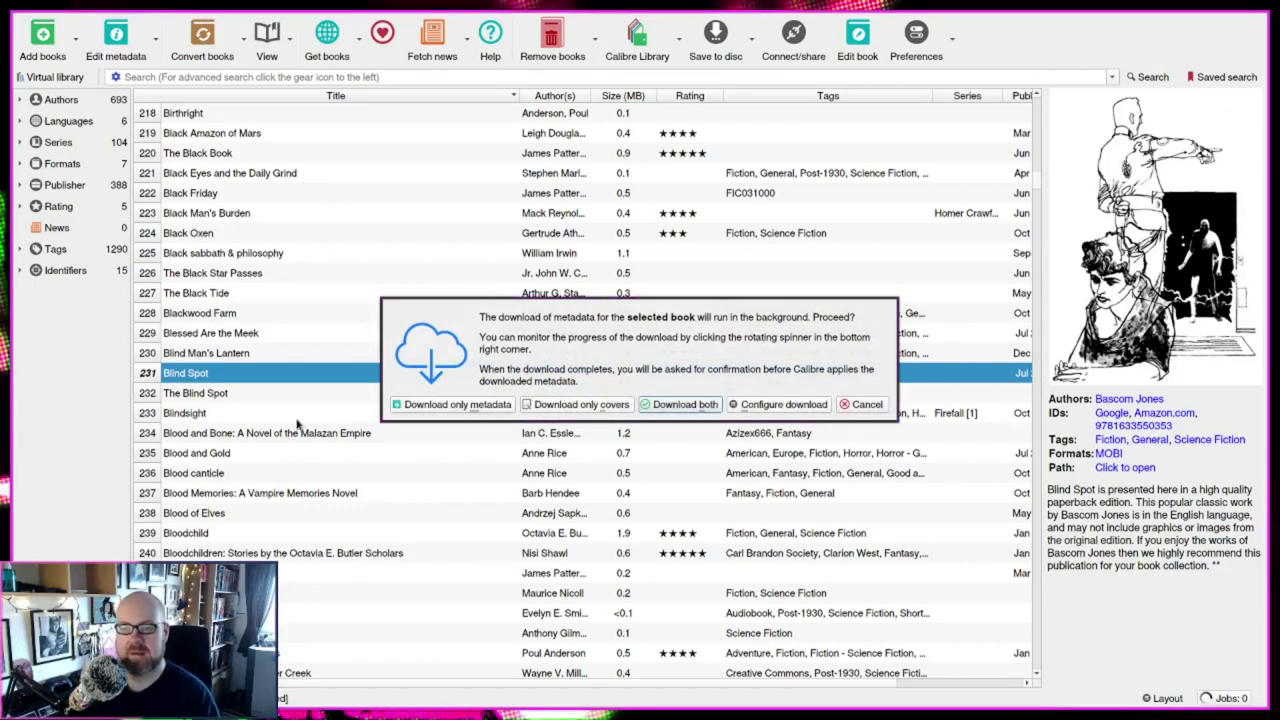
left_click(680, 404)
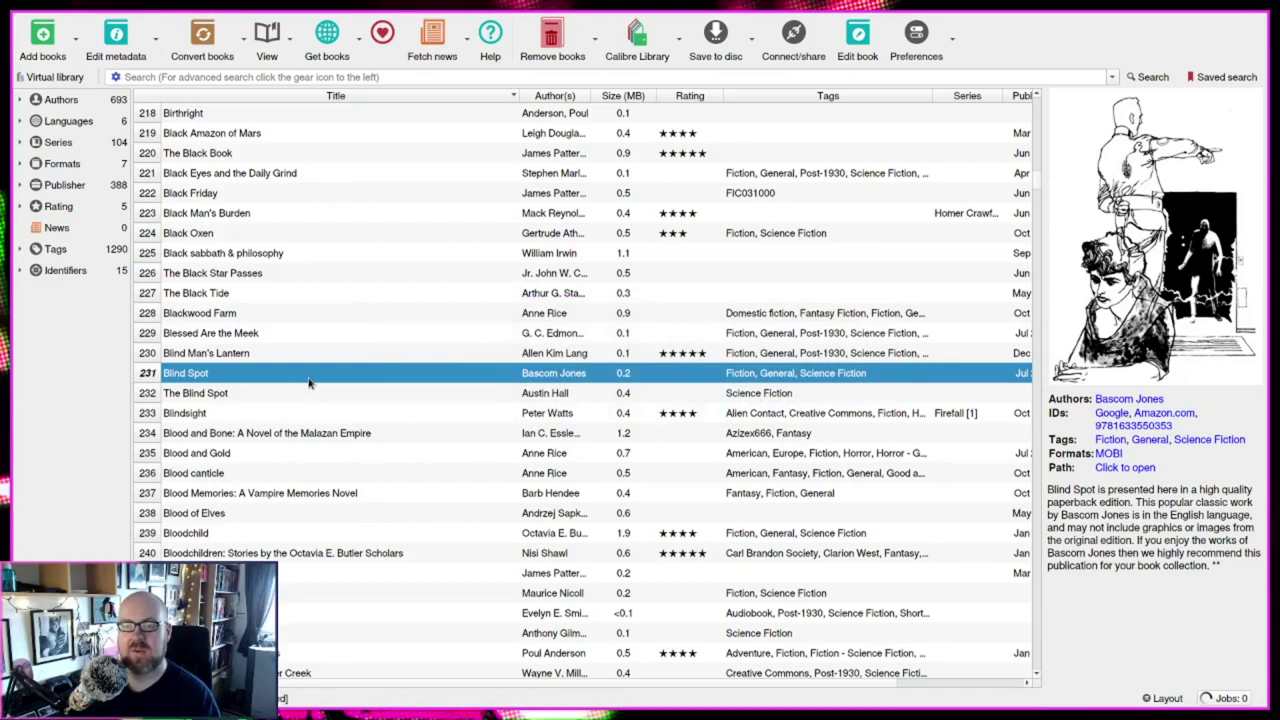
right_click(316, 375)
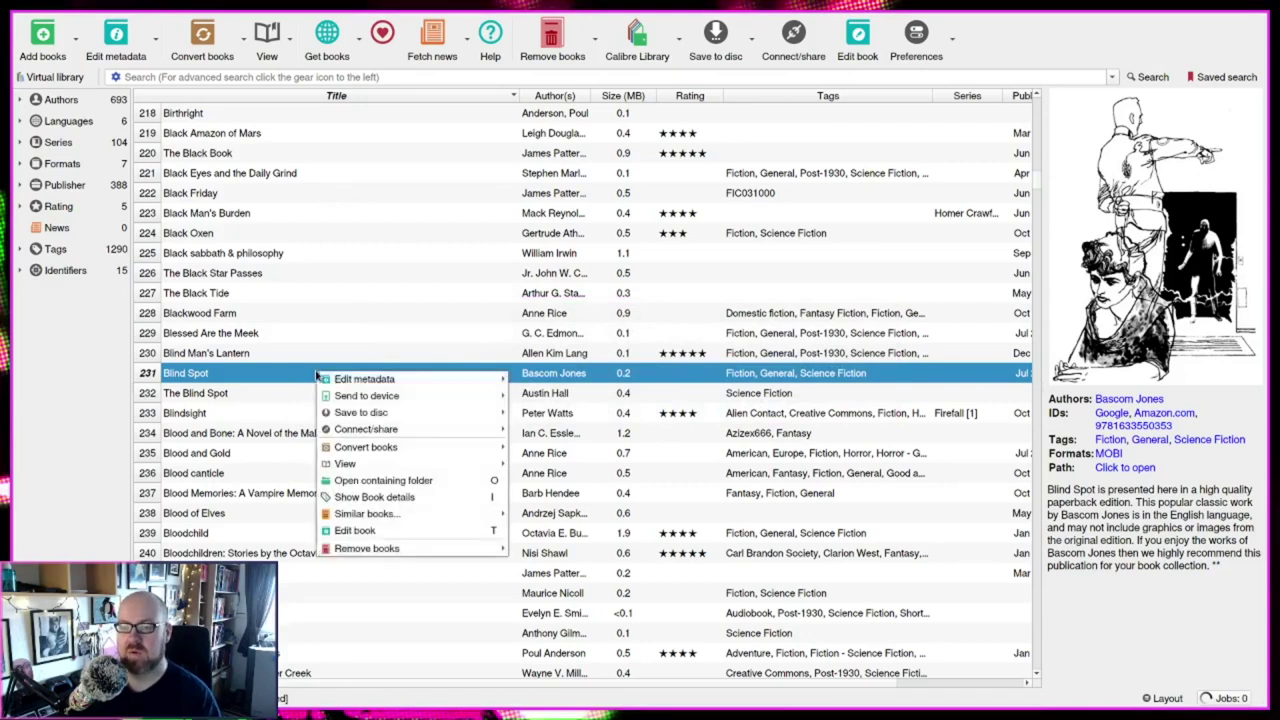
mouse_move(420, 380)
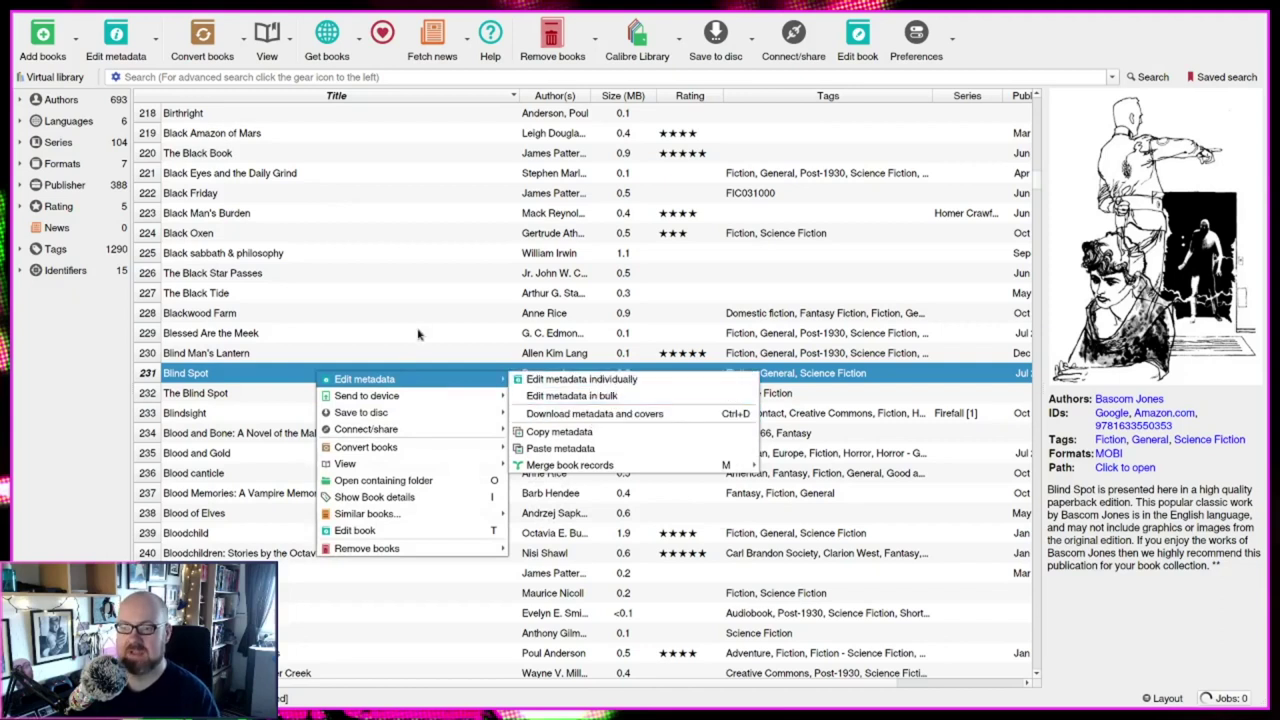
left_click(254, 378)
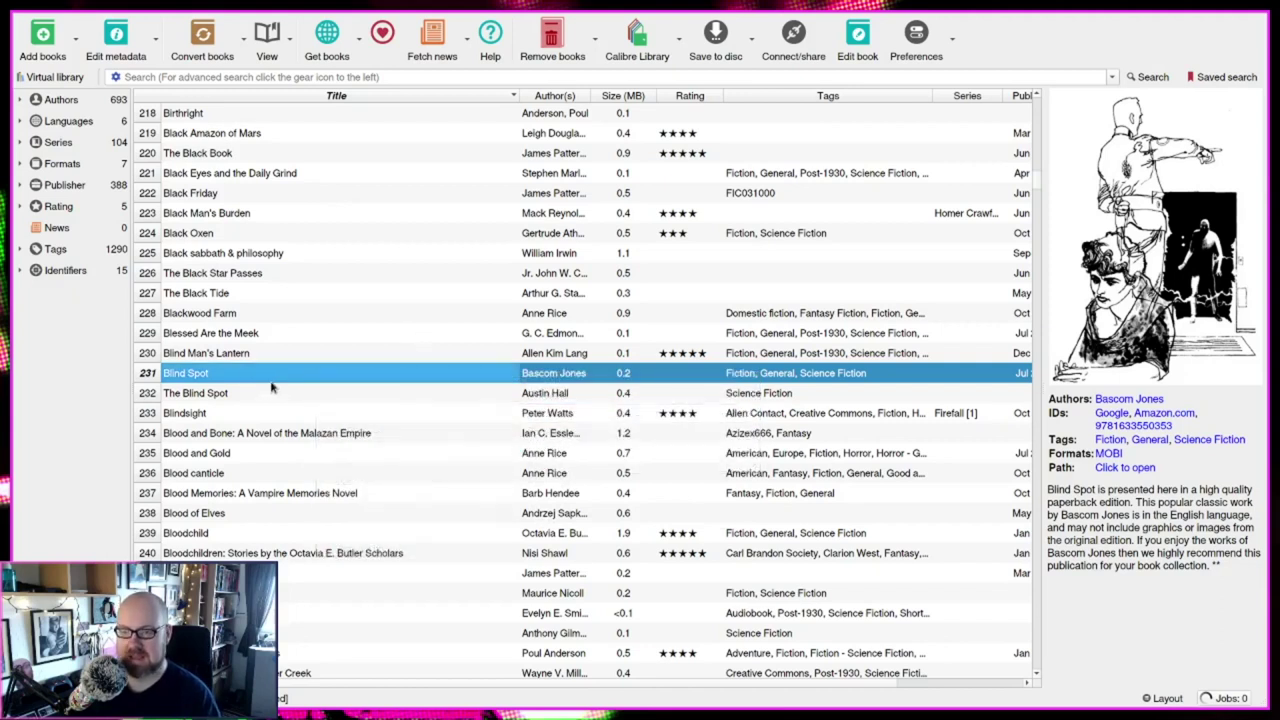
Open Blind Spot's metadata for individual editing, and swap its title and author back and forth, ending in the original order
key("e")
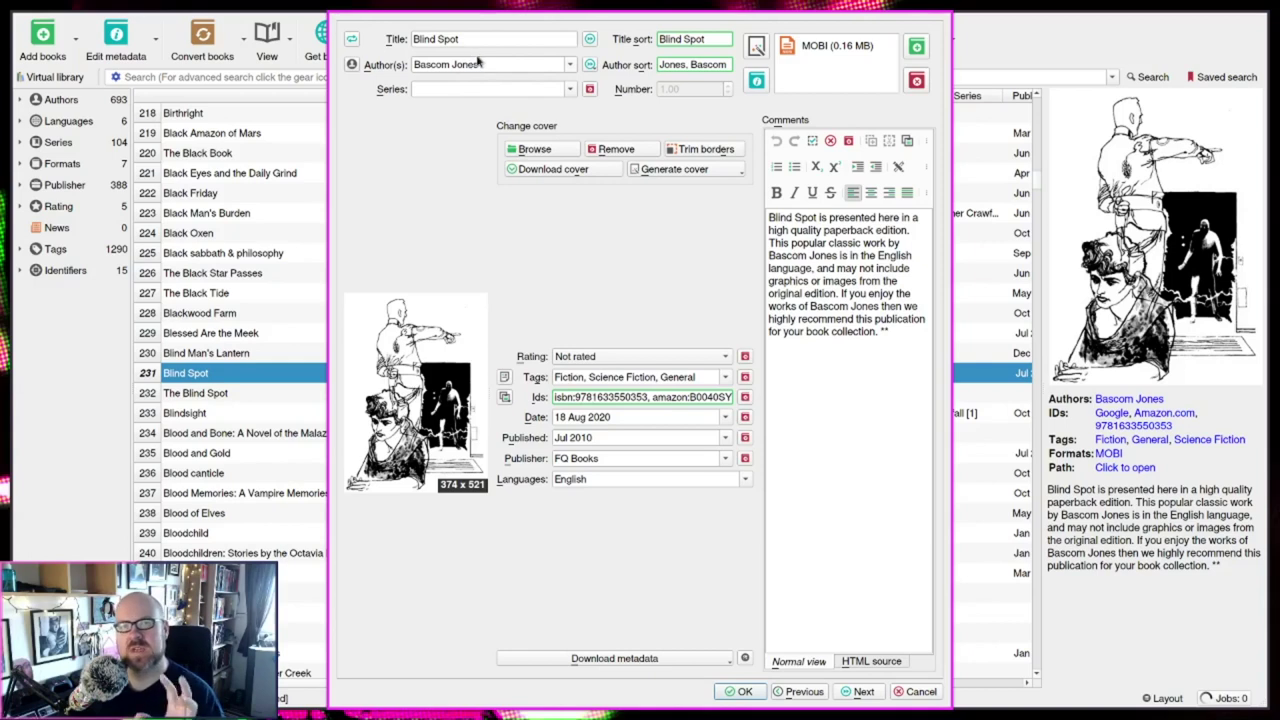
left_click(354, 40)
left_click(354, 40)
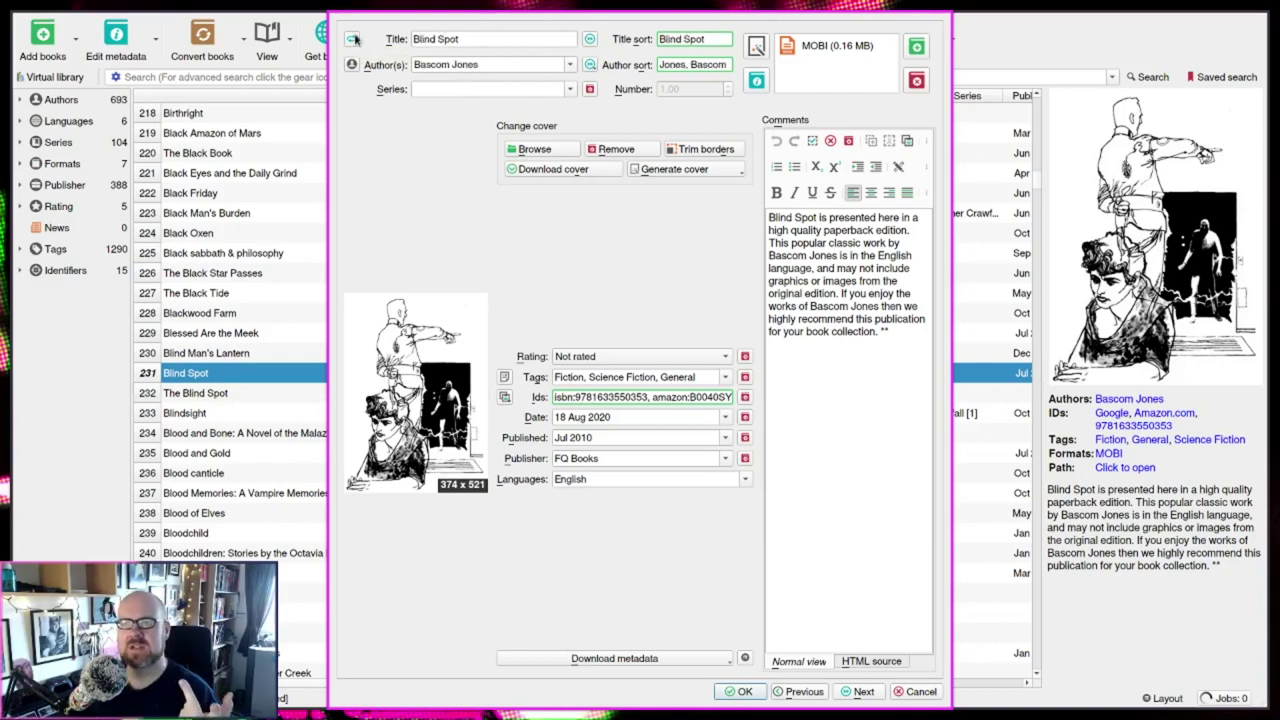
left_click(354, 40)
left_click(354, 40)
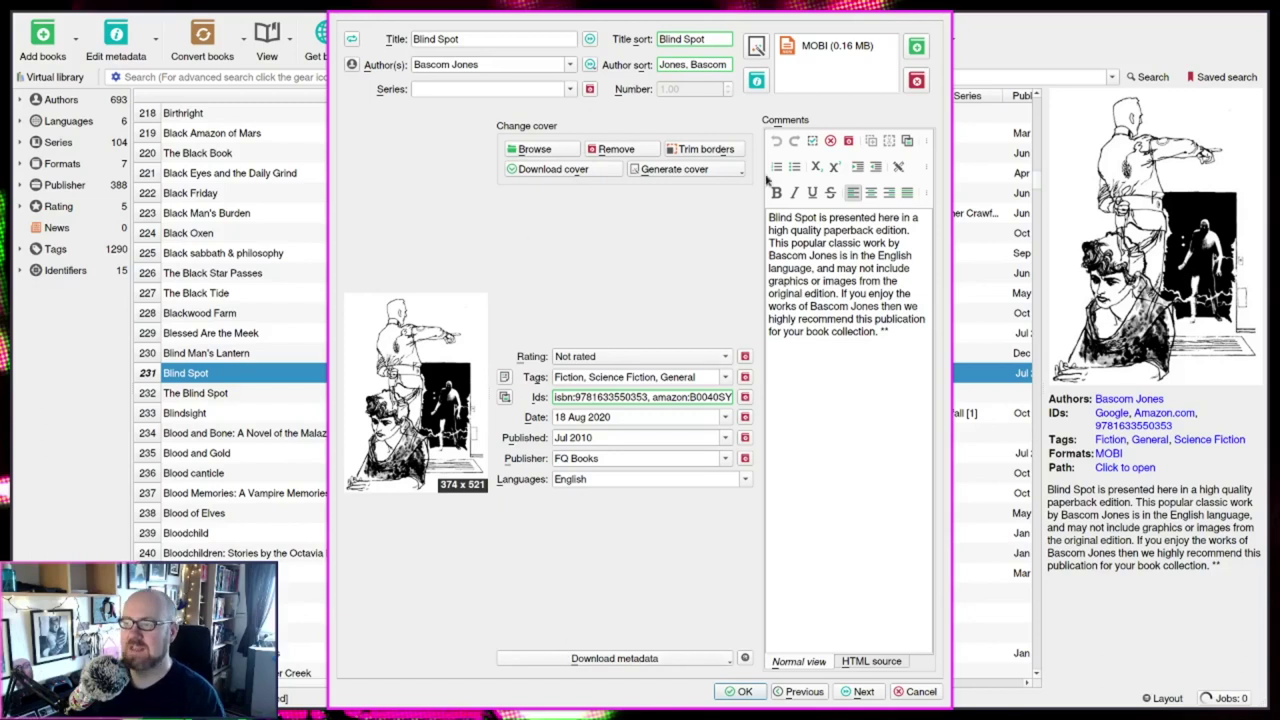
Download metadata for Blind Spot, accept the FQ Books match and choose the 1373x2200 cover from Google
left_click(677, 659)
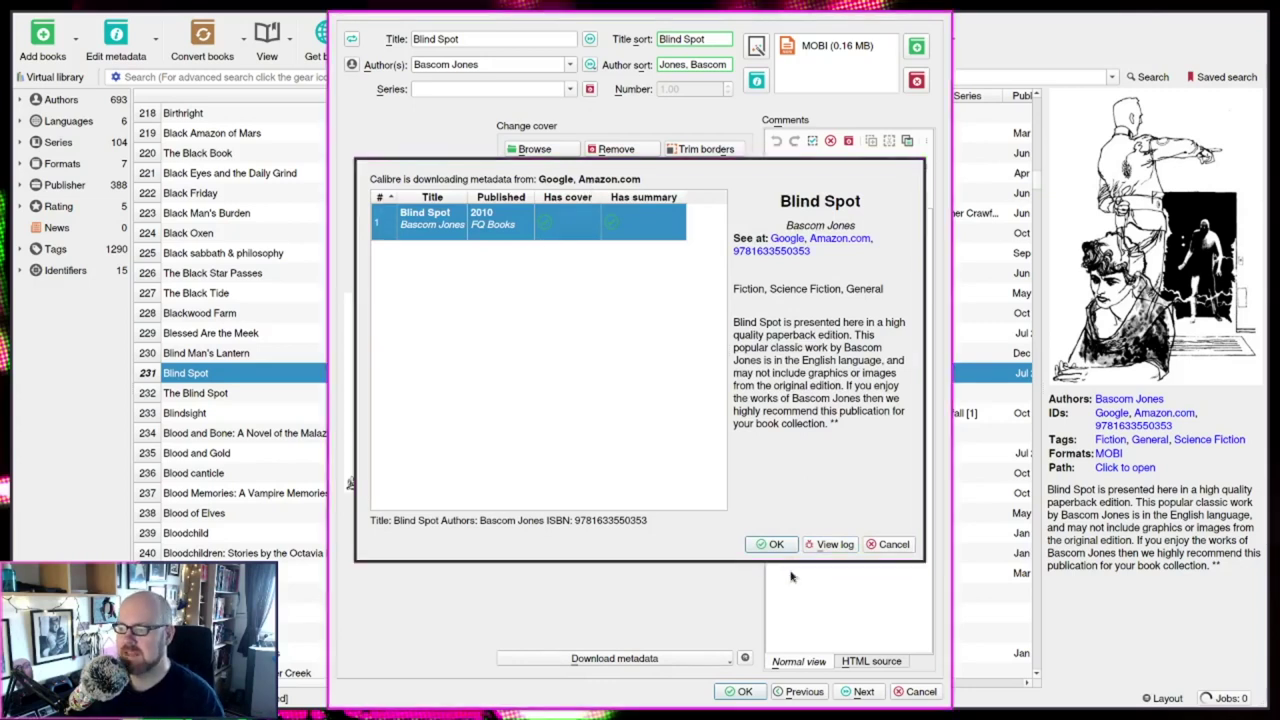
left_click(774, 543)
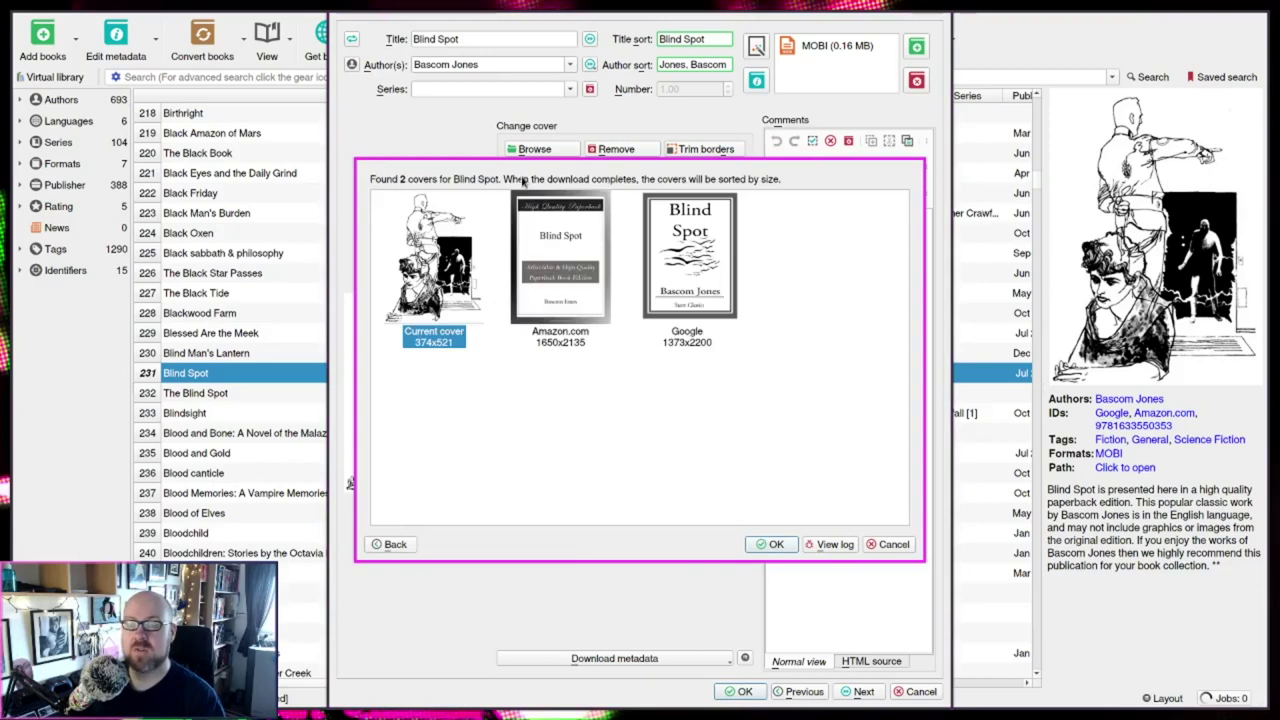
left_click(663, 281)
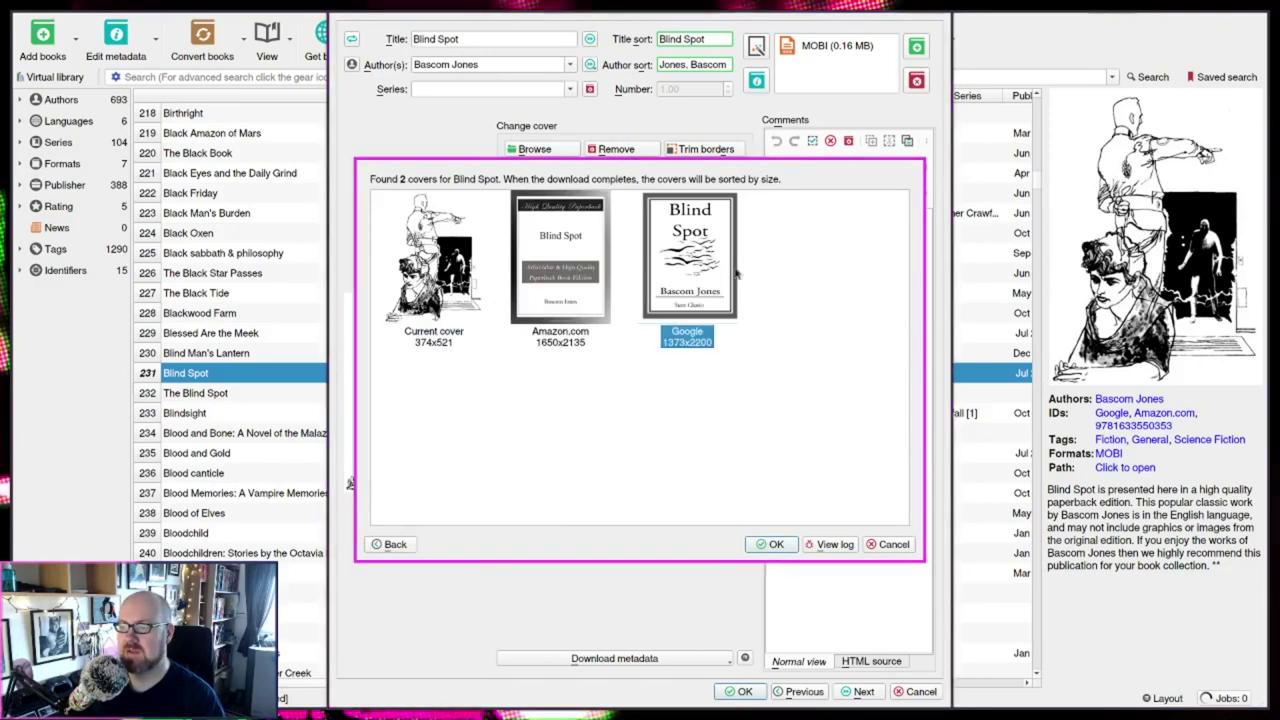
left_click(770, 544)
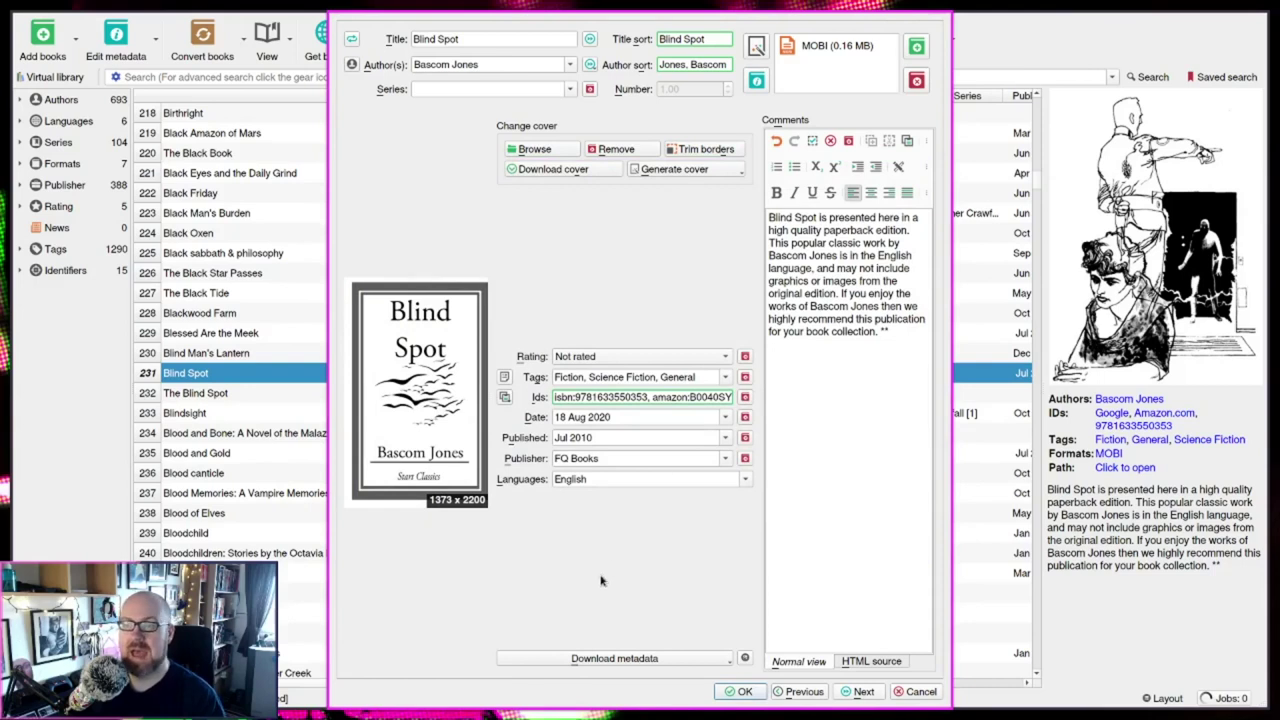
Look at the online cover download and the image file browser for Blind Spot without changing the cover
left_click(553, 169)
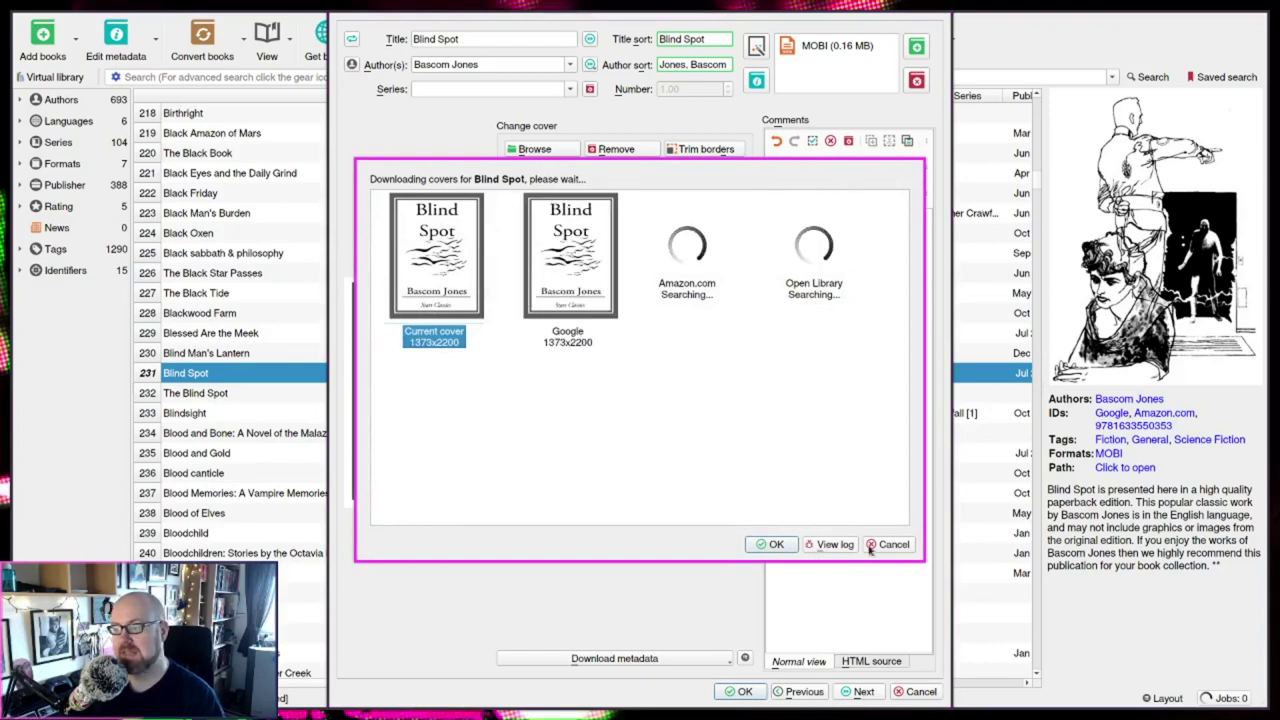
left_click(770, 544)
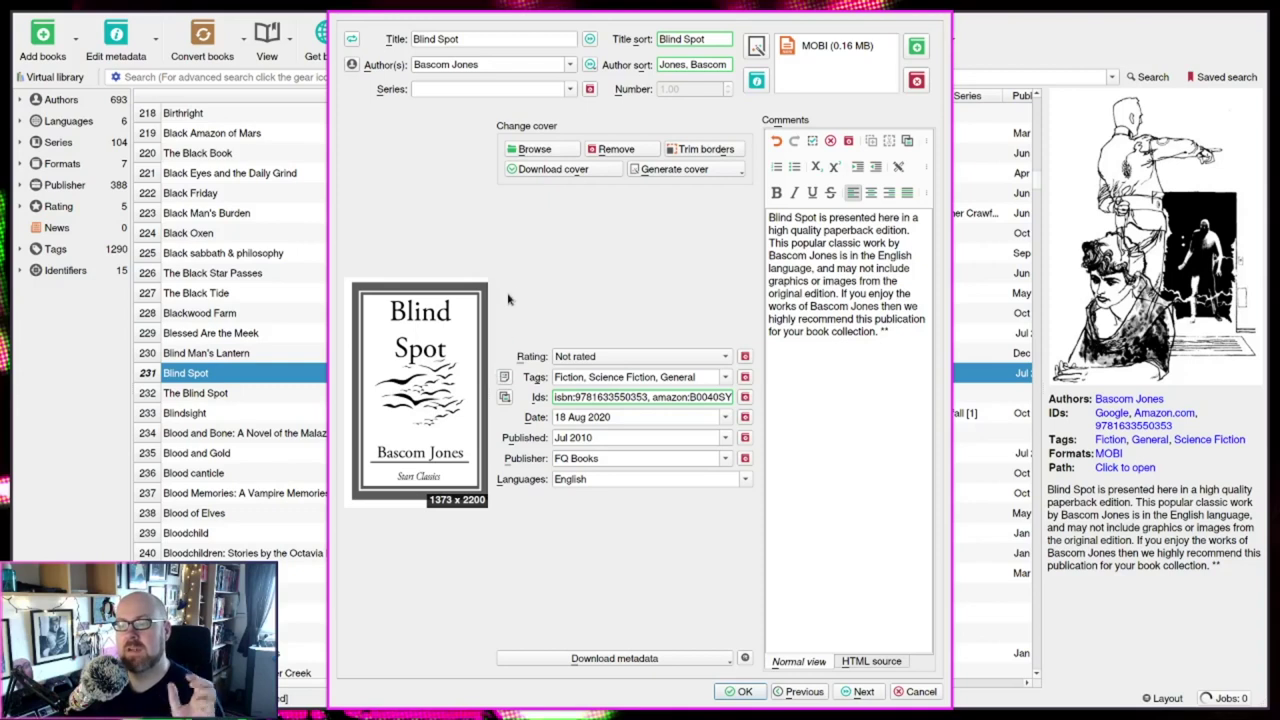
left_click(536, 149)
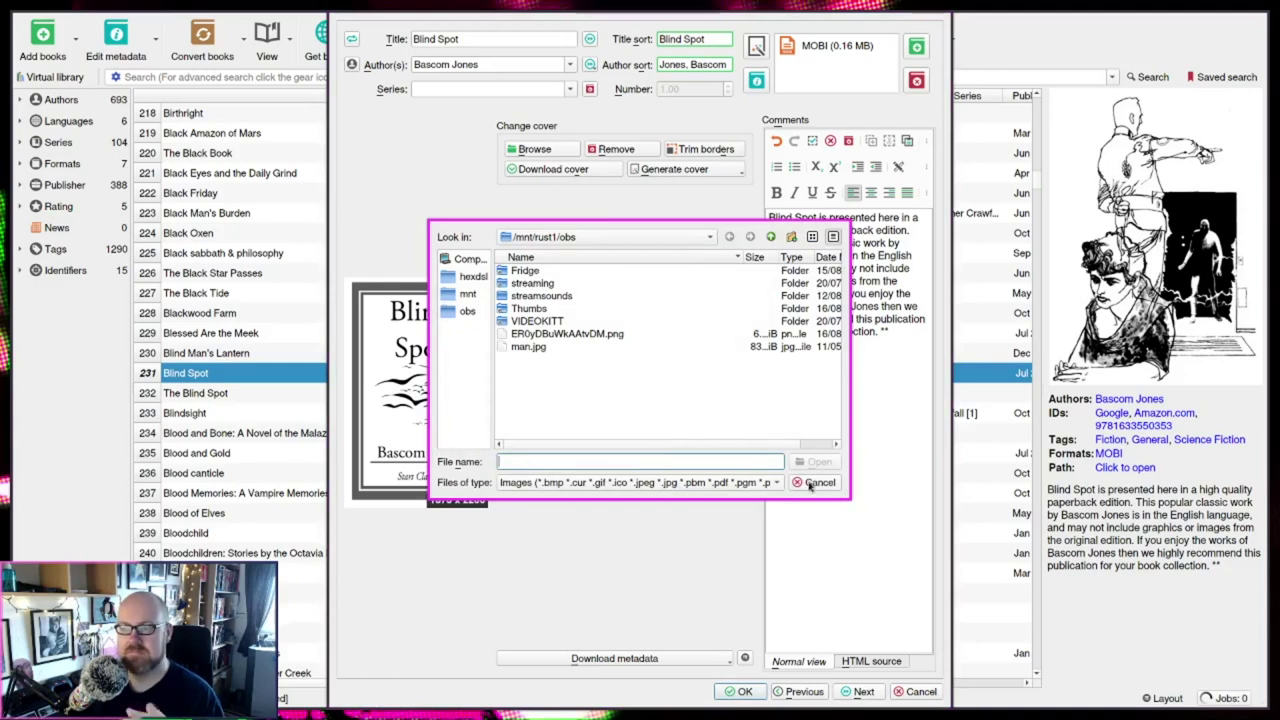
left_click(811, 483)
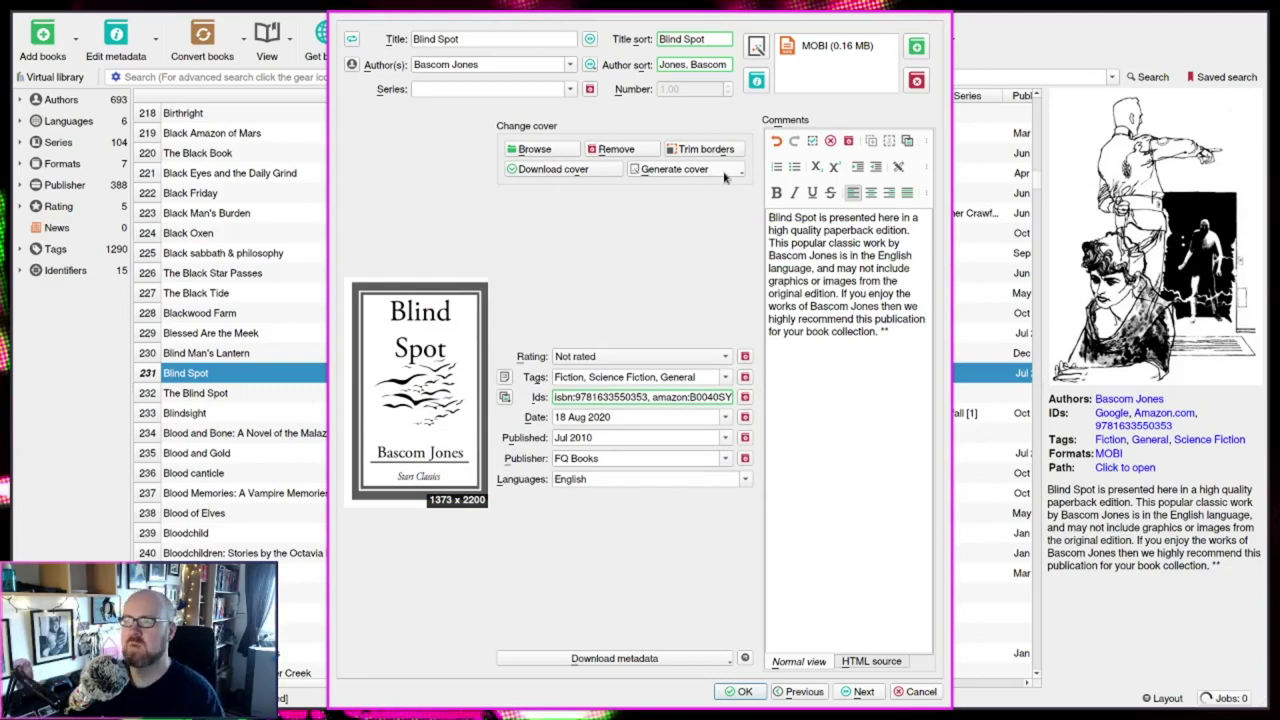
Generate a cover for Blind Spot, and replace it with the 1373x2200 cover downloaded from Google
left_click(733, 175)
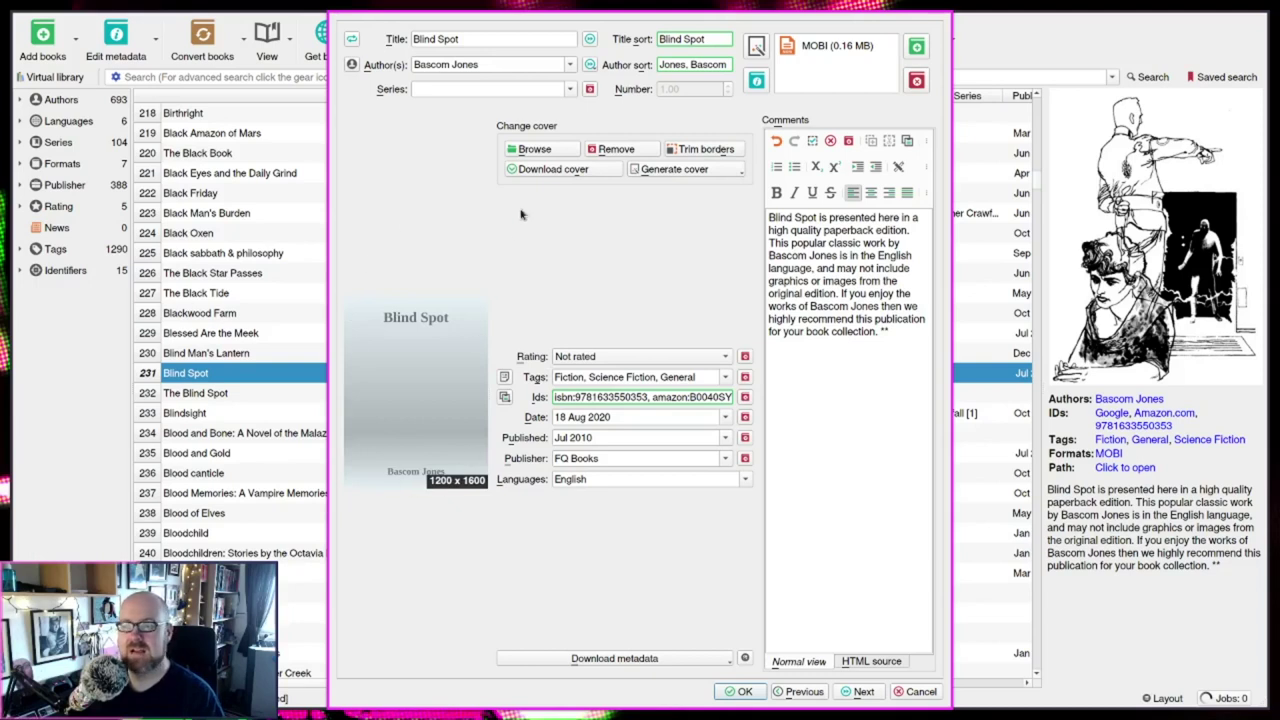
left_click(553, 169)
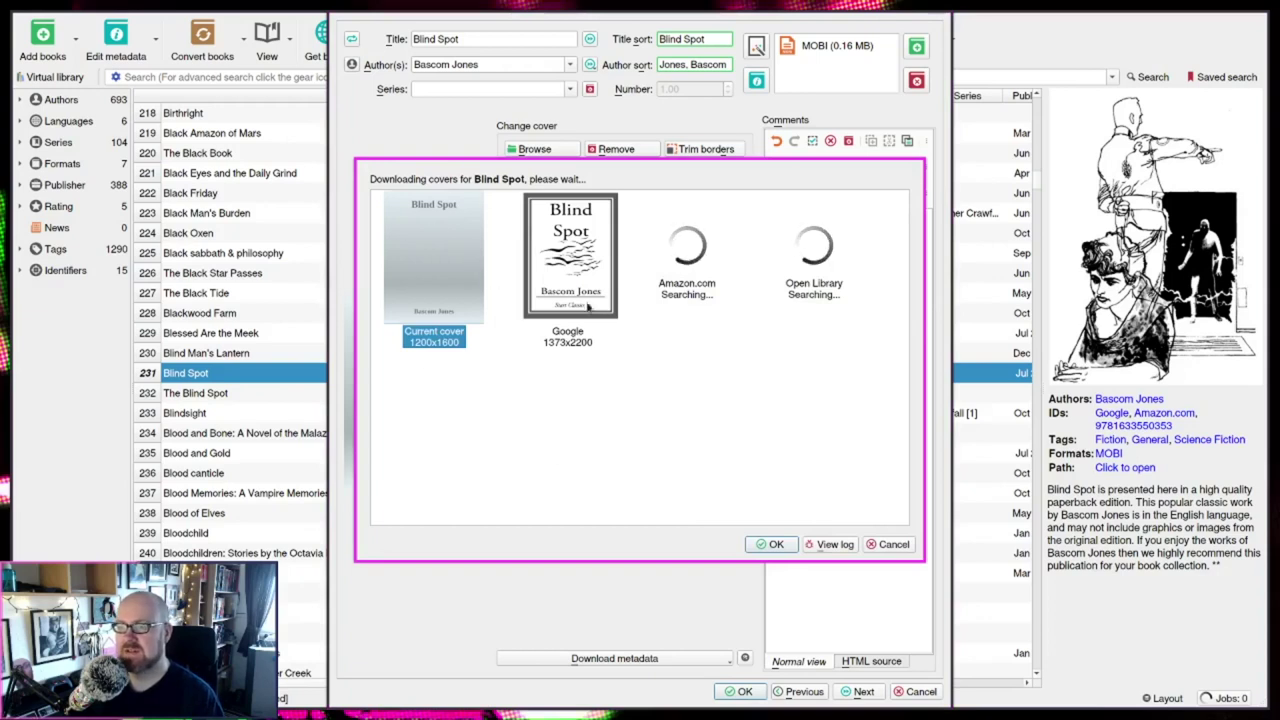
left_click(570, 255)
left_click(770, 544)
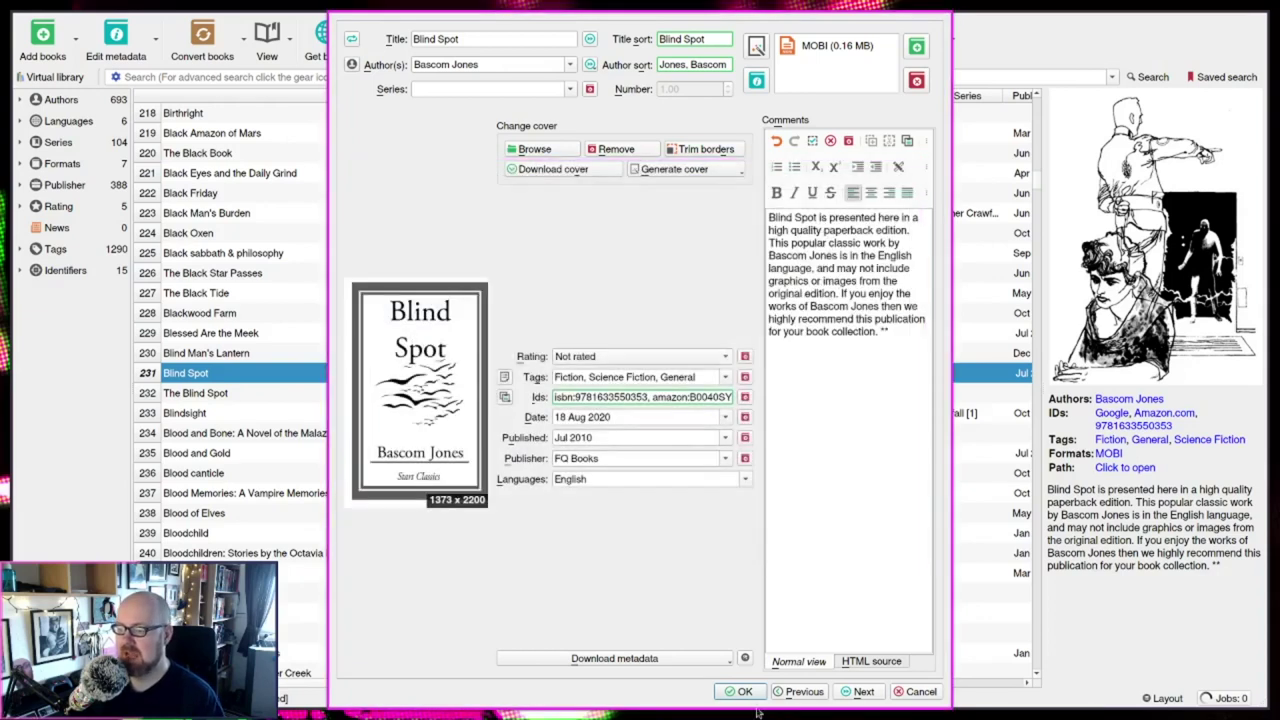
Check the HTML source of Blind Spot's comments, return to the normal view and save the book's metadata
left_click_drag(851, 361, 797, 170)
left_click(825, 352)
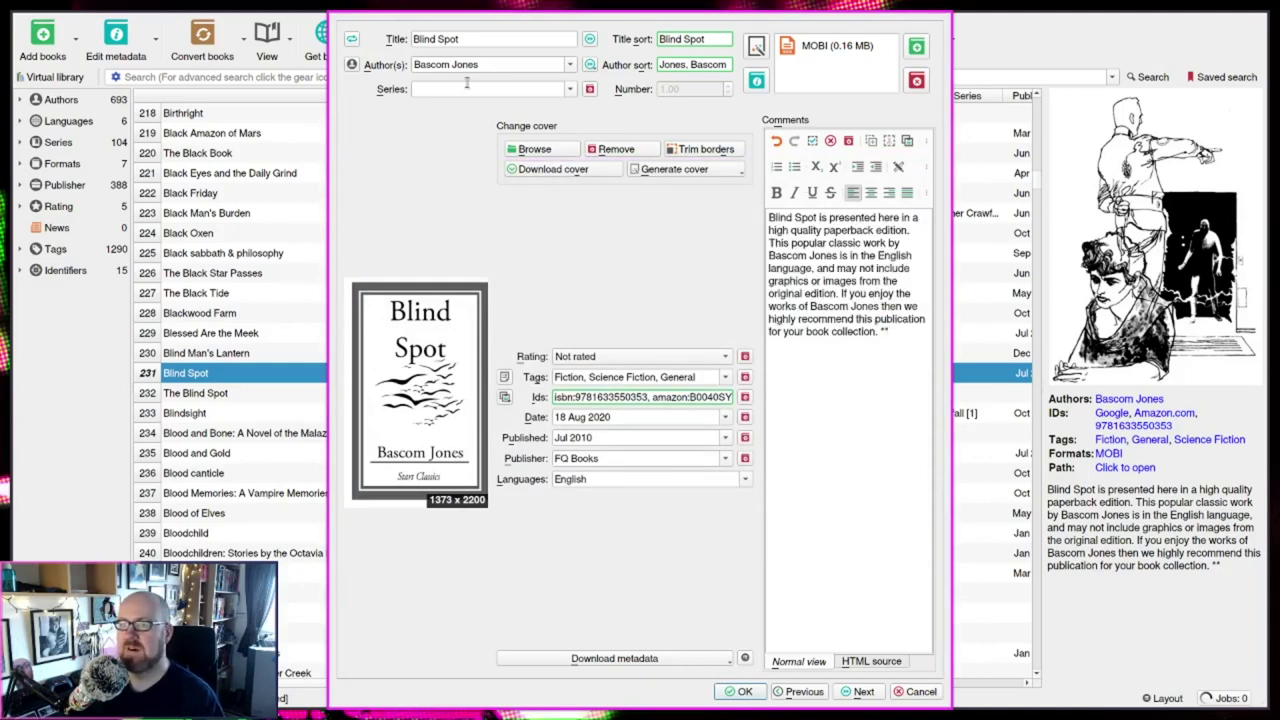
left_click(866, 662)
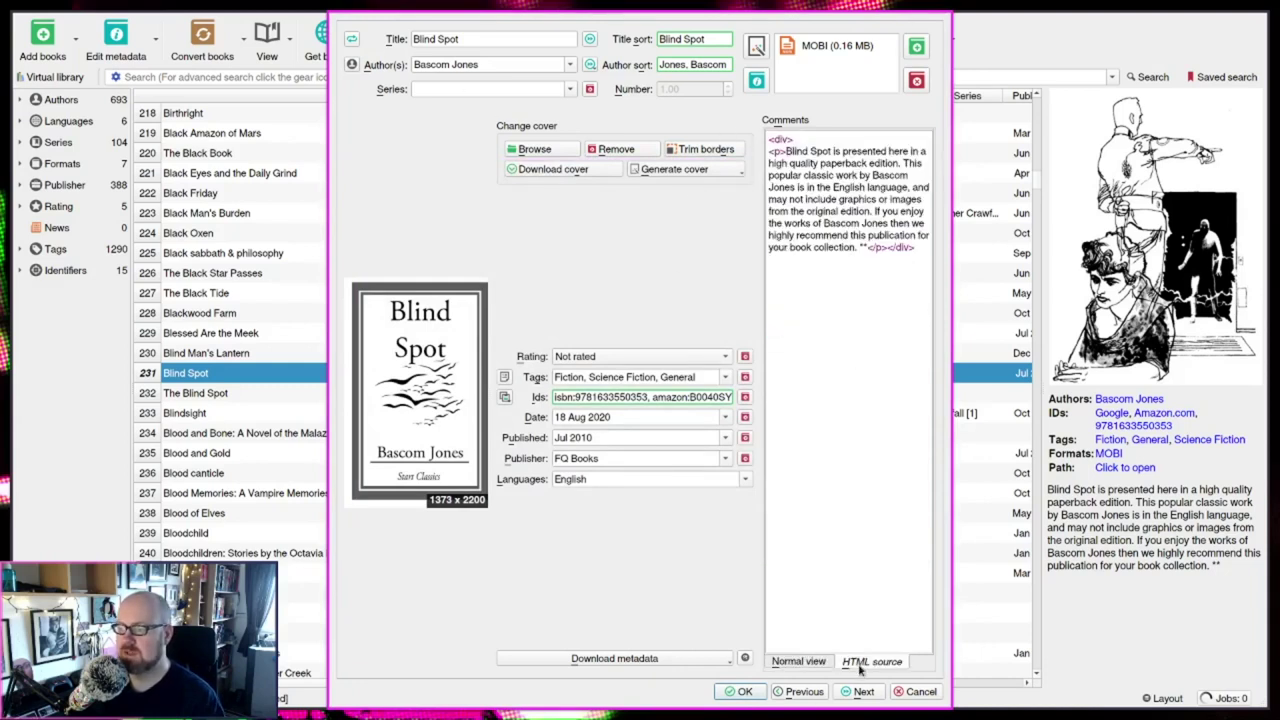
left_click(798, 661)
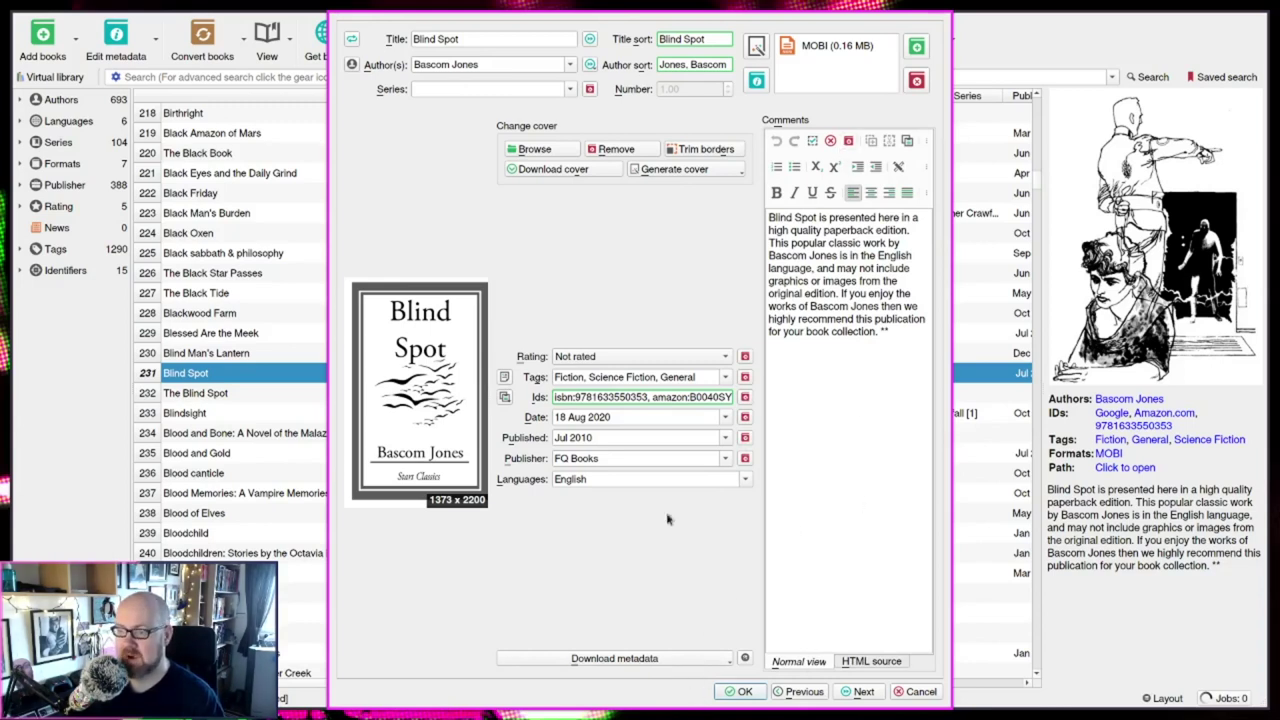
left_click(745, 691)
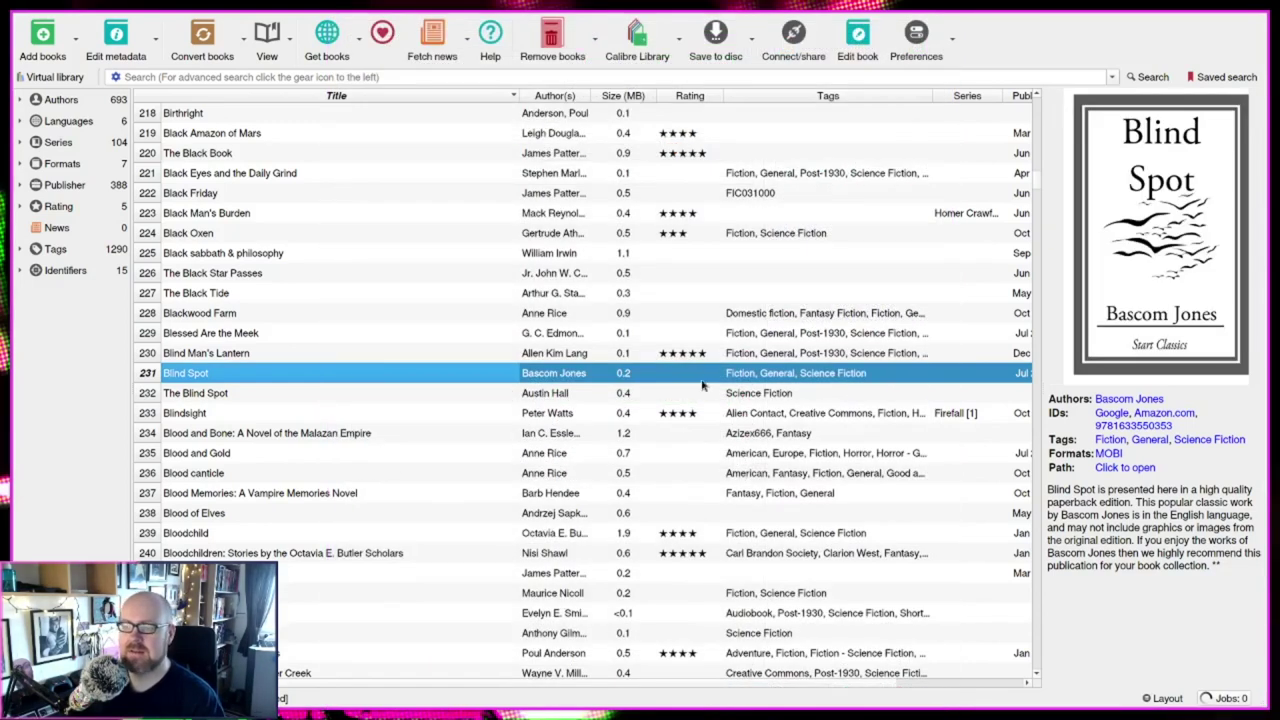
Try selecting the range of books from A Bone to Pick through The Book of Gud
left_click(523, 473)
scroll(523, 473, "down", 1)
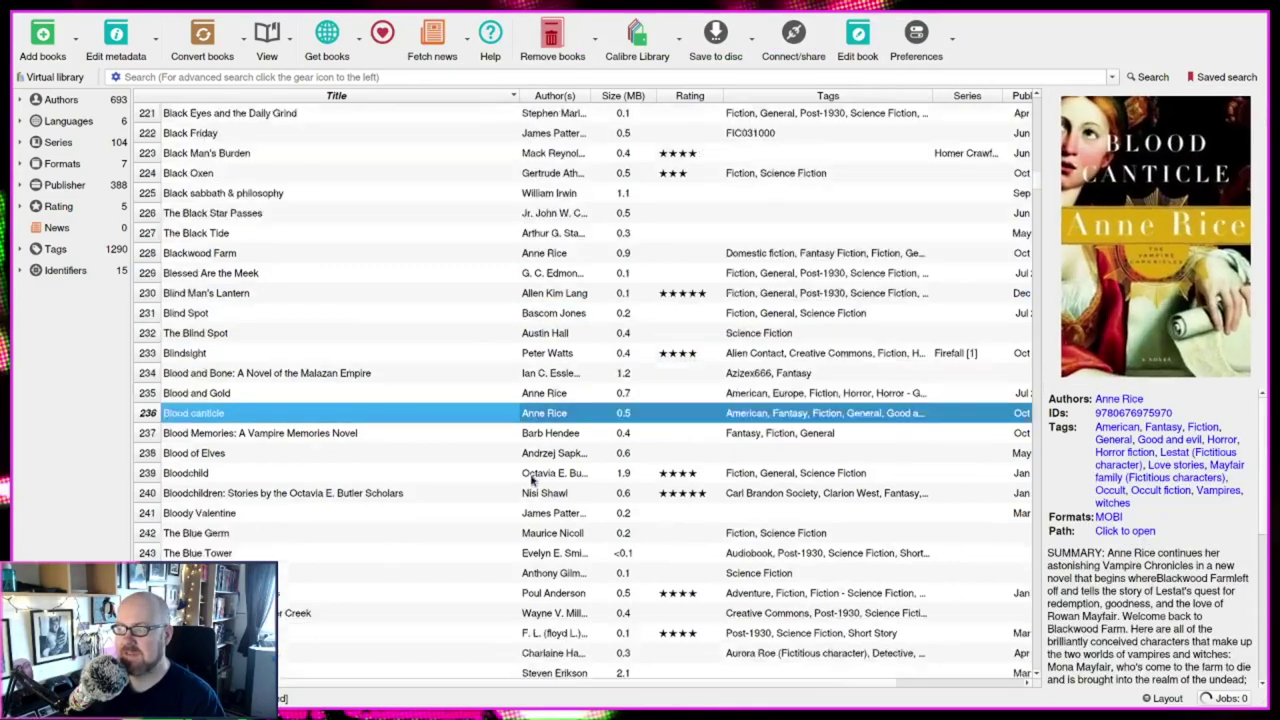
scroll(530, 475, "down", 3)
left_click(545, 475)
left_click(551, 533)
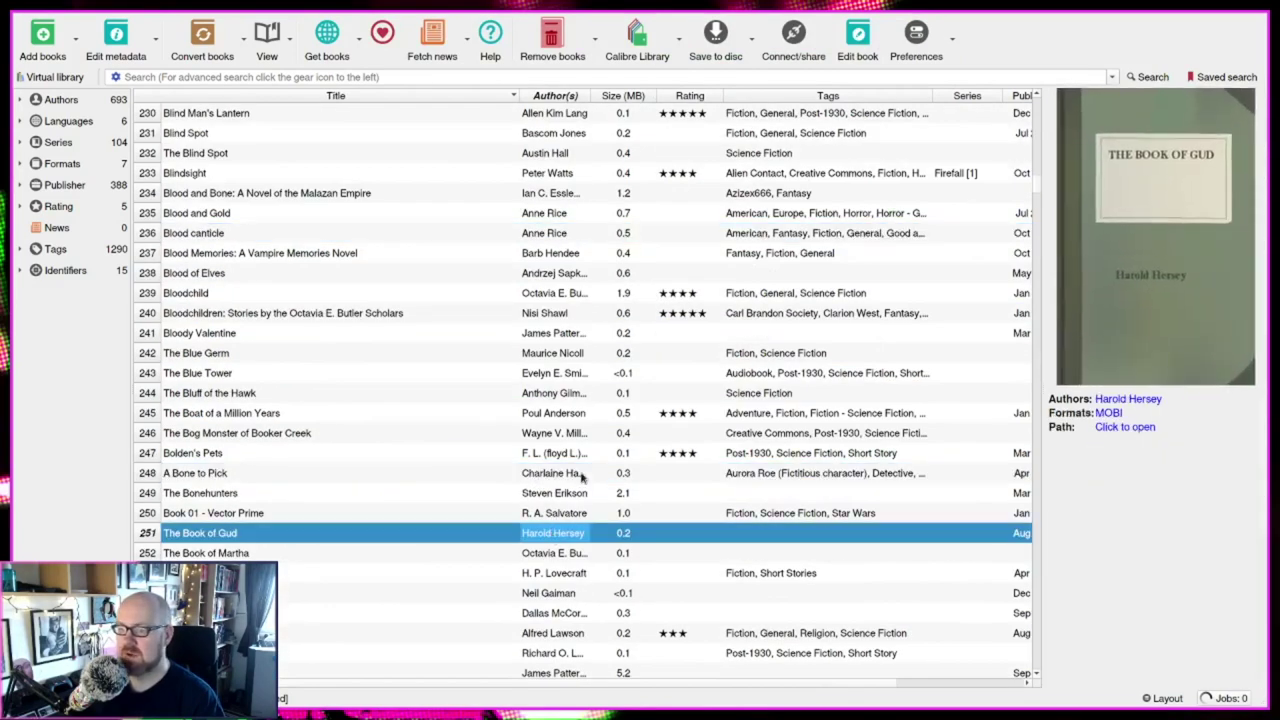
left_click(553, 475)
left_click(553, 533, "shift")
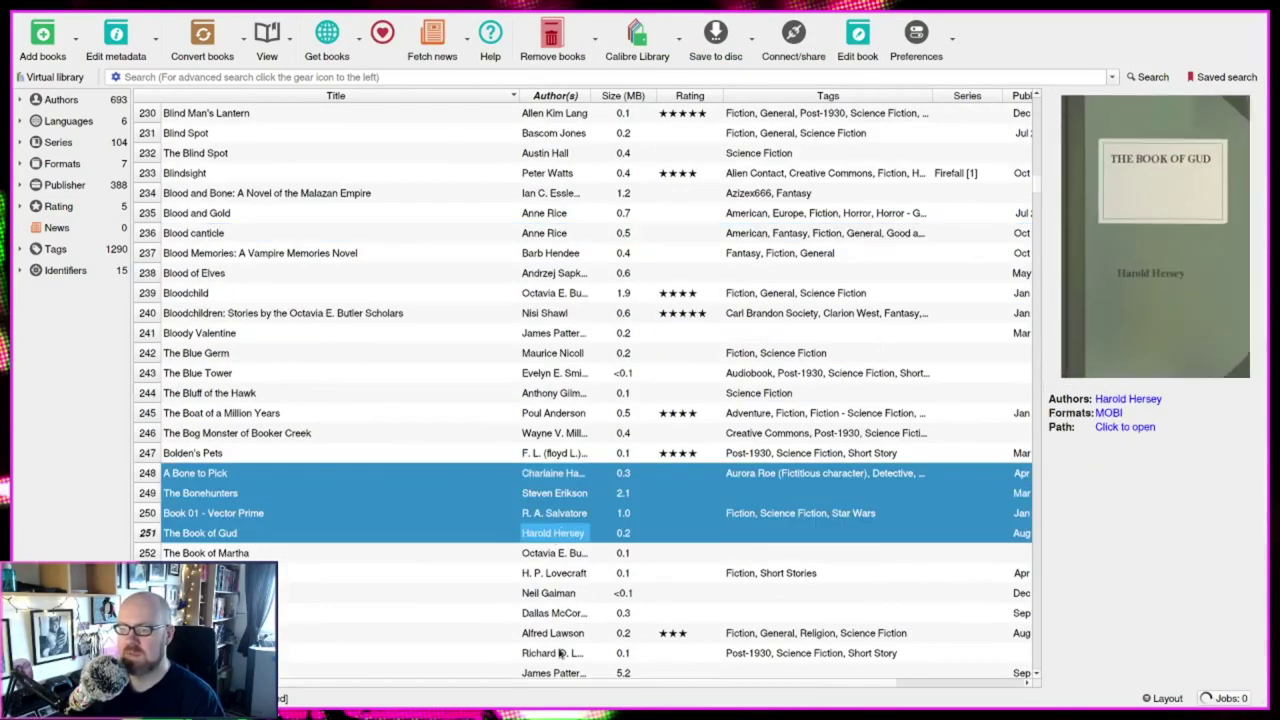
left_click(252, 513)
left_click(325, 476)
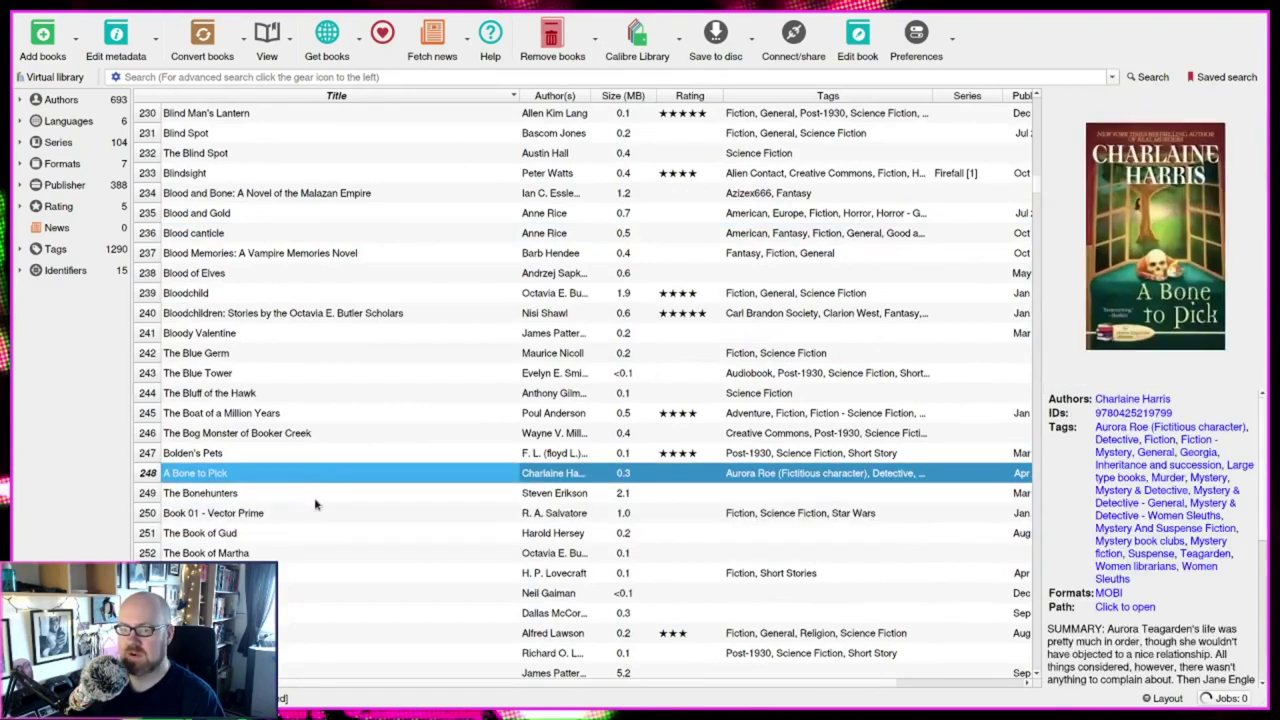
left_click(316, 534, "shift")
left_click(283, 473)
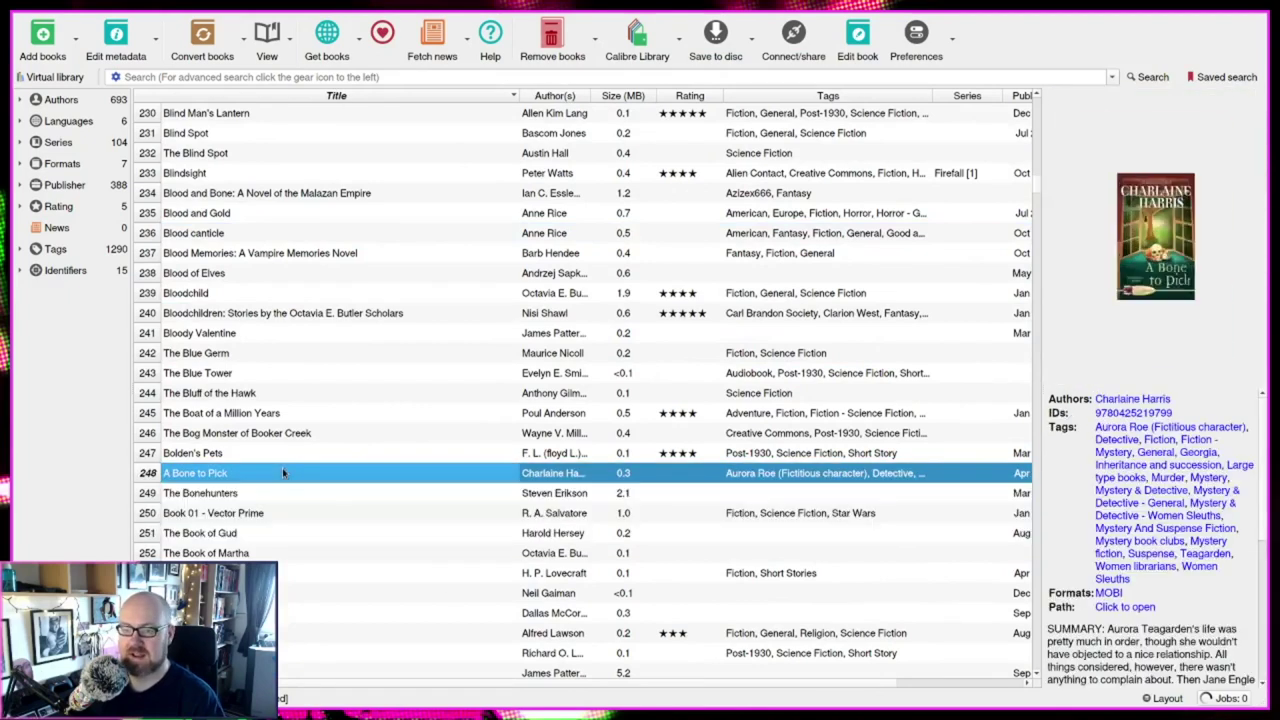
Select the six books from A Bone to Pick through the H. P. Lovecraft title, and download only their metadata
left_click(628, 537)
left_click(572, 479)
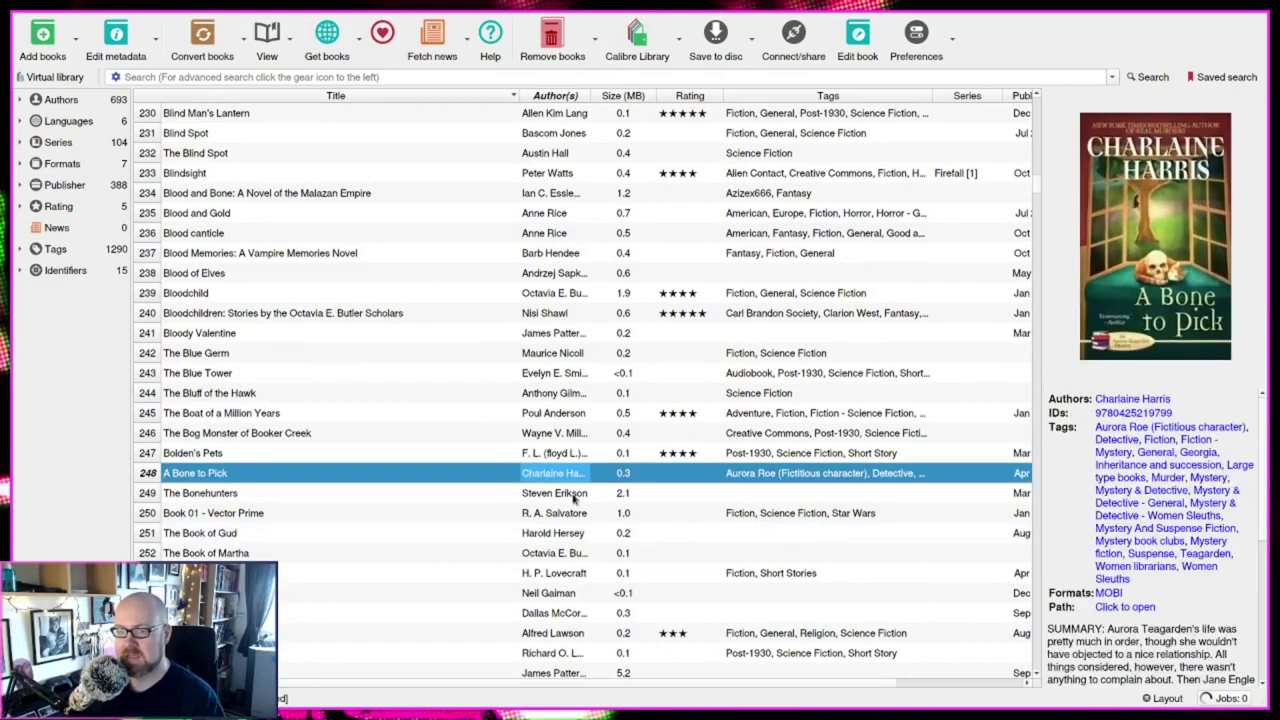
left_click(545, 573, "shift")
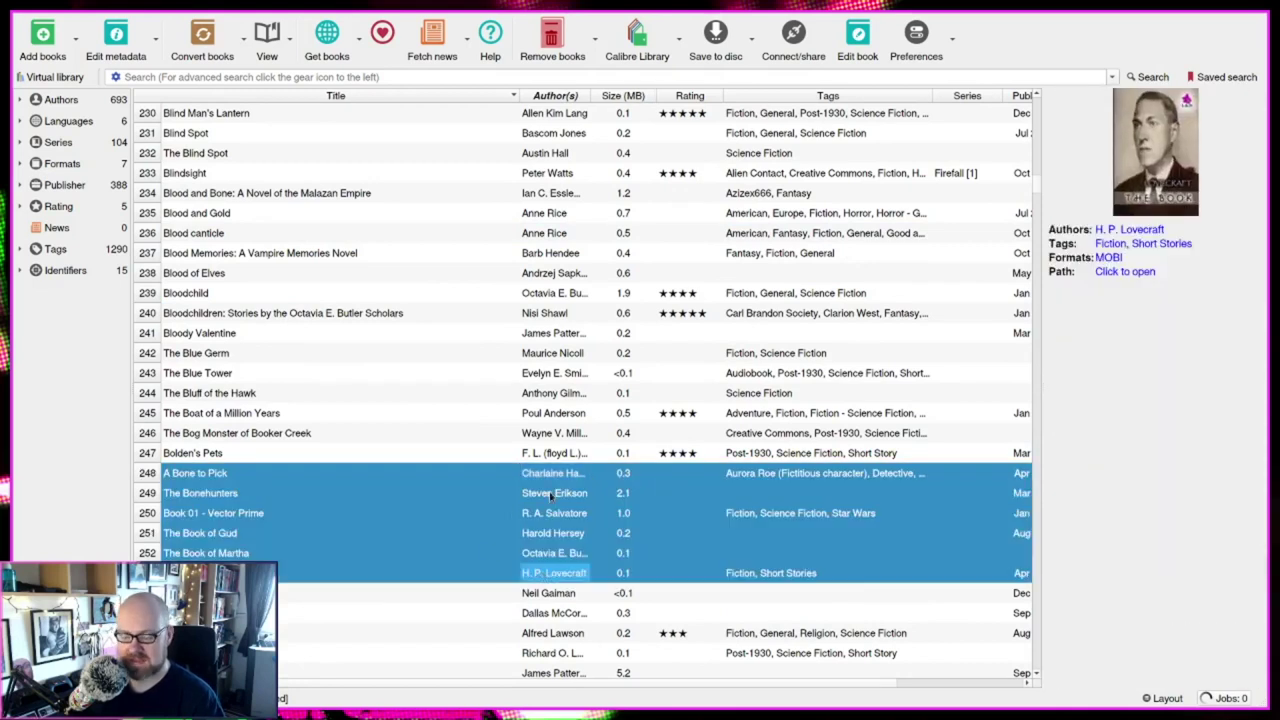
key("ctrl+d")
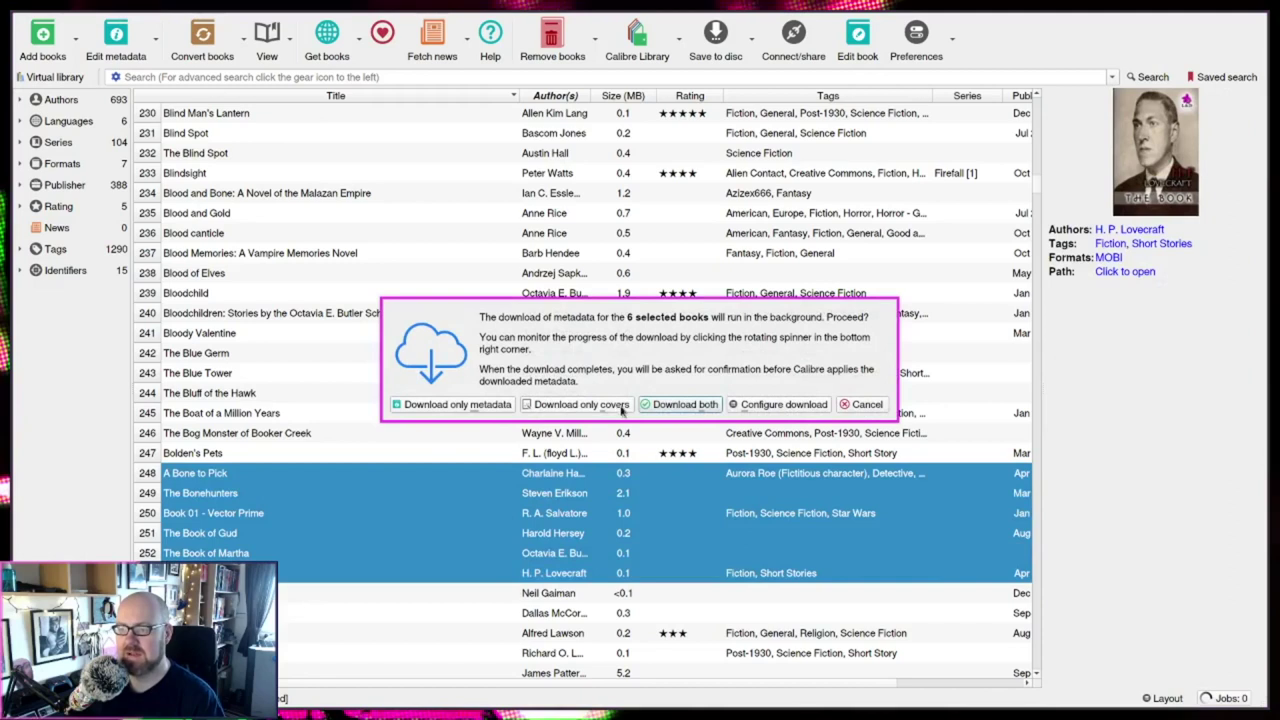
left_click(442, 408)
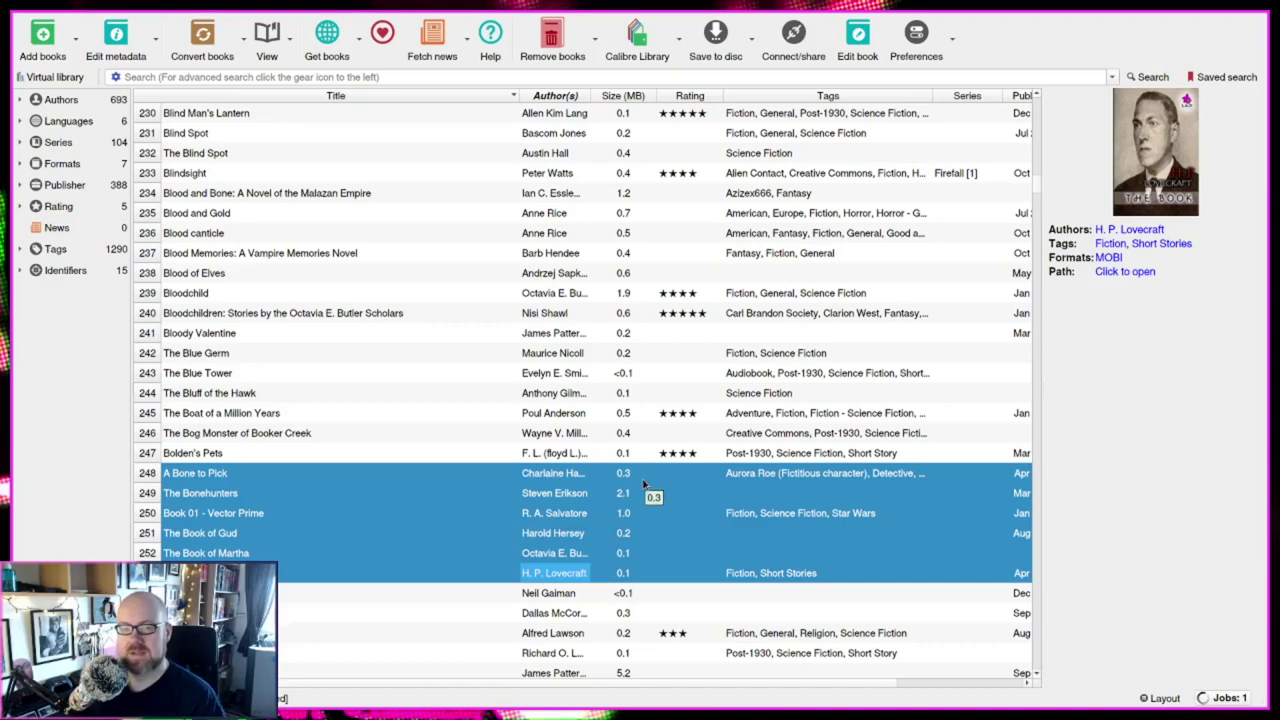
Check the progress of the metadata download job, and apply the downloaded metadata to the library
left_click(1214, 700)
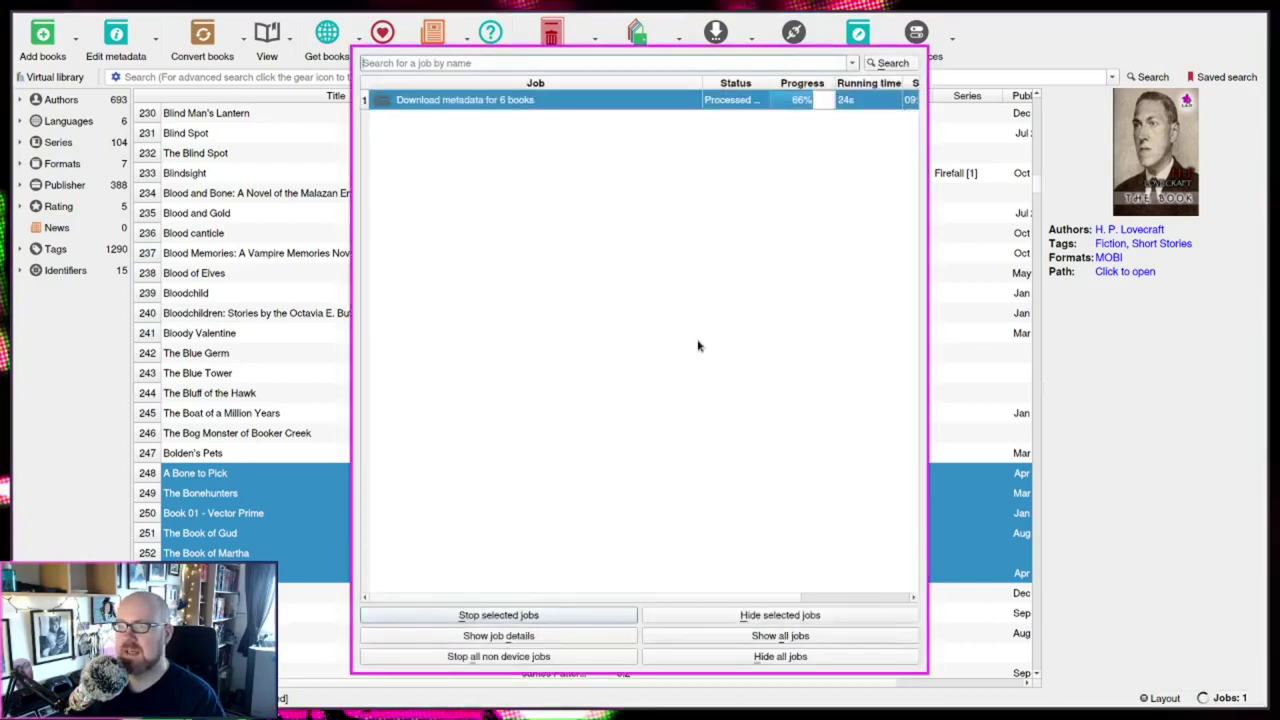
key("Escape")
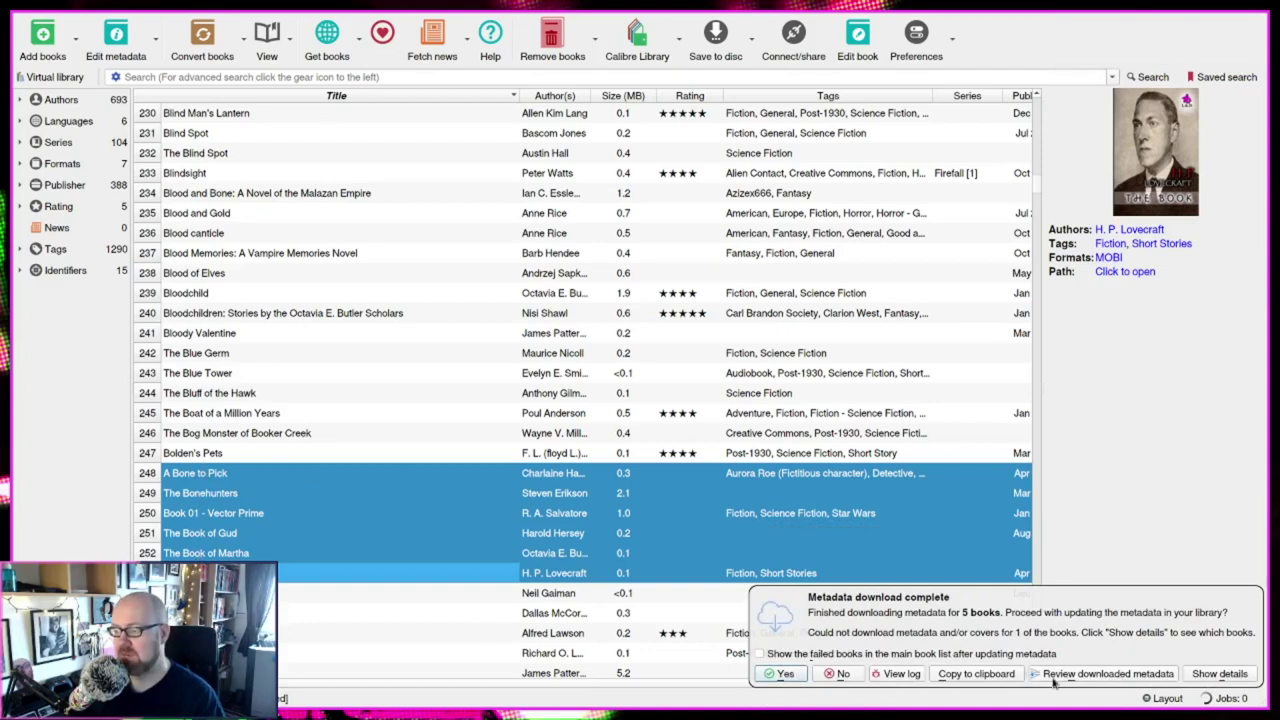
left_click(779, 673)
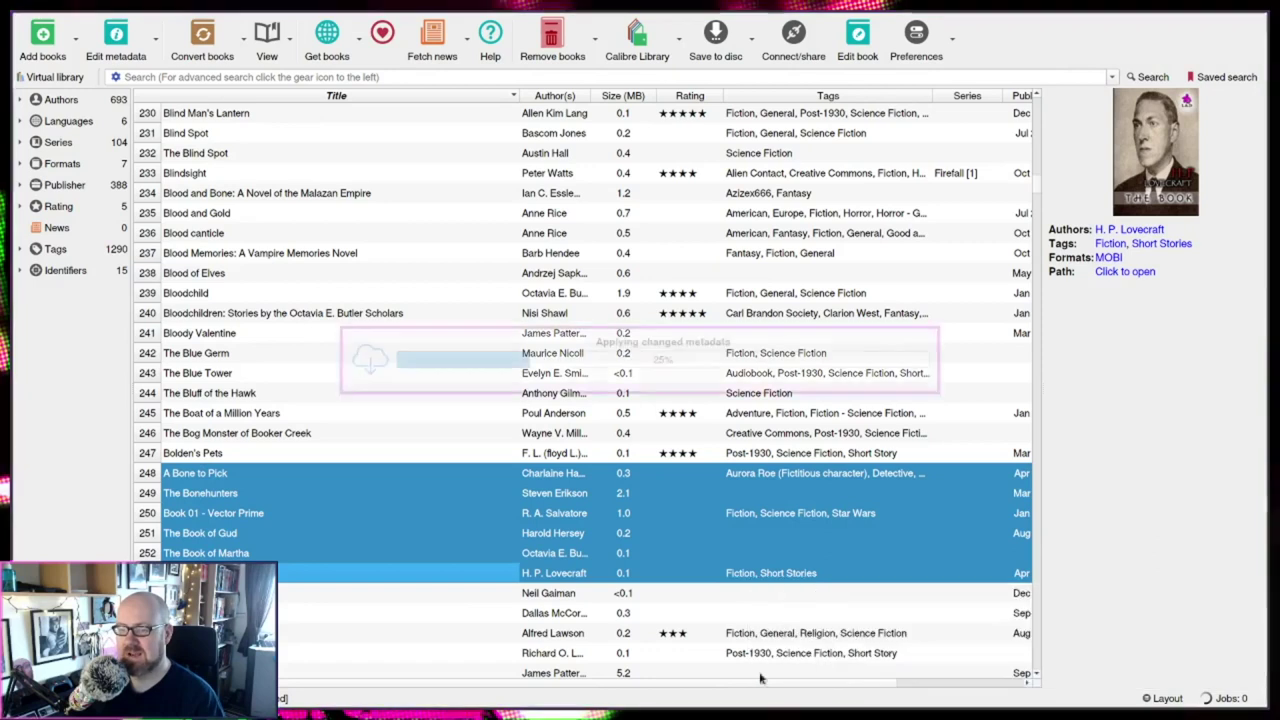
Examine the downloaded metadata of Vector Prime, The Book of Martha and the H. P. Lovecraft title
left_click(345, 511)
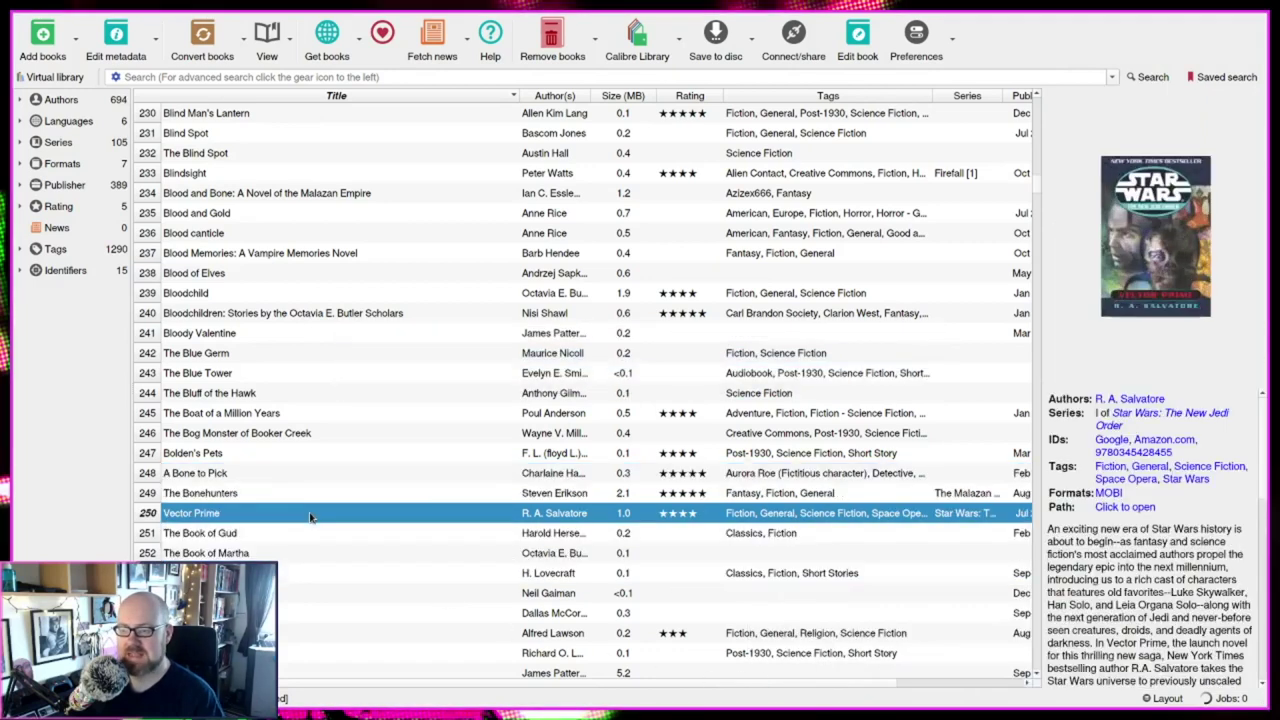
left_click(632, 552)
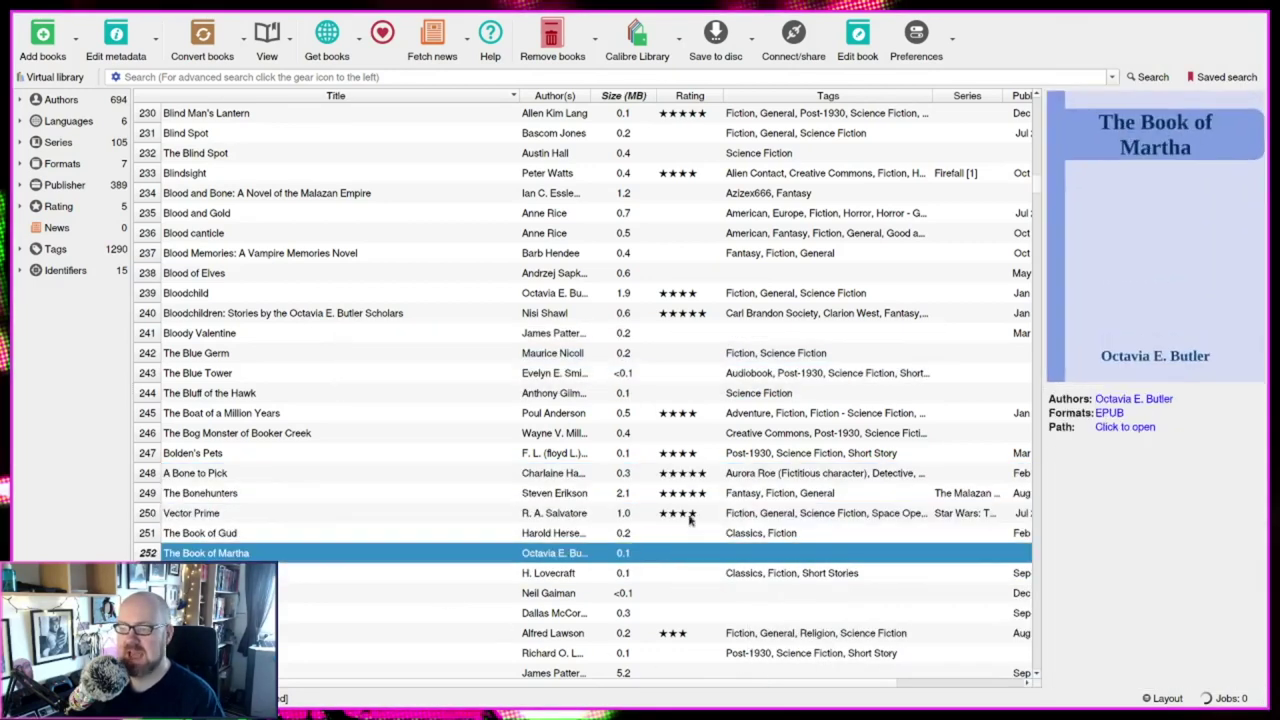
left_click(936, 556)
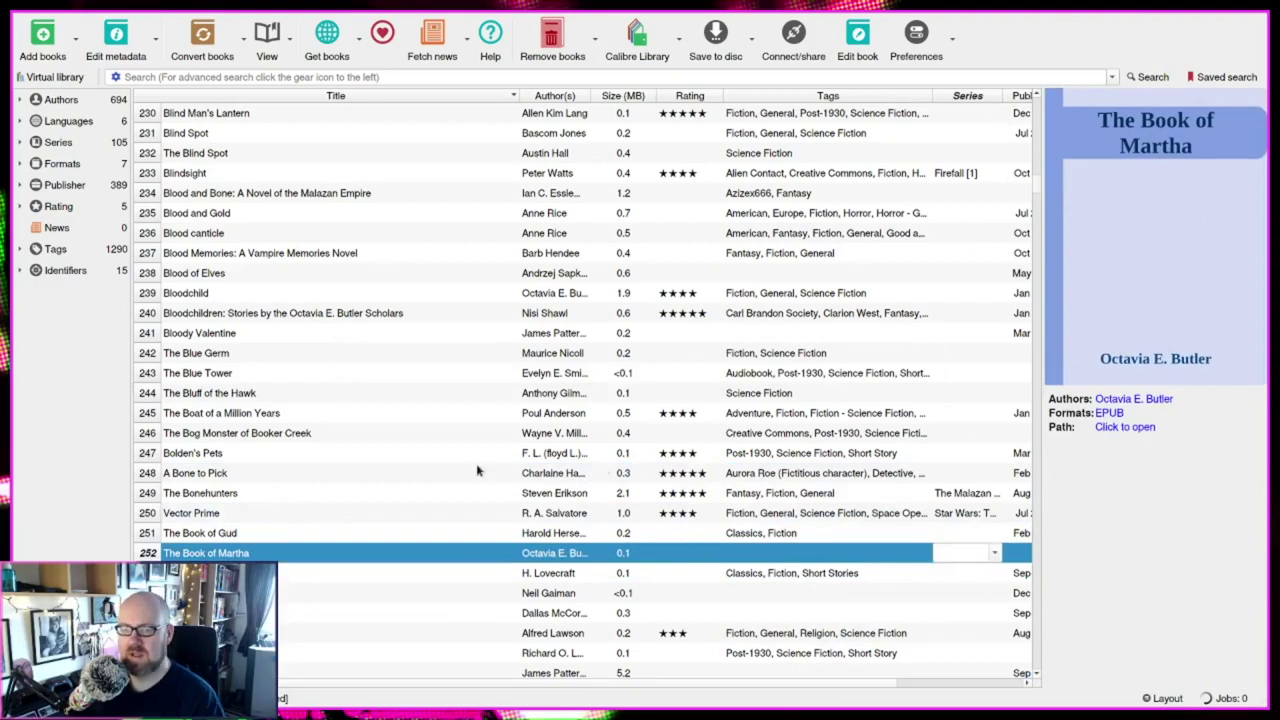
left_click(330, 512)
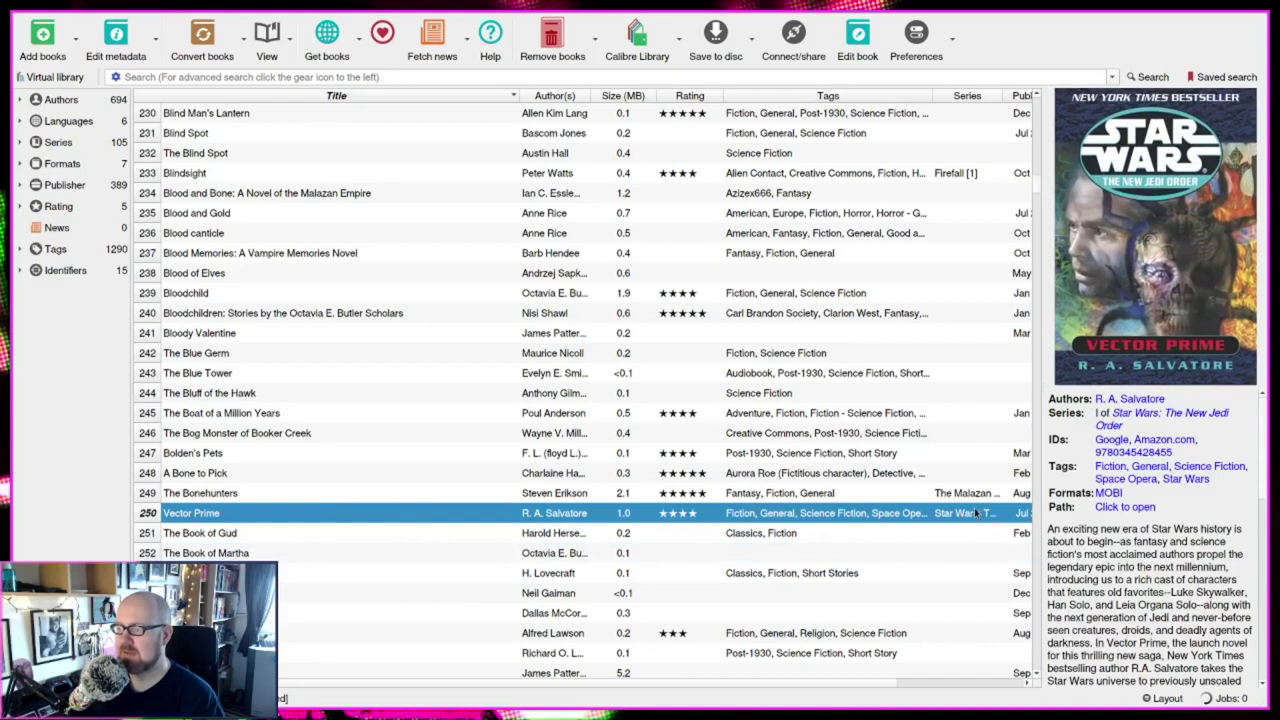
left_click(910, 573)
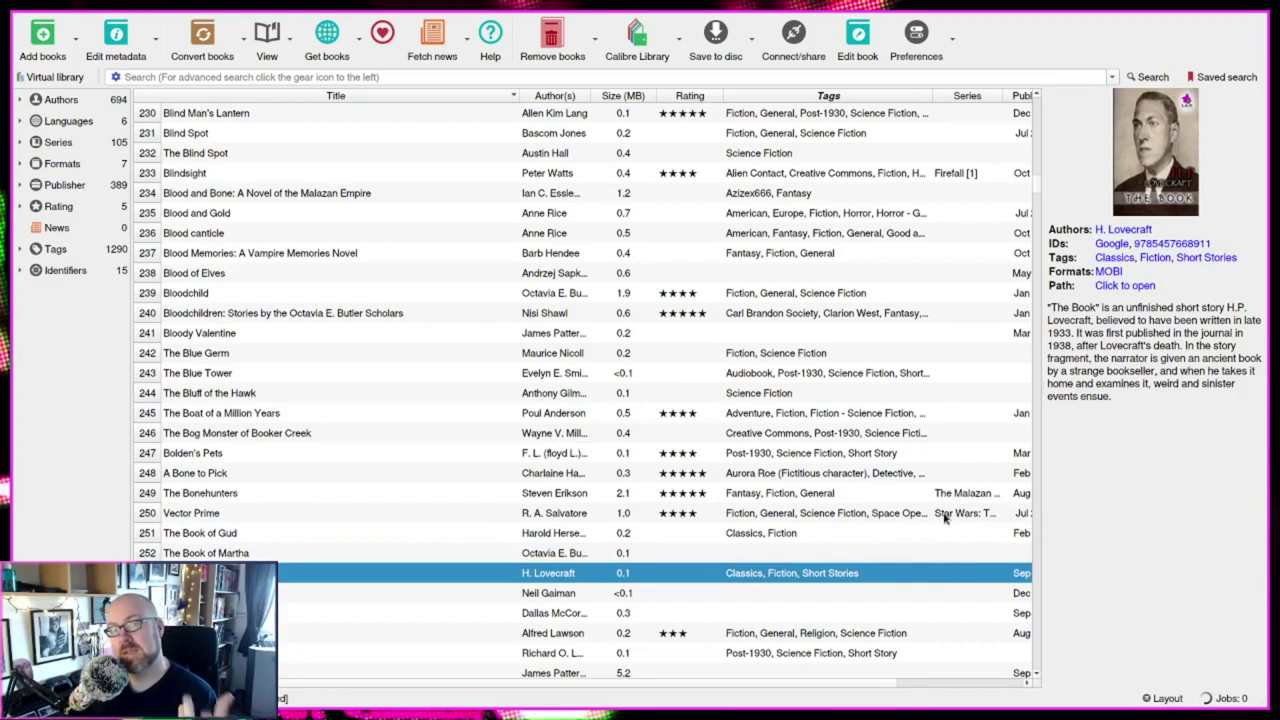
List the library's books in the same series as Vector Prime, and clear the search to return to the full library
left_click(944, 516)
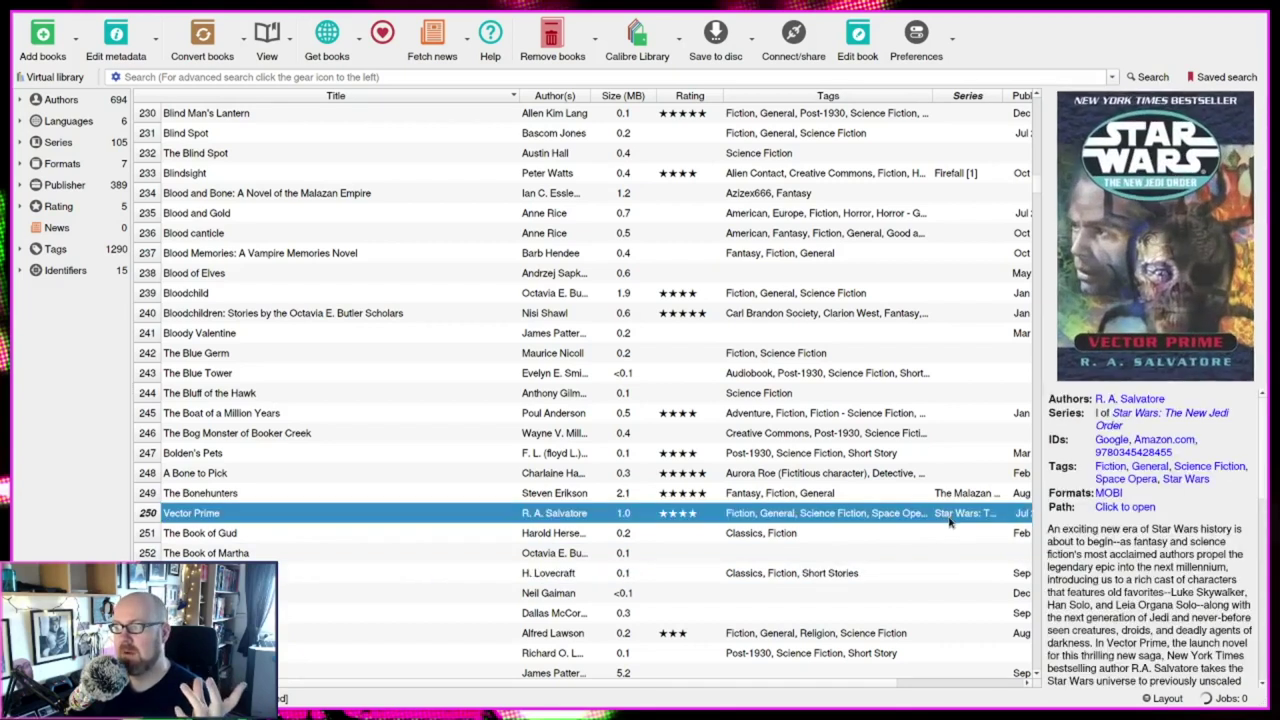
right_click(968, 518)
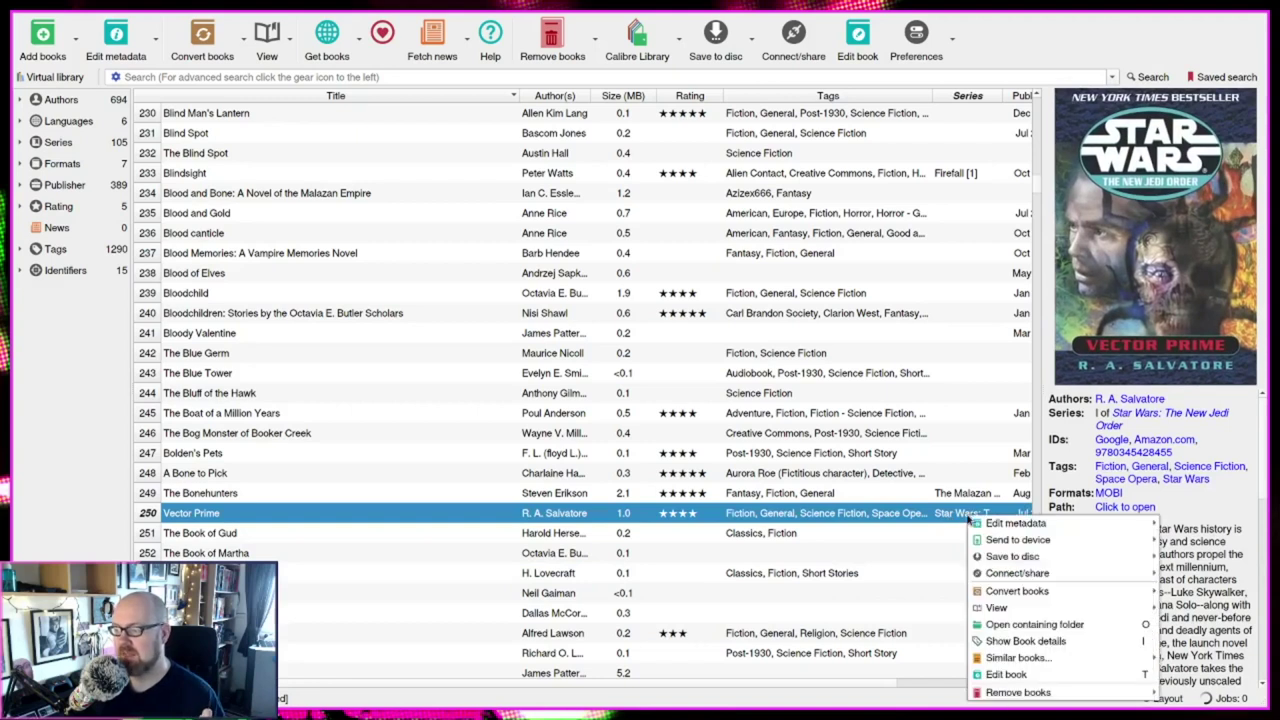
mouse_move(995, 607)
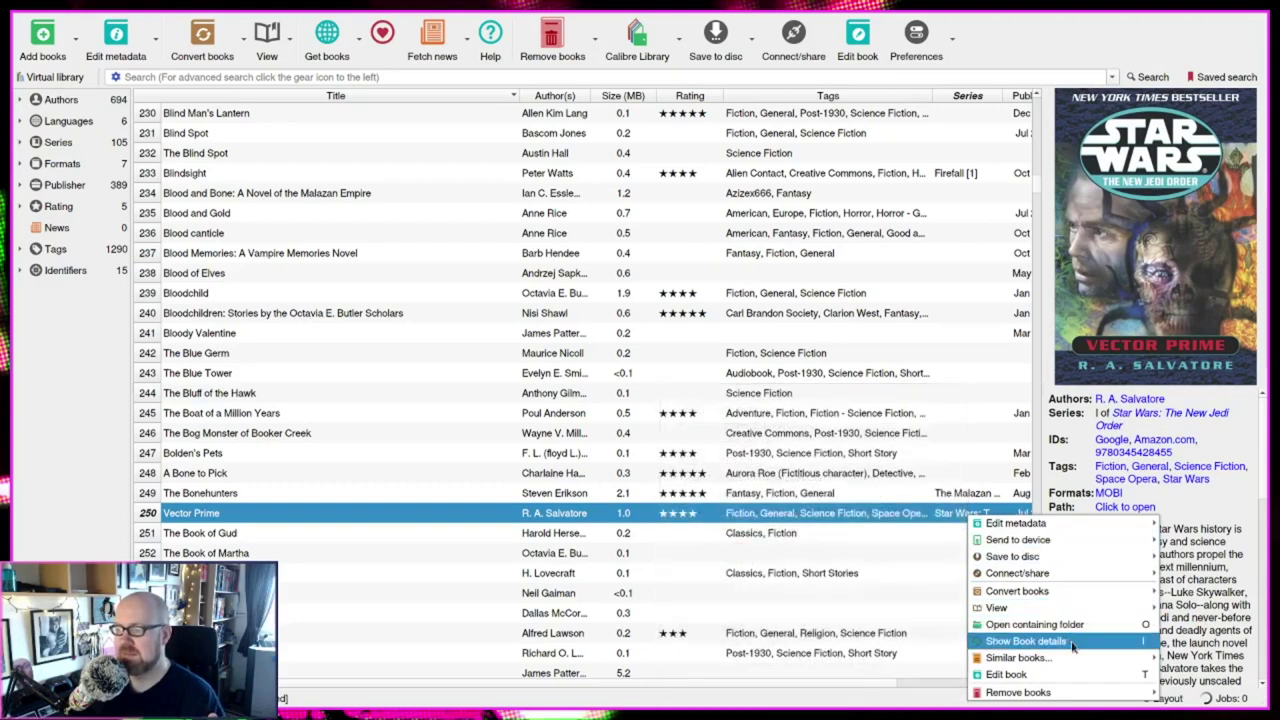
mouse_move(1073, 658)
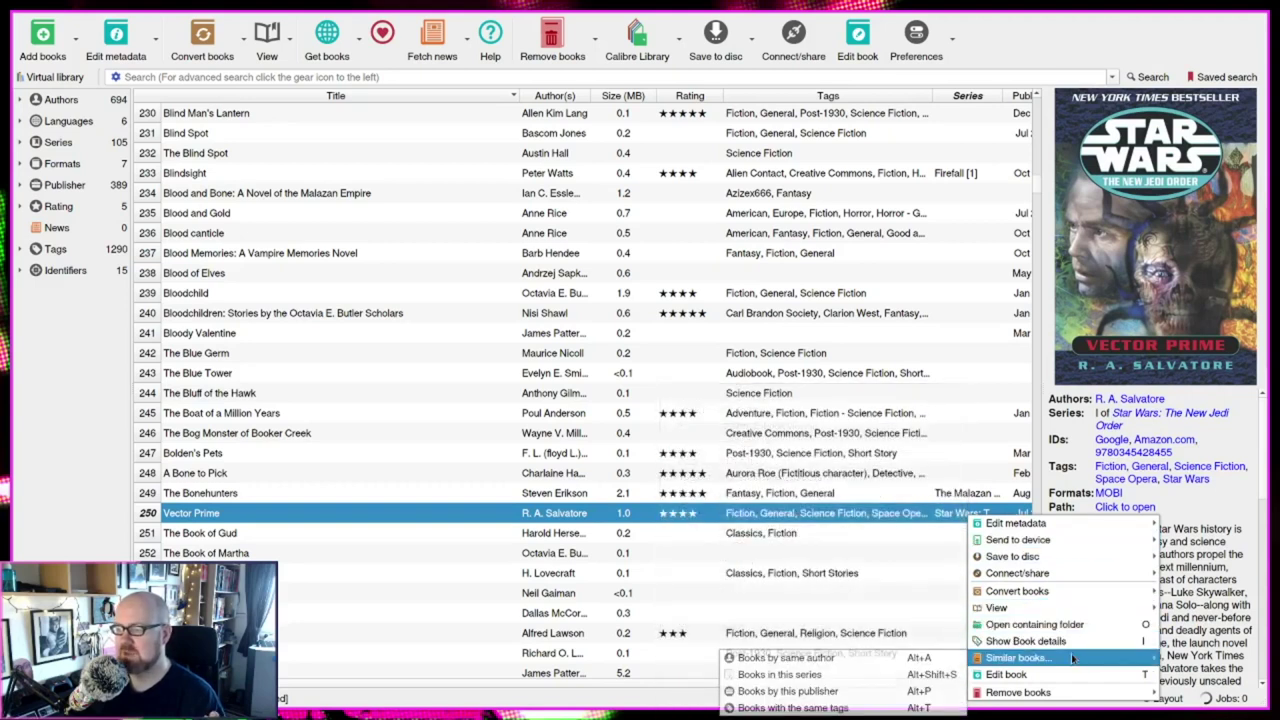
left_click(888, 676)
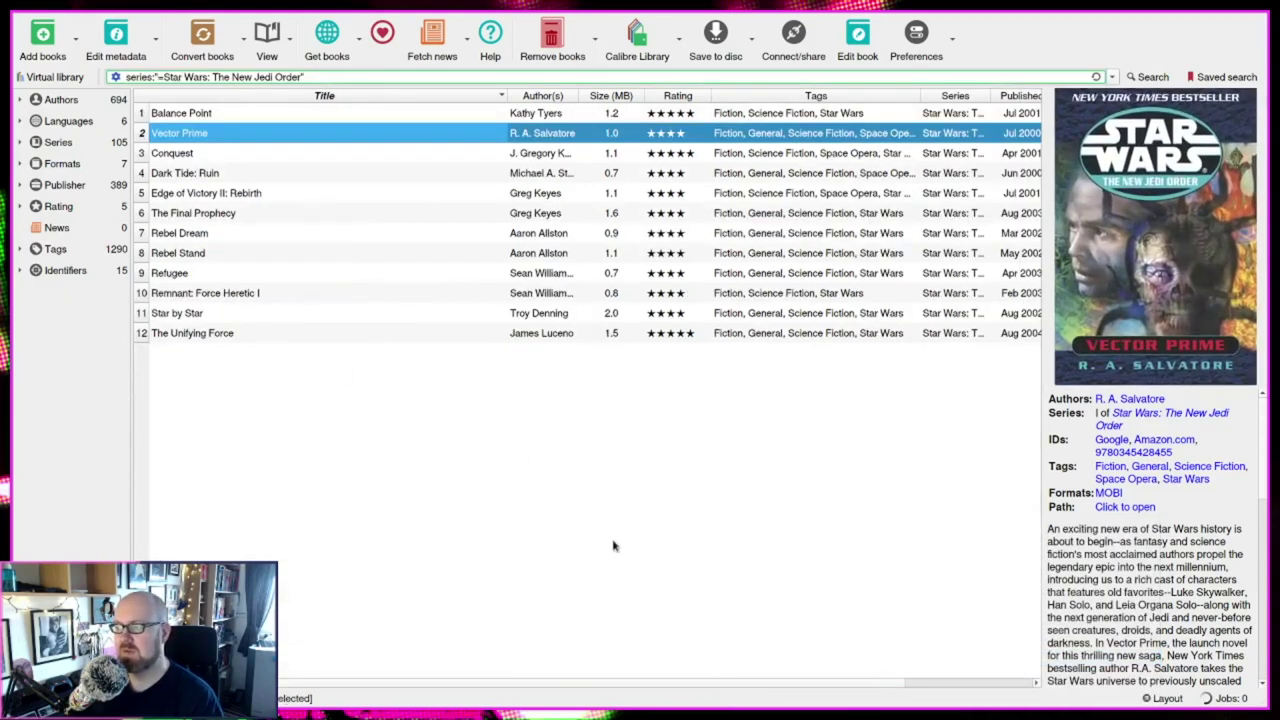
key("Escape")
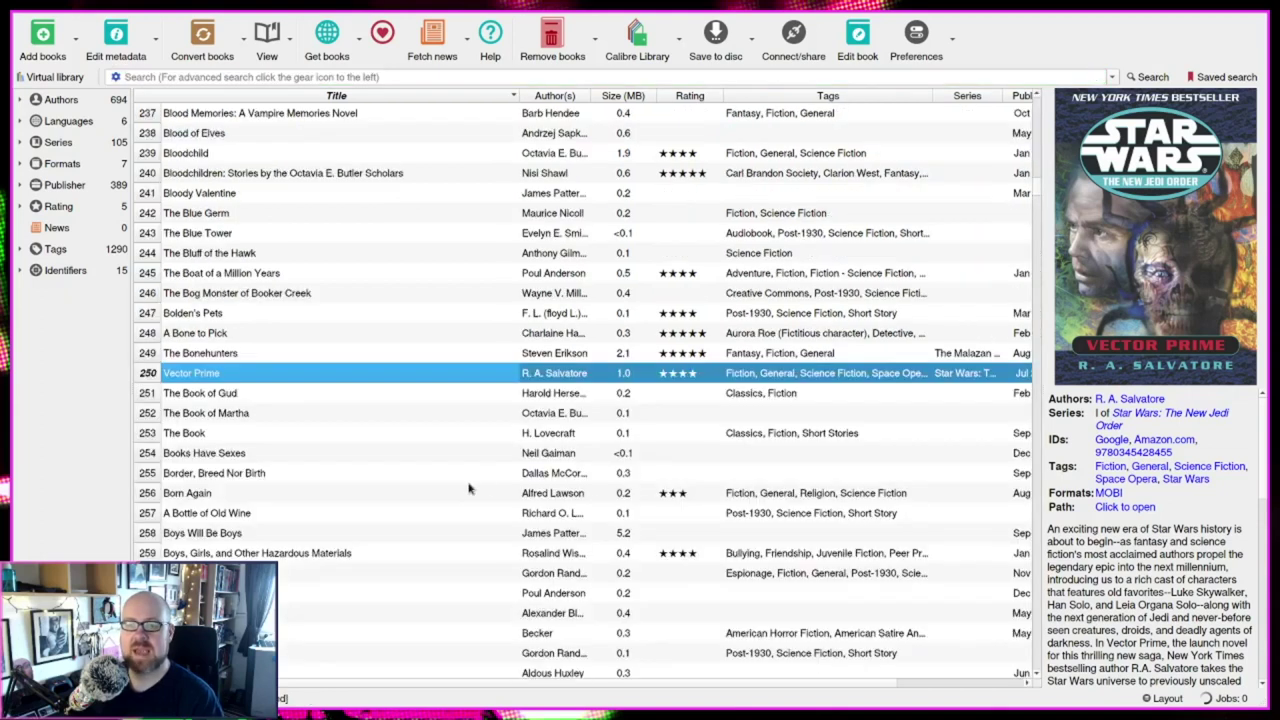
Examine the covers and details of several other books, including Books Have Sexes, Black Oxen and Blackwood Farm
left_click(456, 455)
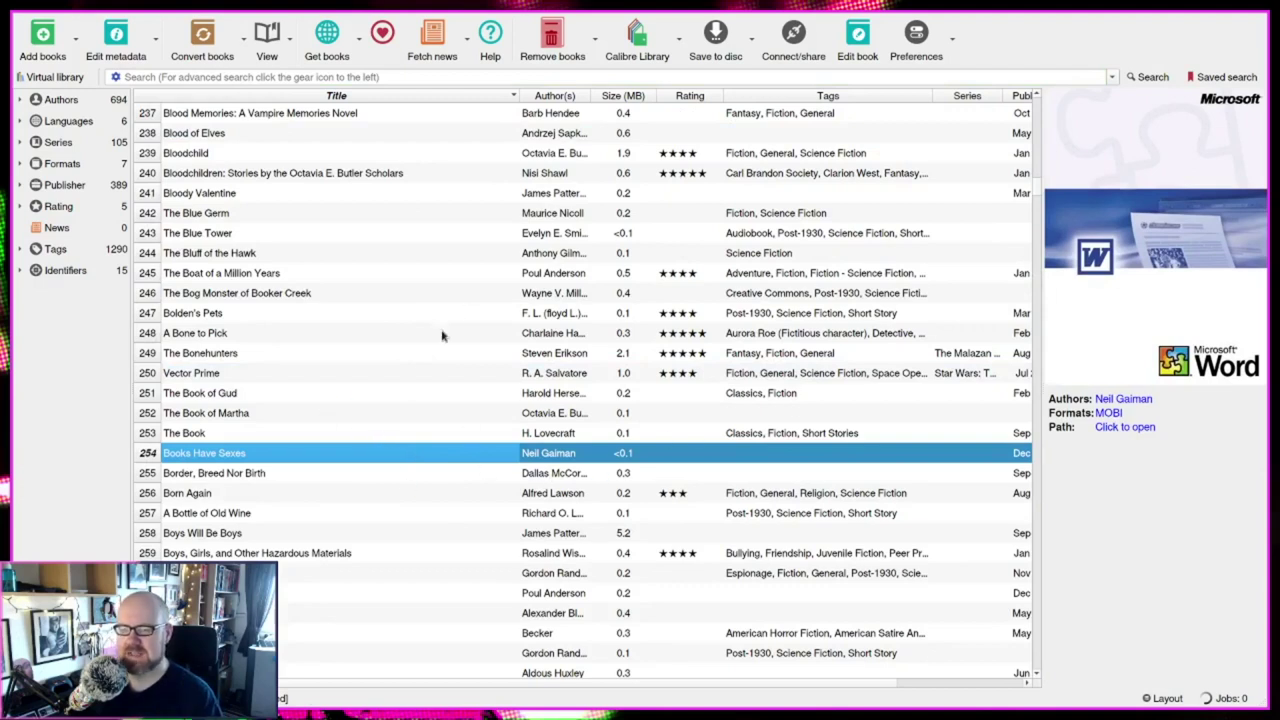
left_click(444, 295)
scroll(523, 374, "up", 10)
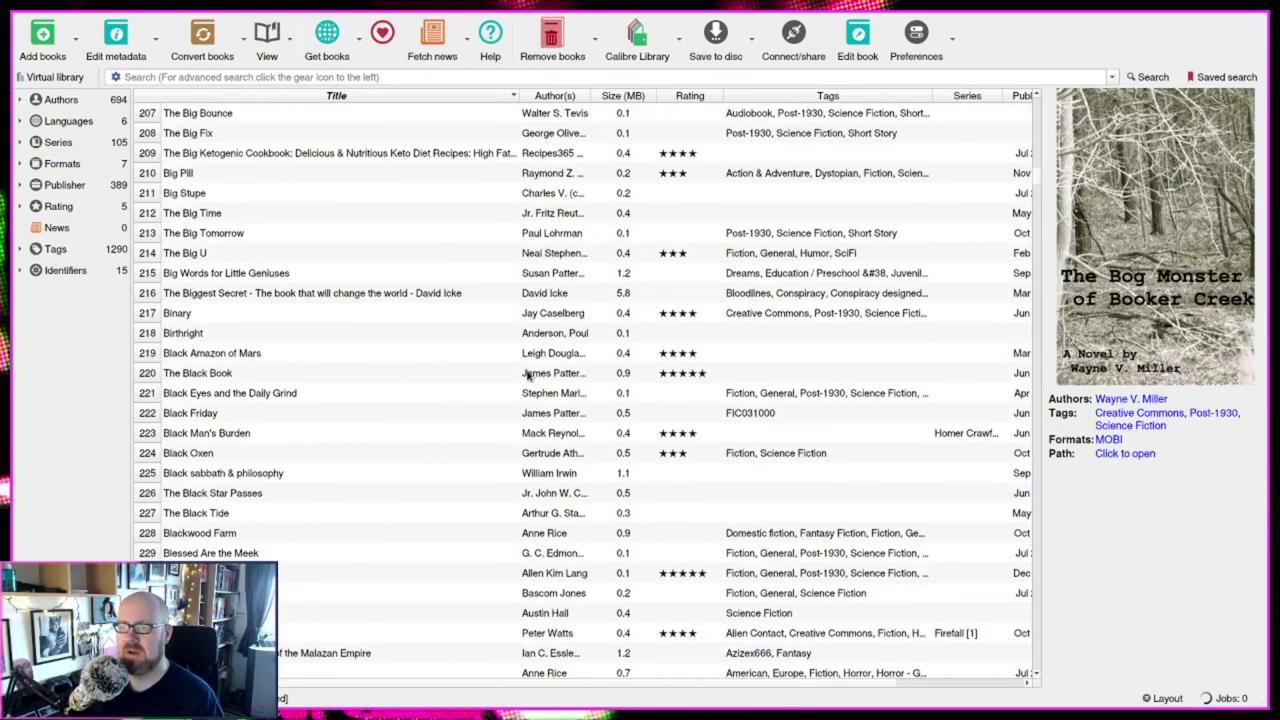
left_click(249, 375)
left_click(345, 453)
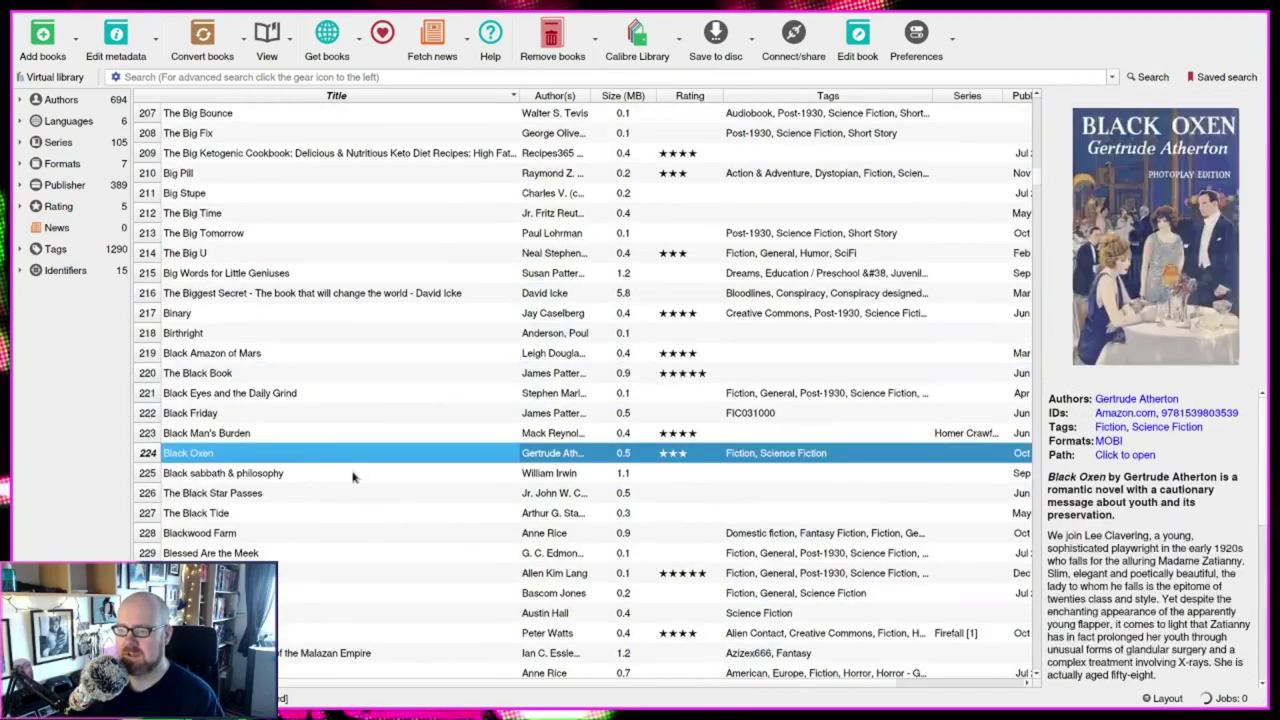
left_click(355, 476)
left_click(338, 532)
scroll(420, 450, "down", 3)
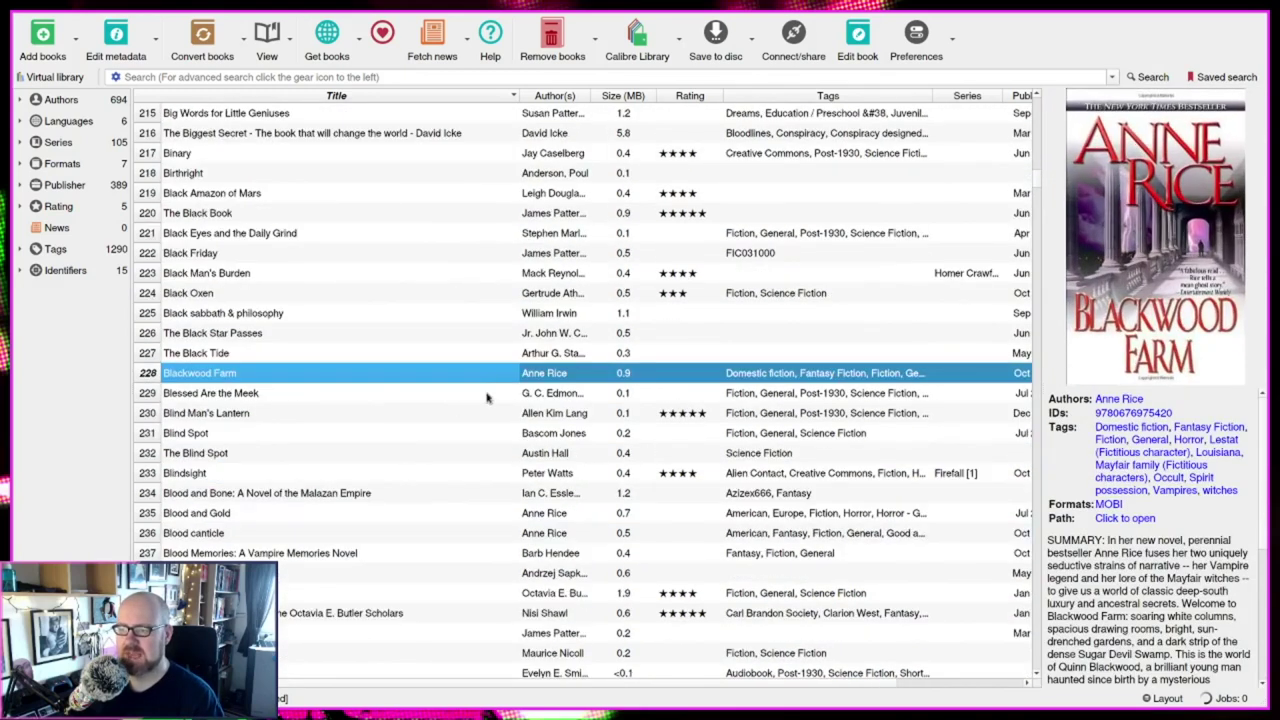
Select the four books from Black sabbath & philosophy through Blackwood Farm and open them for bulk metadata editing
left_click(440, 313)
left_click(485, 373)
left_click(440, 313)
left_click(451, 372, "shift")
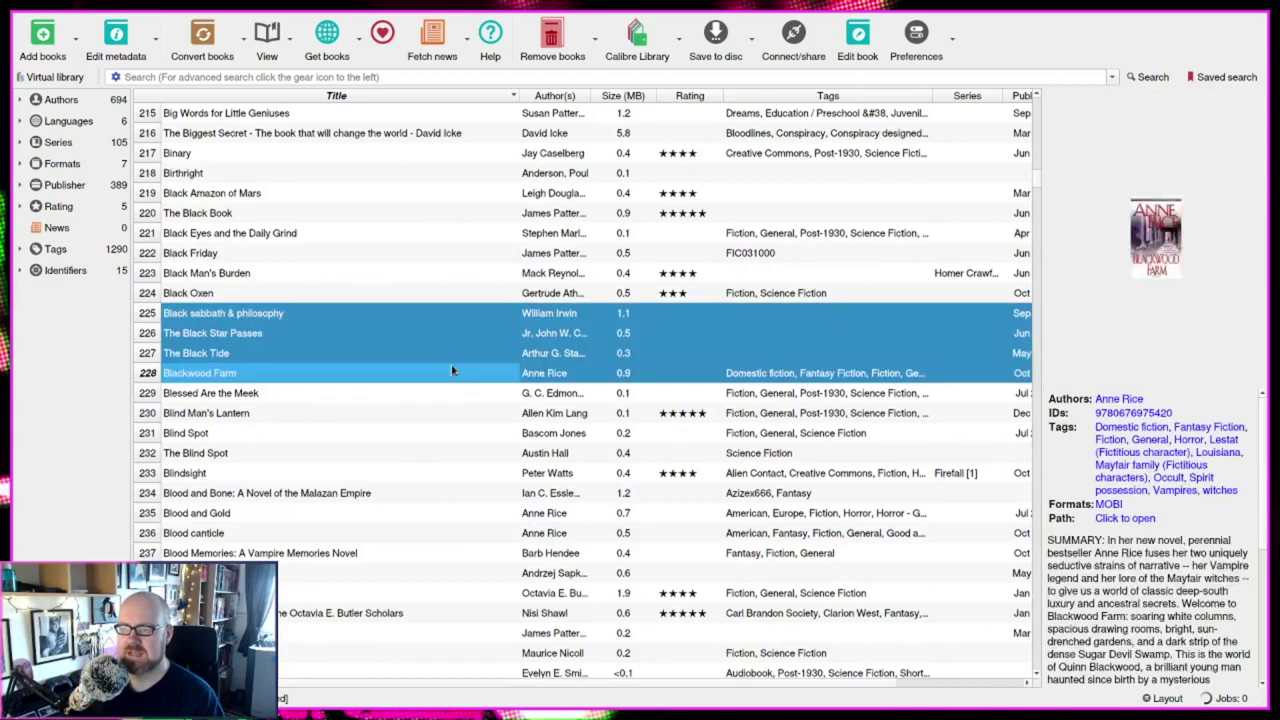
right_click(484, 345)
mouse_move(560, 351)
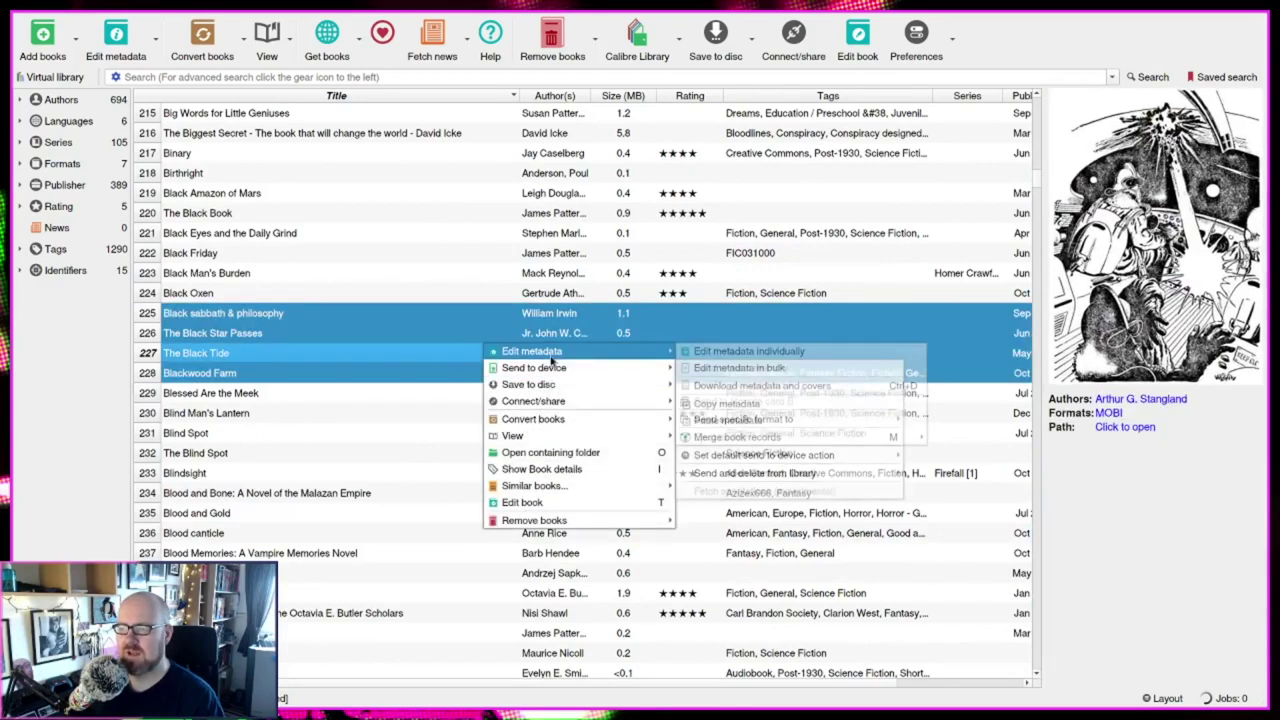
left_click(736, 369)
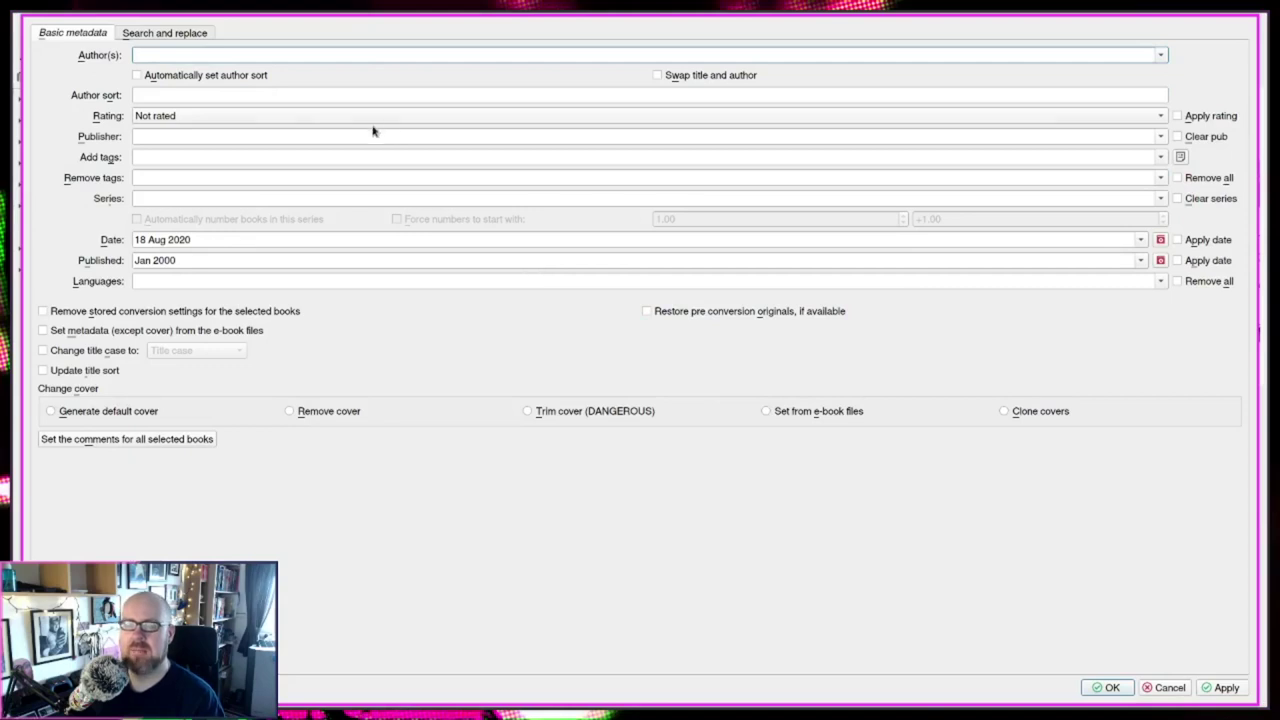
Enter "tod" as the author and Science Fiction - Adventure as the tag to remove from the selected books
type("to")
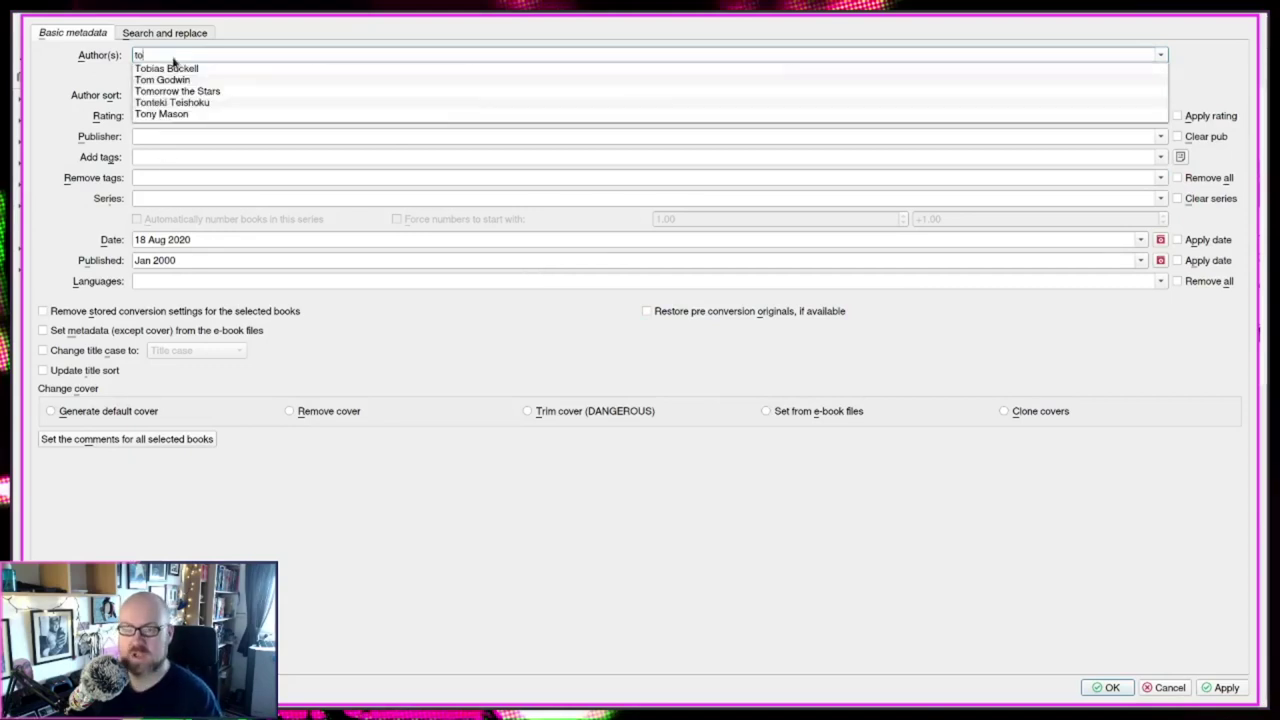
type("d")
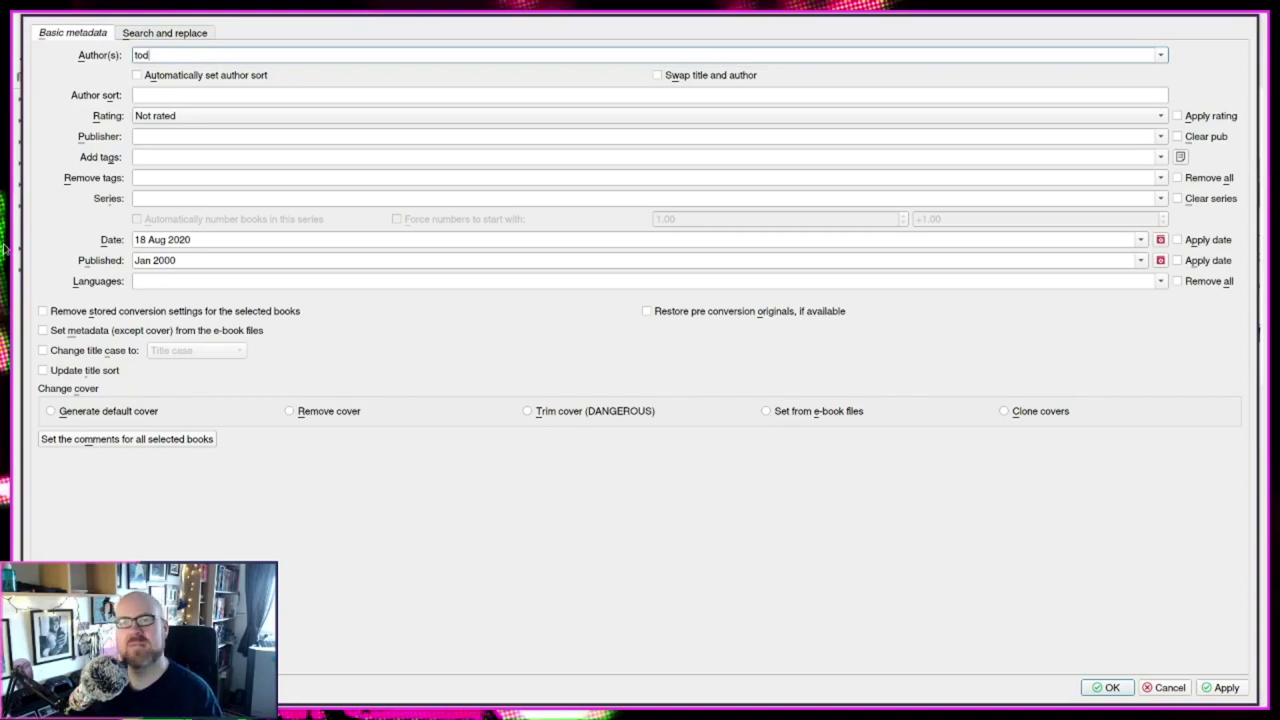
left_click(167, 178)
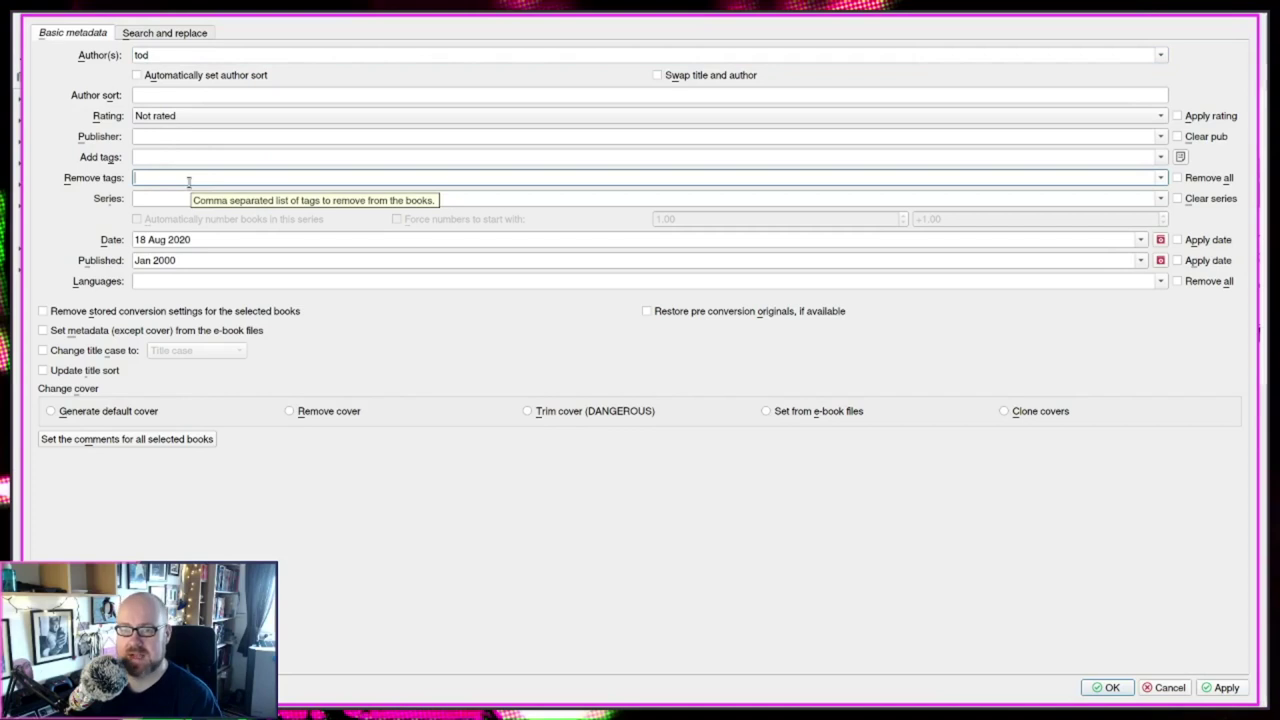
type("d")
key("BackSpace")
type("s")
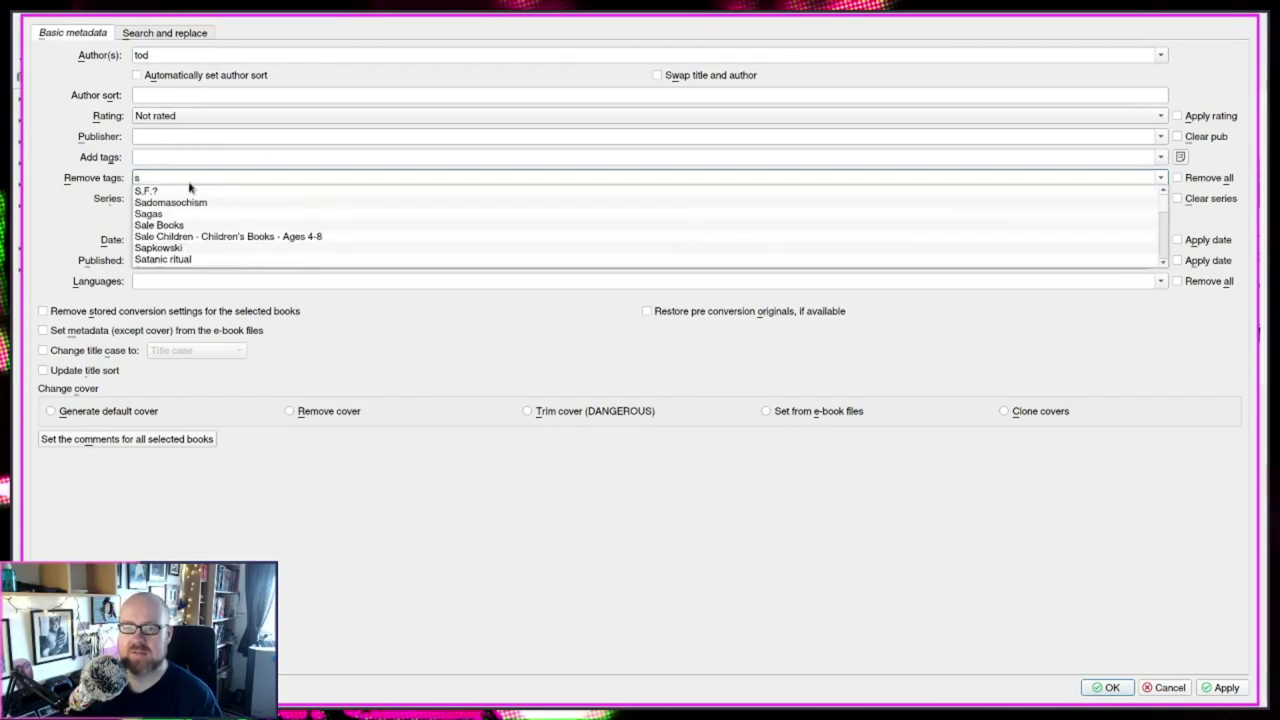
type("cien")
key("Down")
key("Down")
key("Down")
key("Down")
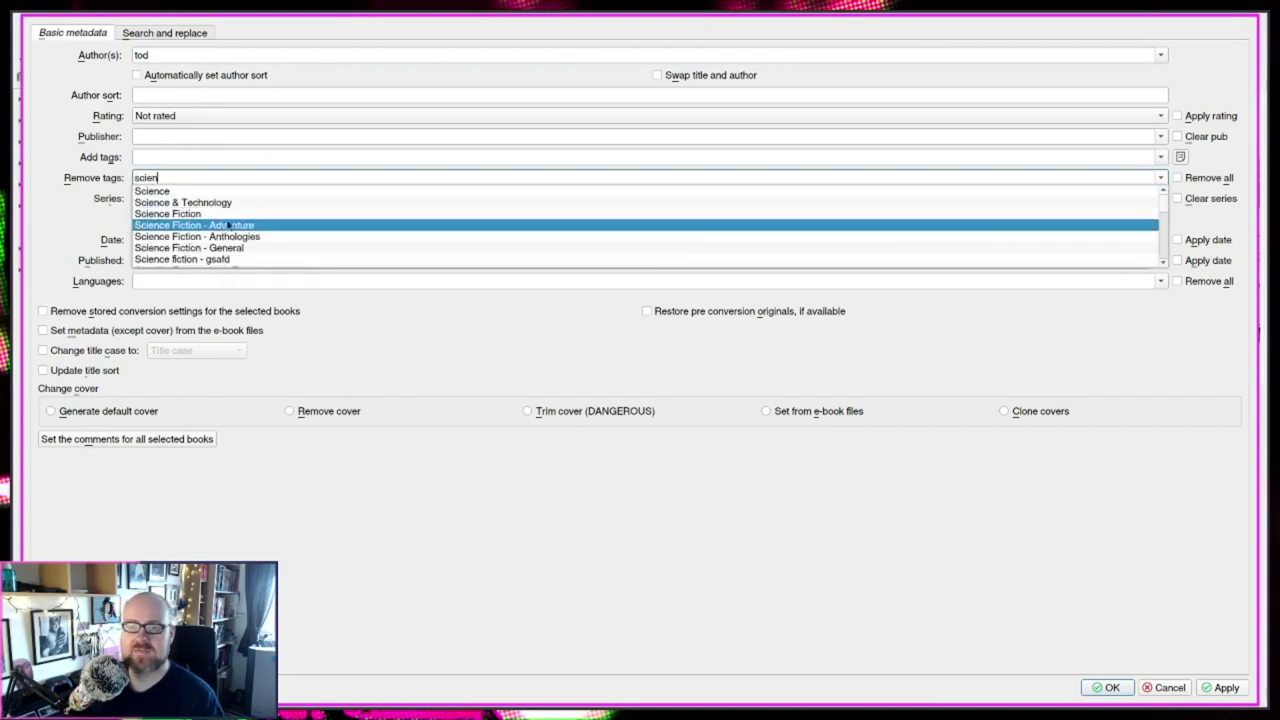
key("Return")
key("Tab")
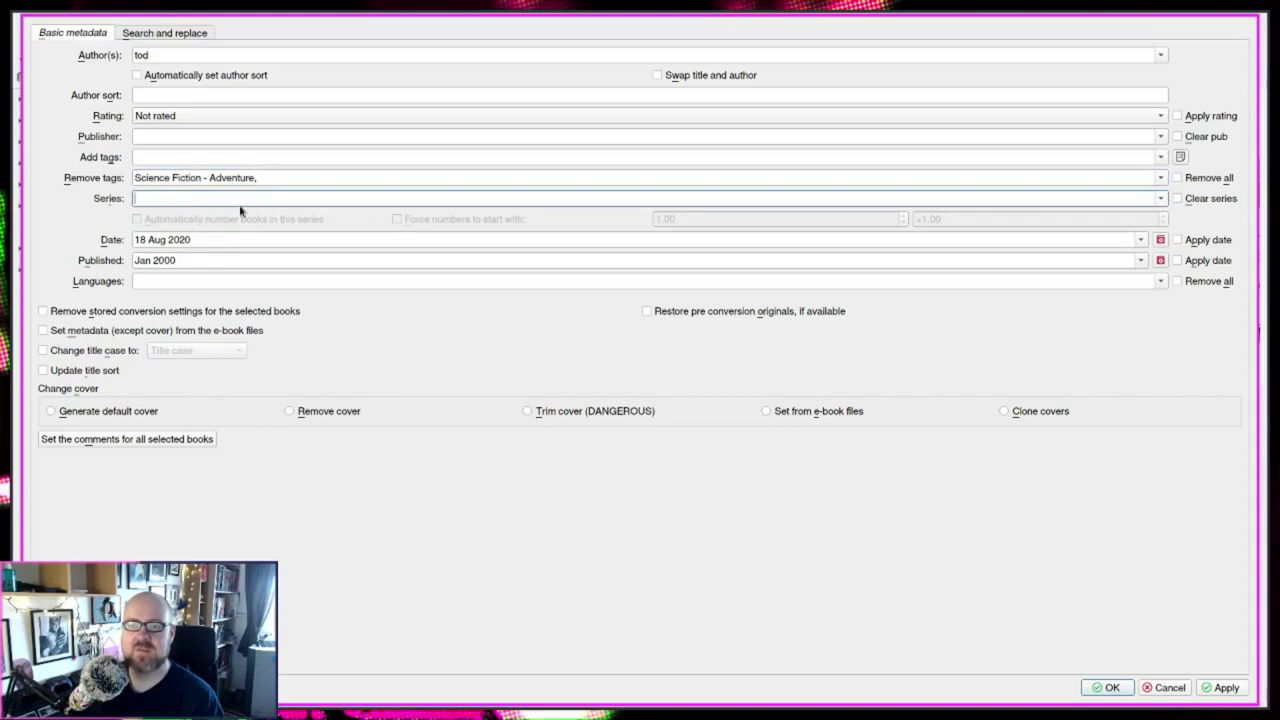
type("sci")
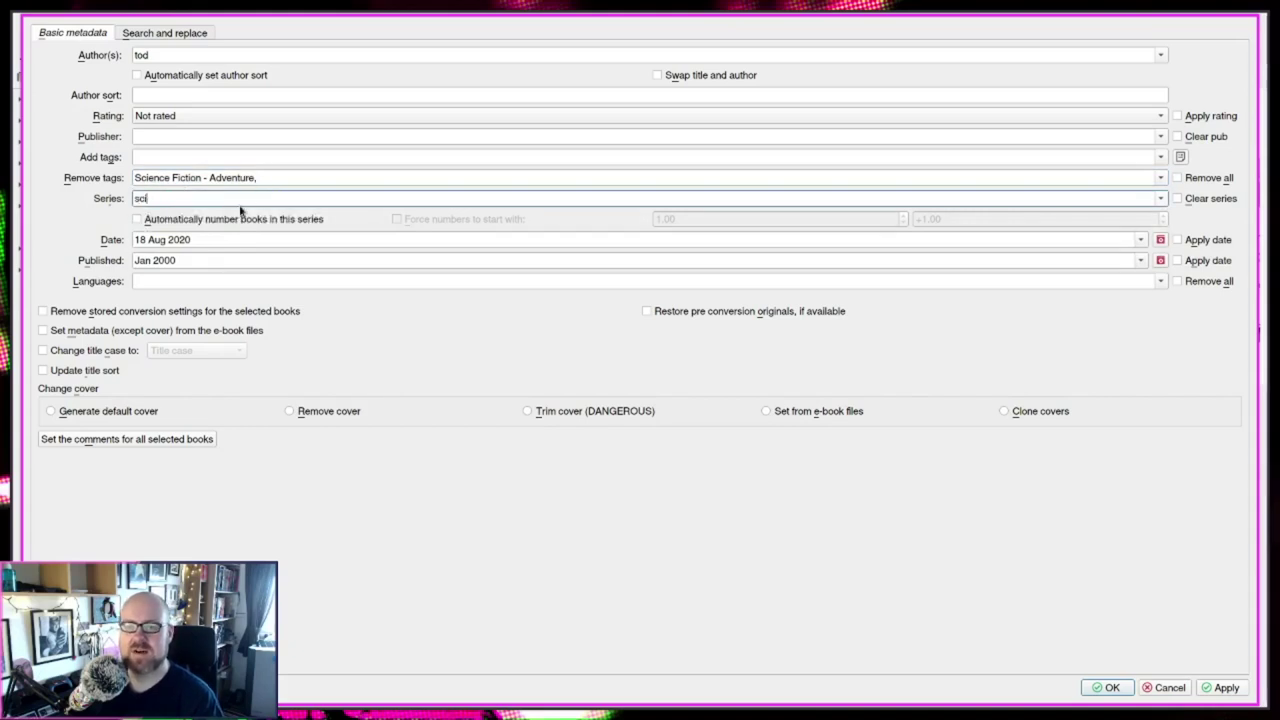
type("enc")
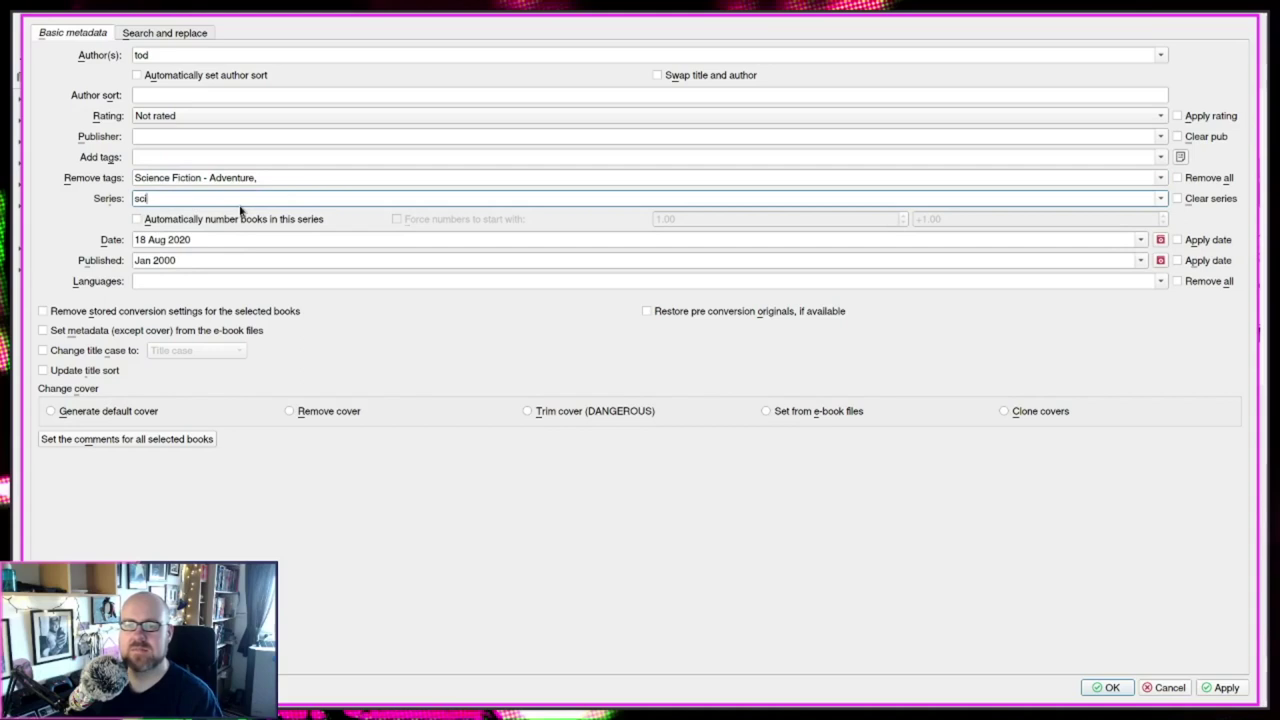
key("BackSpace")
key("BackSpace")
key("BackSpace")
Add the Science Fiction tag to the selected books in the bulk edit
left_click(178, 160)
left_click(184, 157)
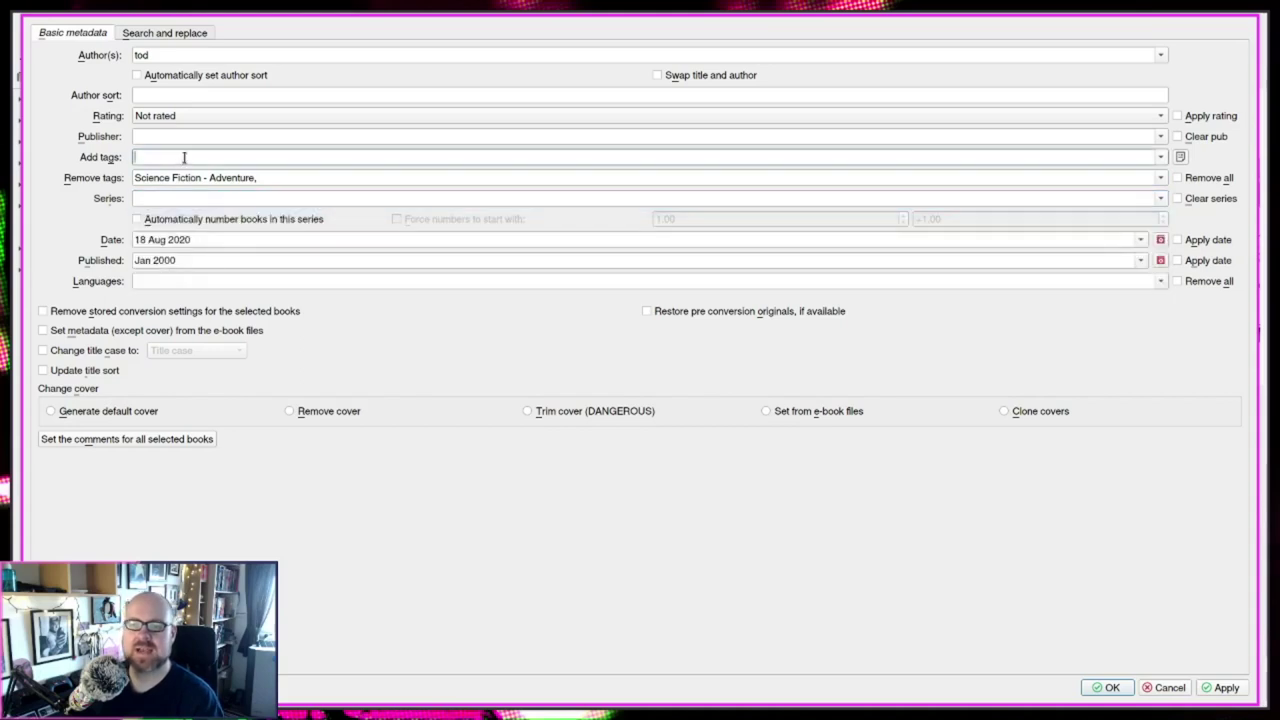
type("scien")
left_click(205, 193)
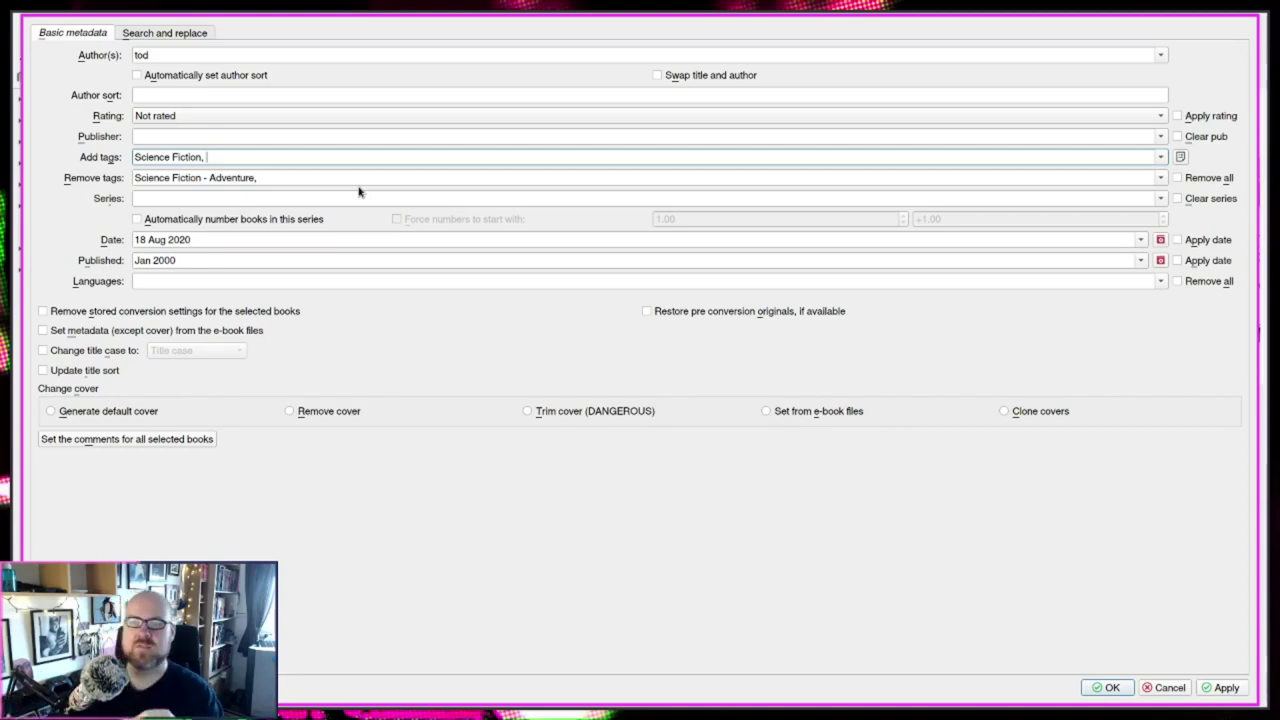
Clear the author entry in the bulk edit
double_click(216, 57)
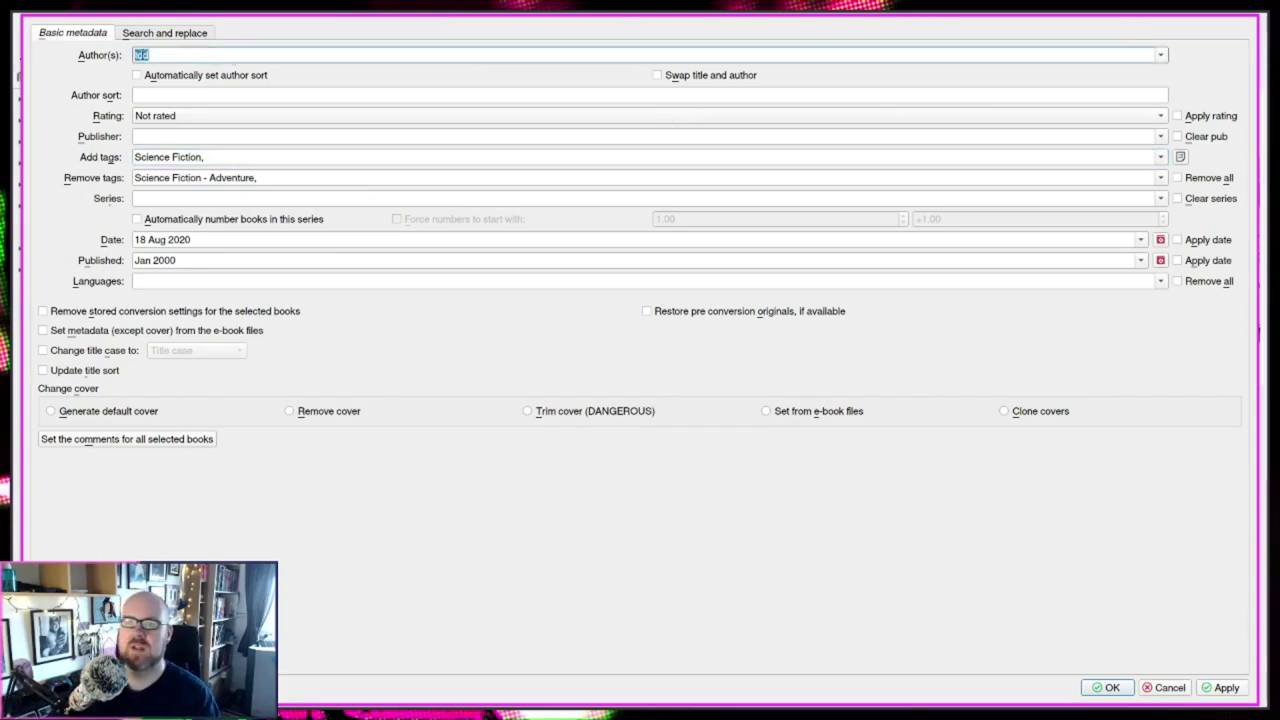
key("BackSpace")
key("Escape")
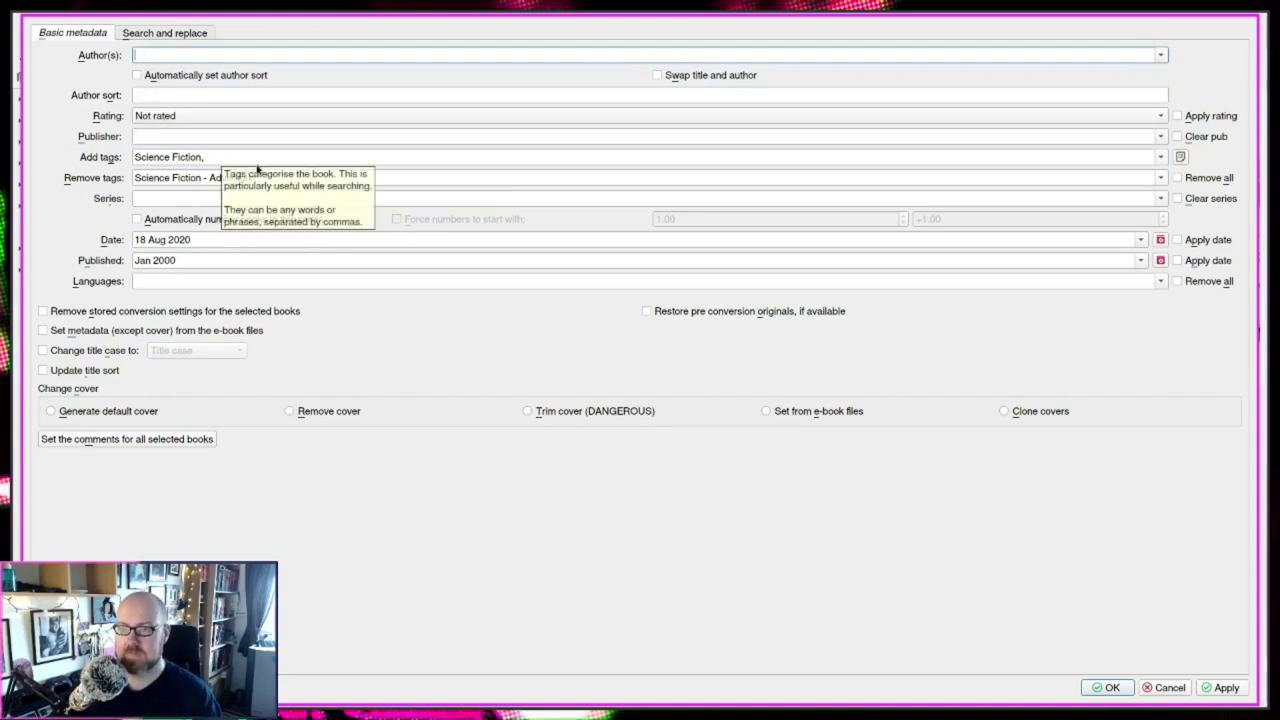
Set the bulk edit to remove all existing tags, and empty the entry for specific tags to remove
left_click(1177, 177)
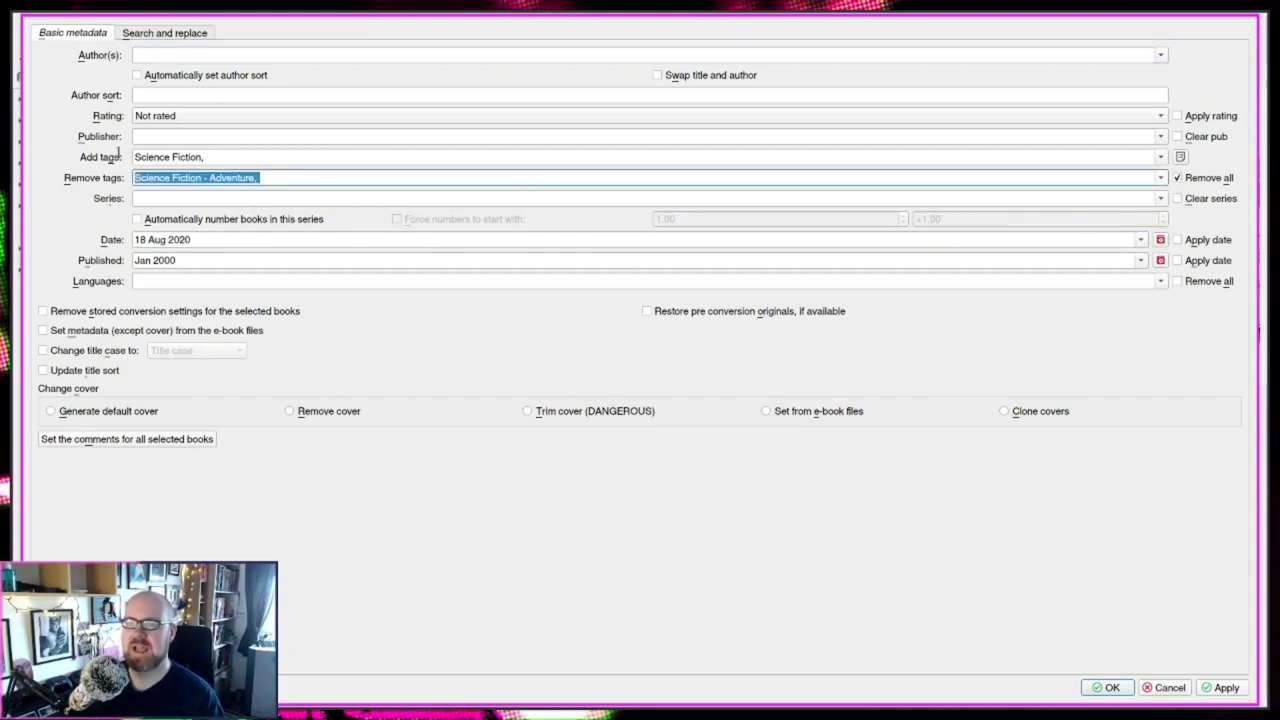
key("BackSpace")
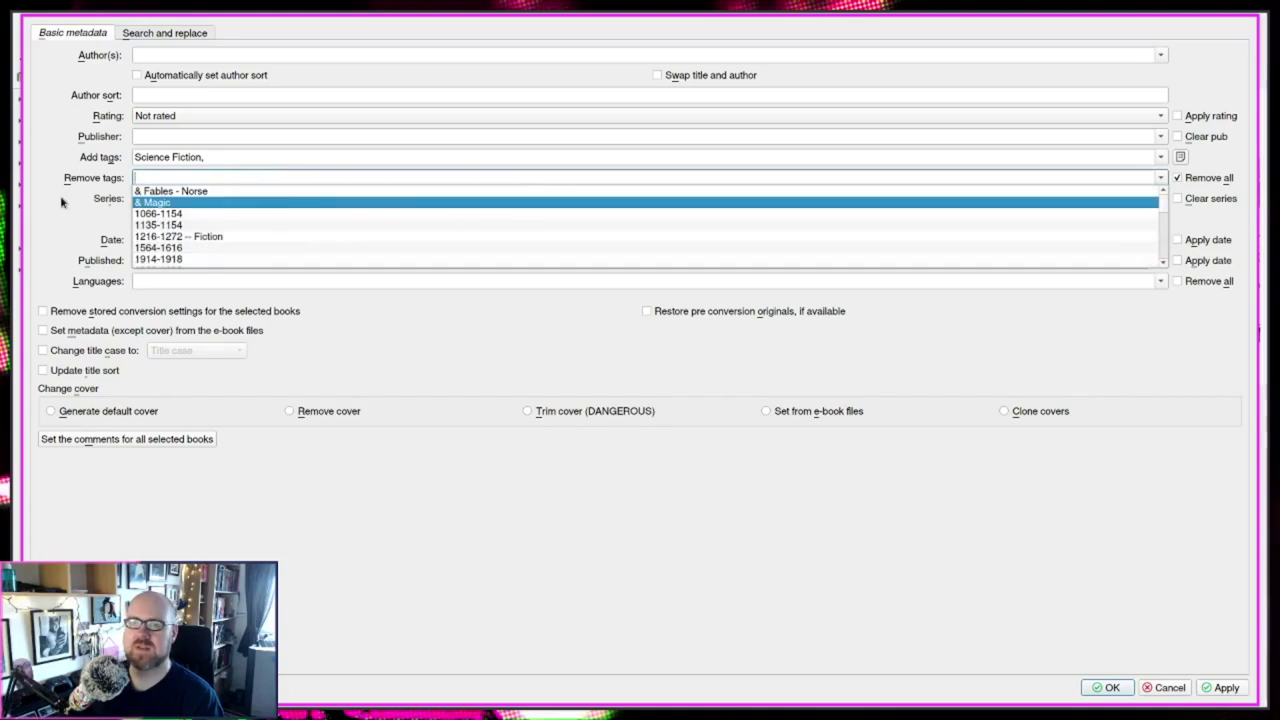
left_click(117, 200)
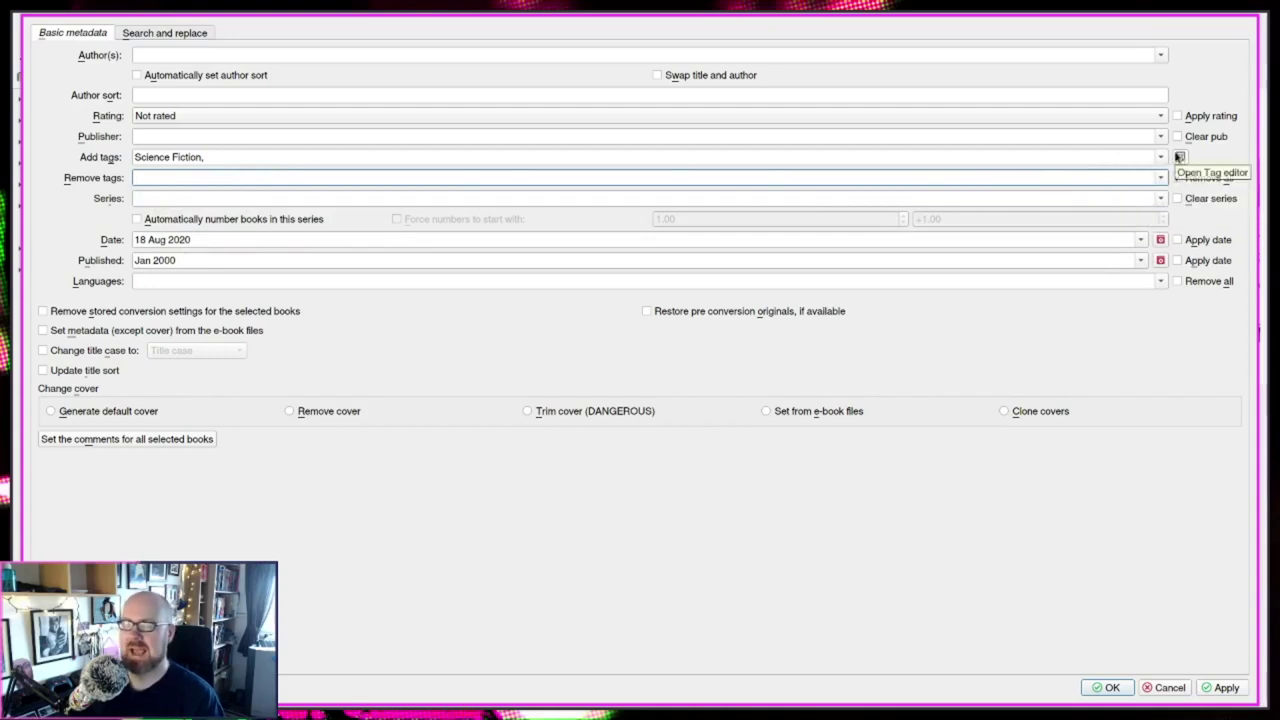
Look through the existing tags matching "scien" for the tags to add in the bulk edit
left_click(275, 154)
type("scien")
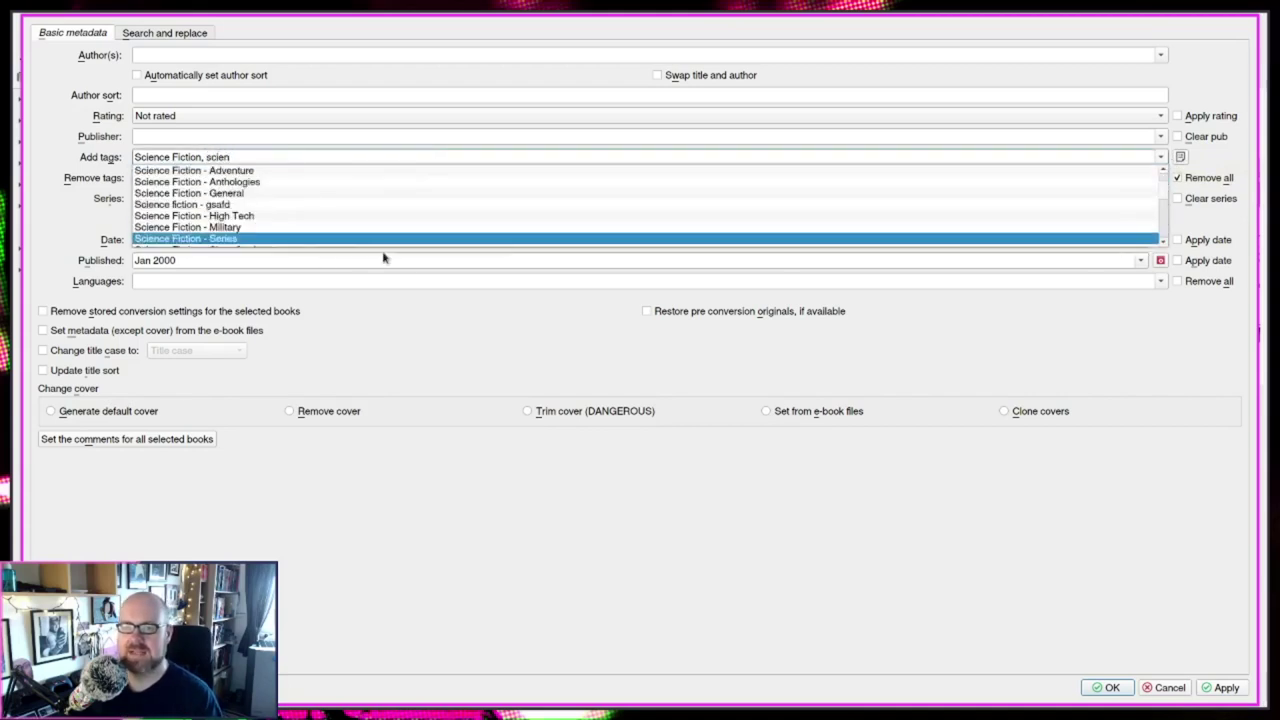
scroll(390, 250, "down", 3)
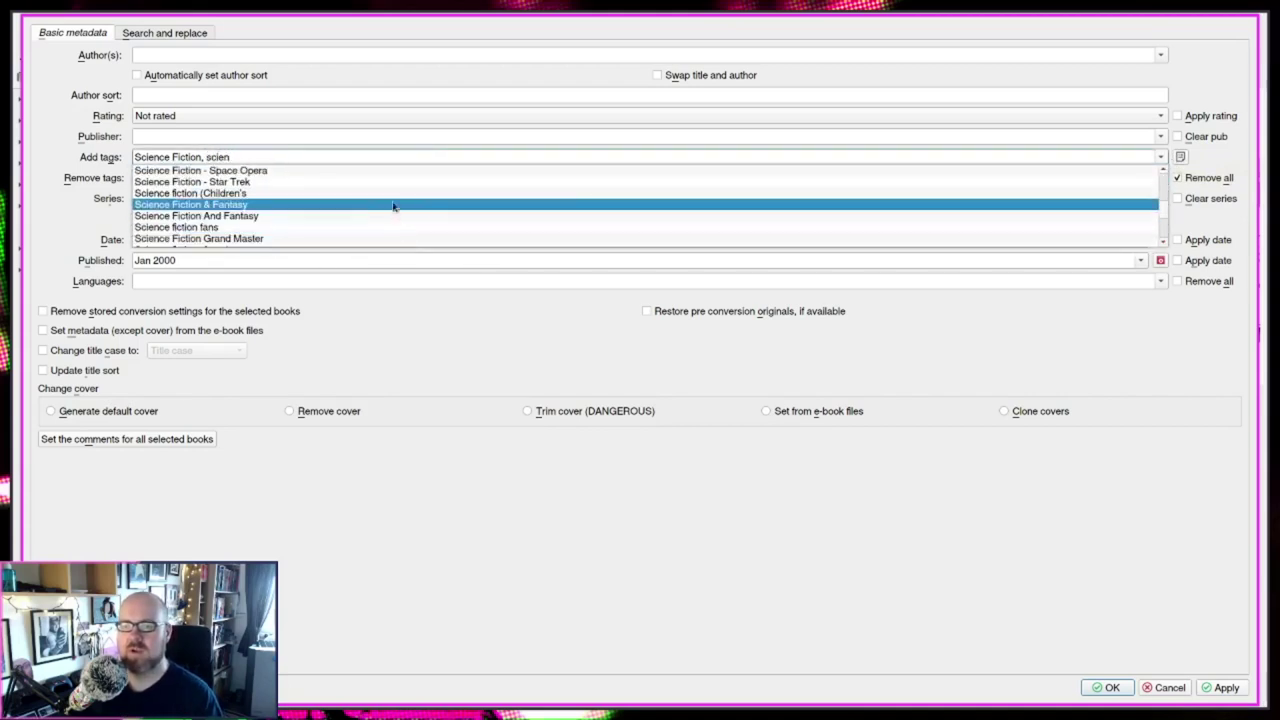
scroll(385, 218, "up", 3)
scroll(345, 214, "up", 1)
scroll(330, 205, "down", 2)
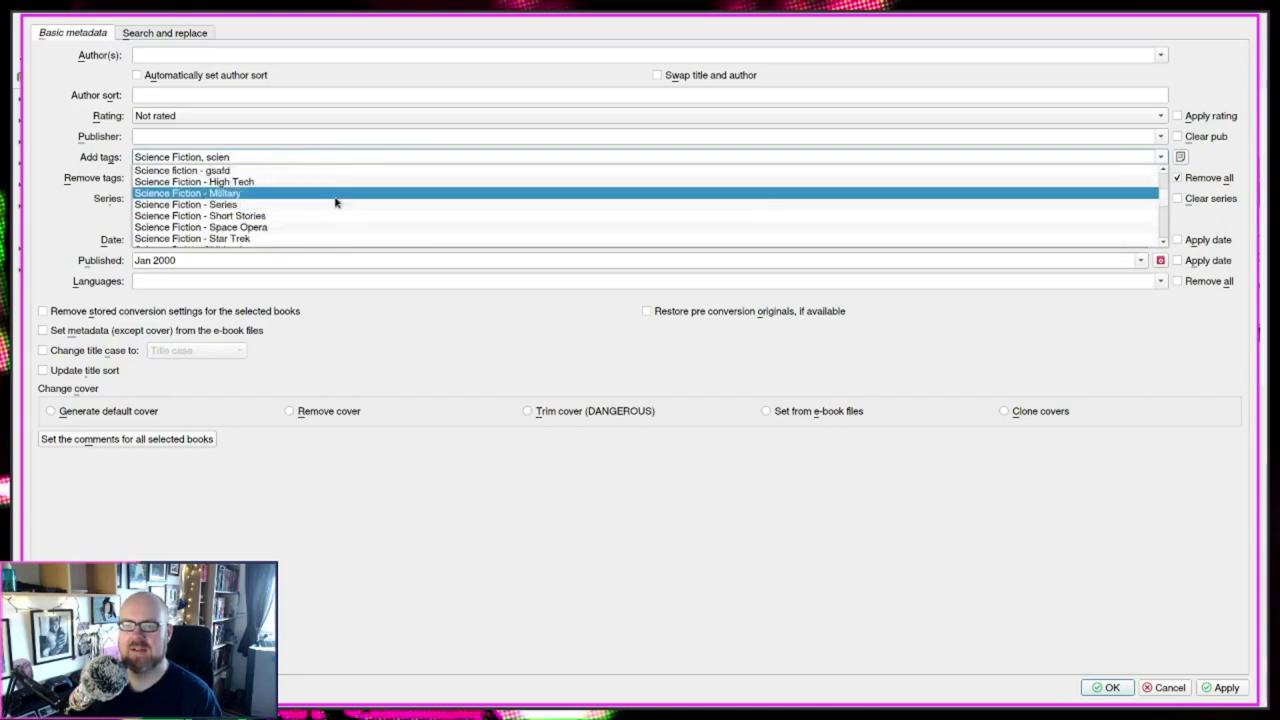
scroll(325, 228, "up", 1)
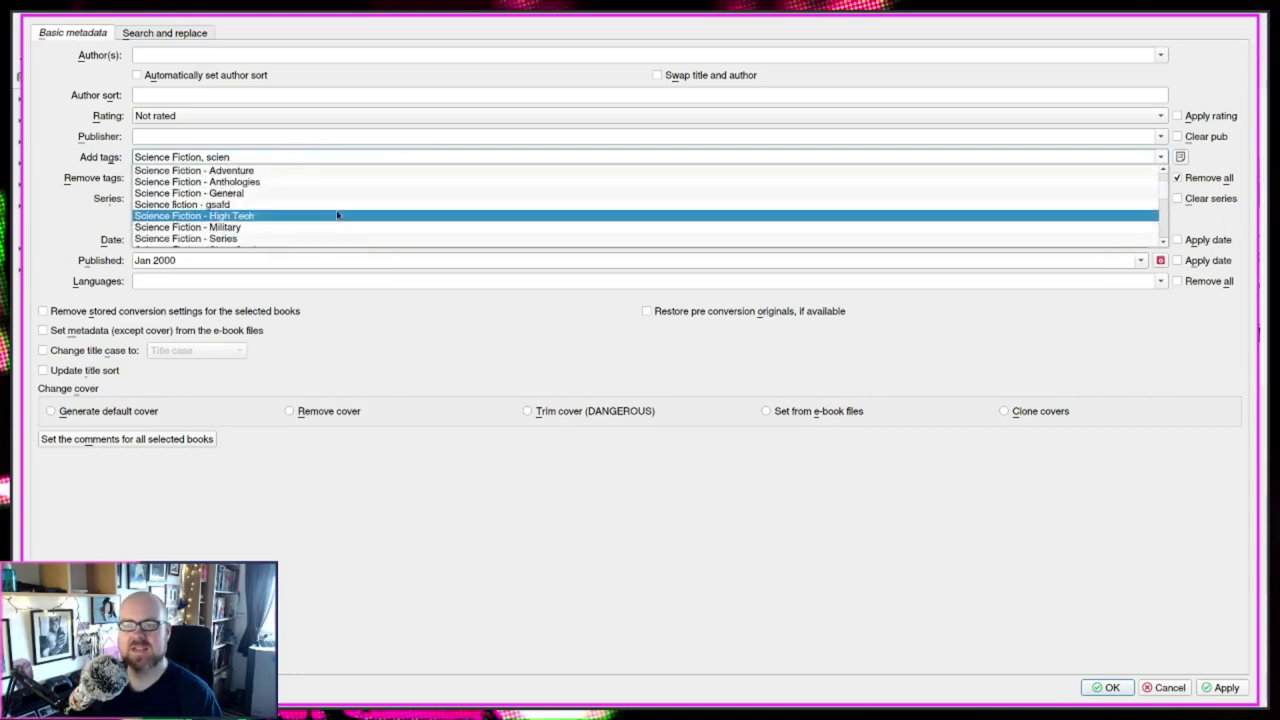
scroll(334, 217, "up", 1)
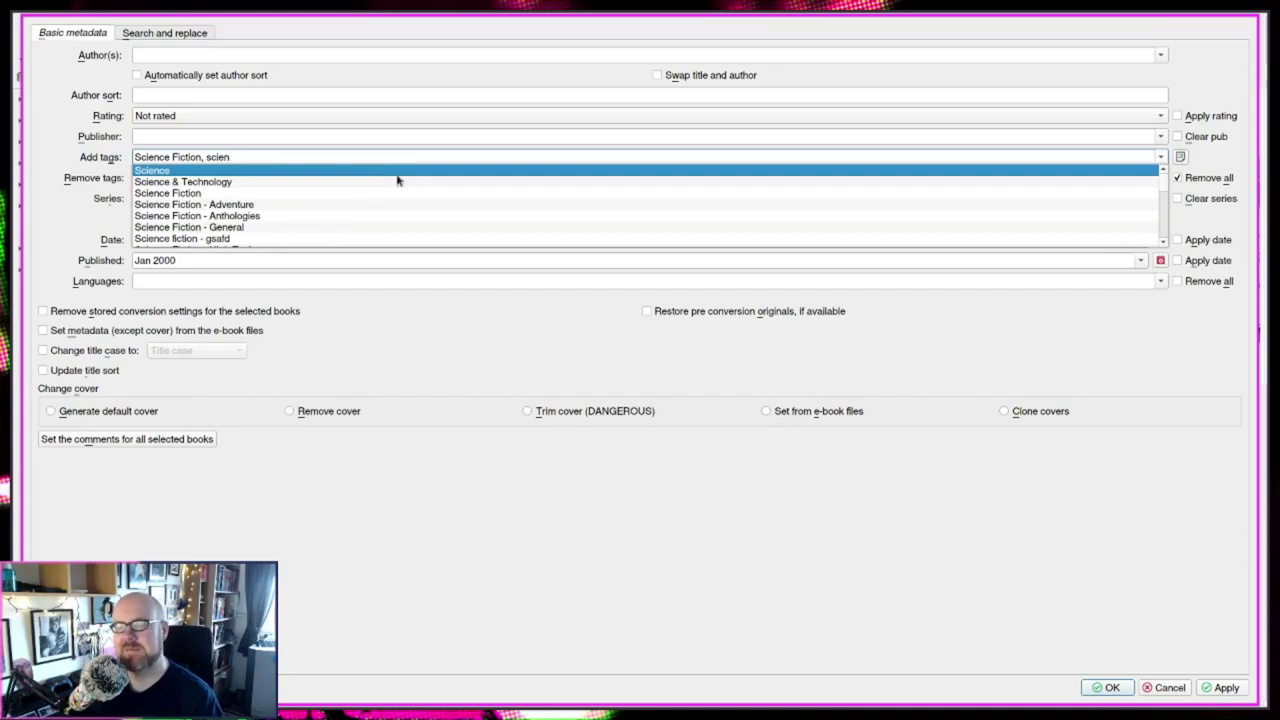
scroll(399, 223, "down", 1)
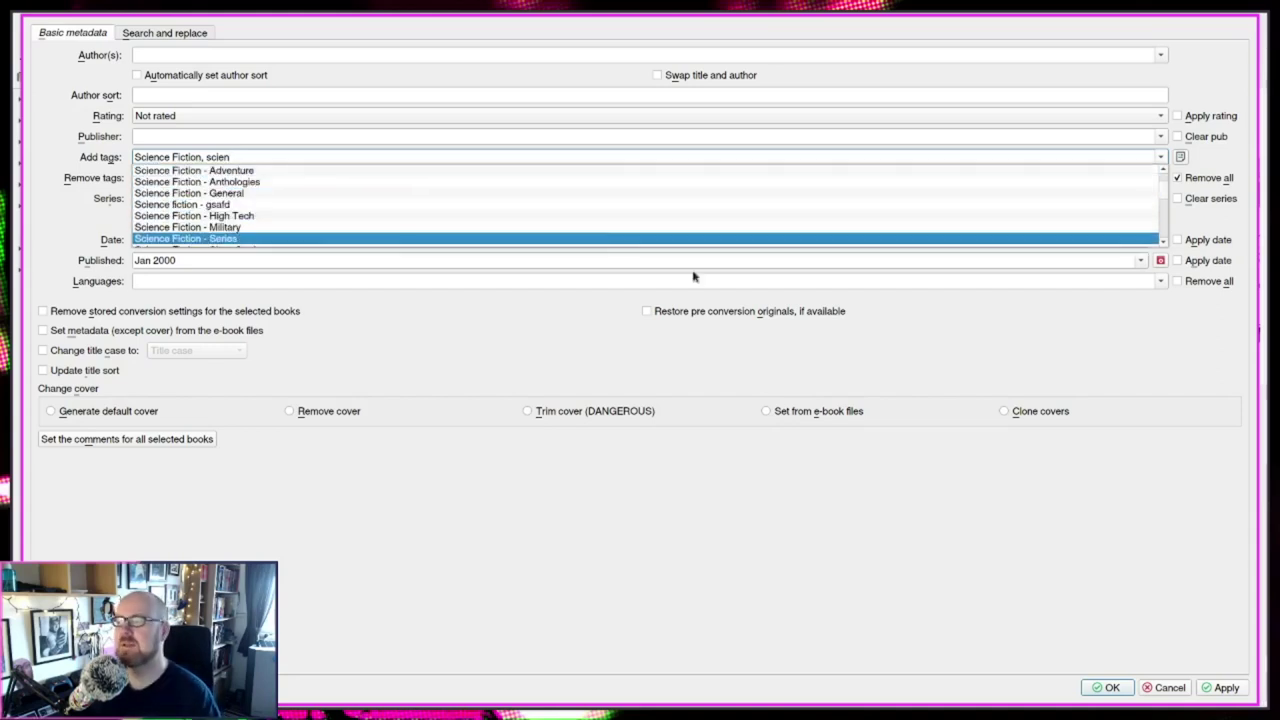
left_click(935, 367)
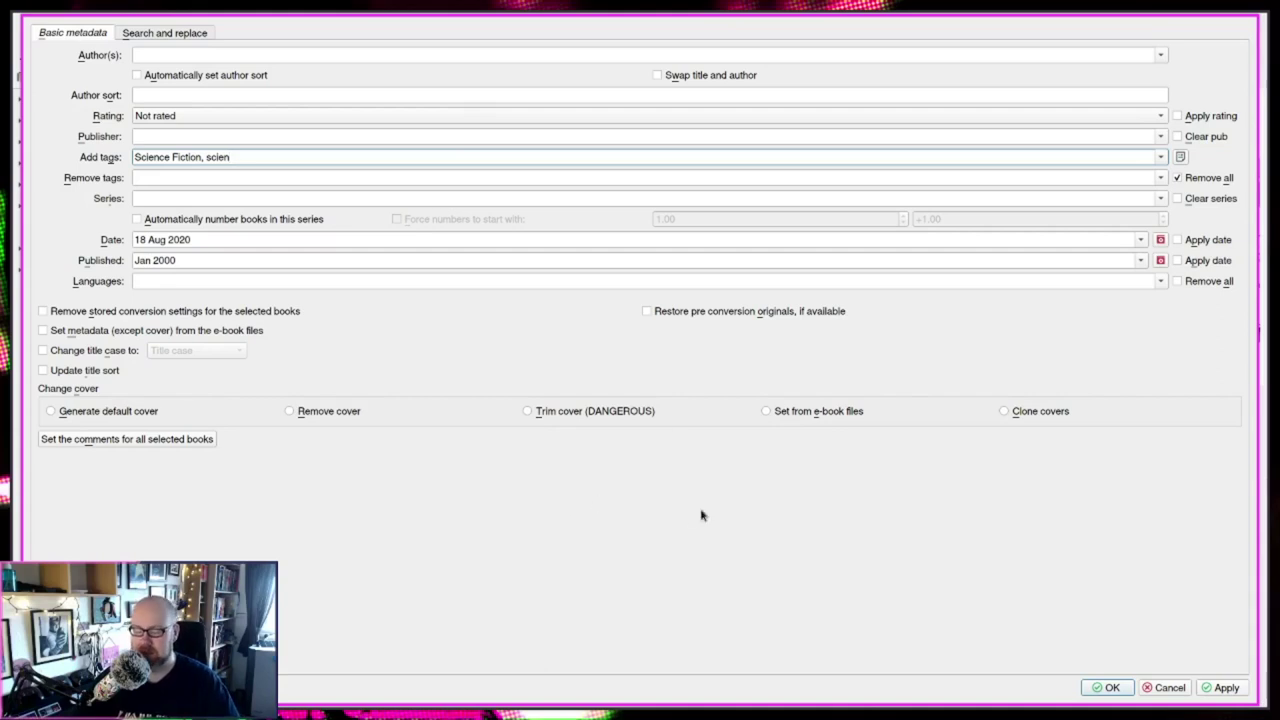
Choose setting covers from the e-book files, and cancel the bulk edit after viewing its search and replace options
left_click(784, 417)
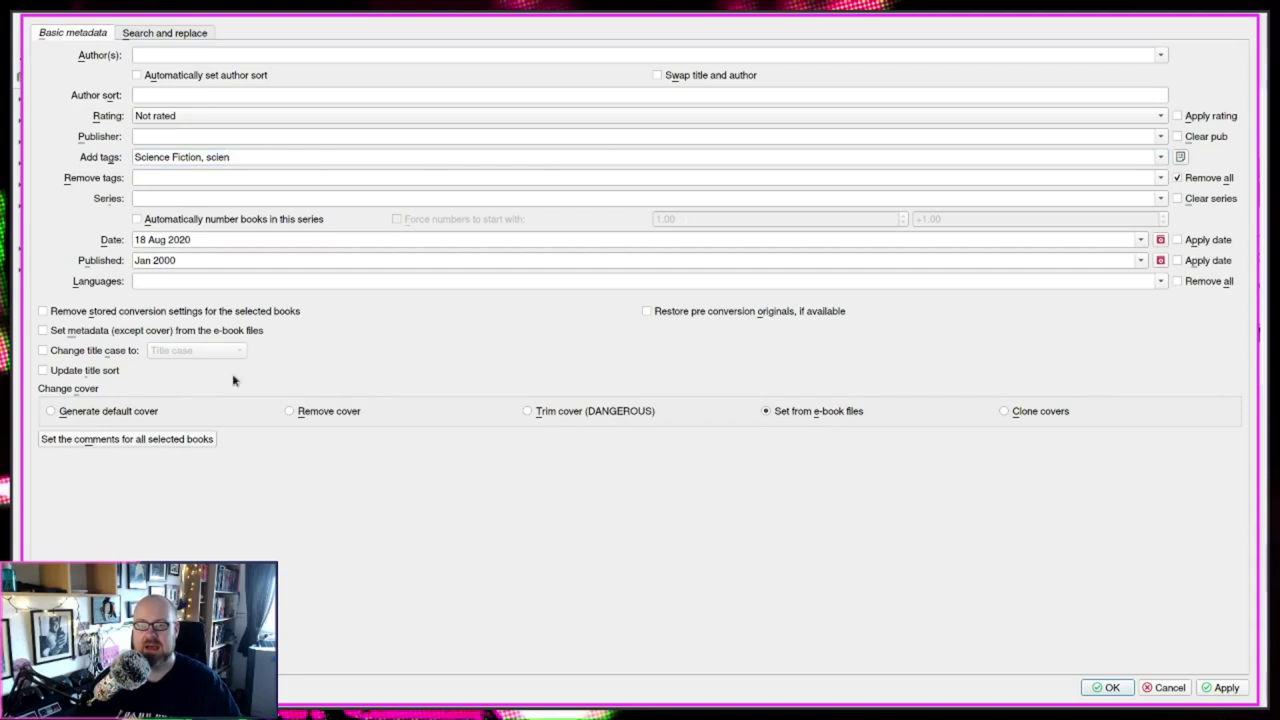
left_click(174, 32)
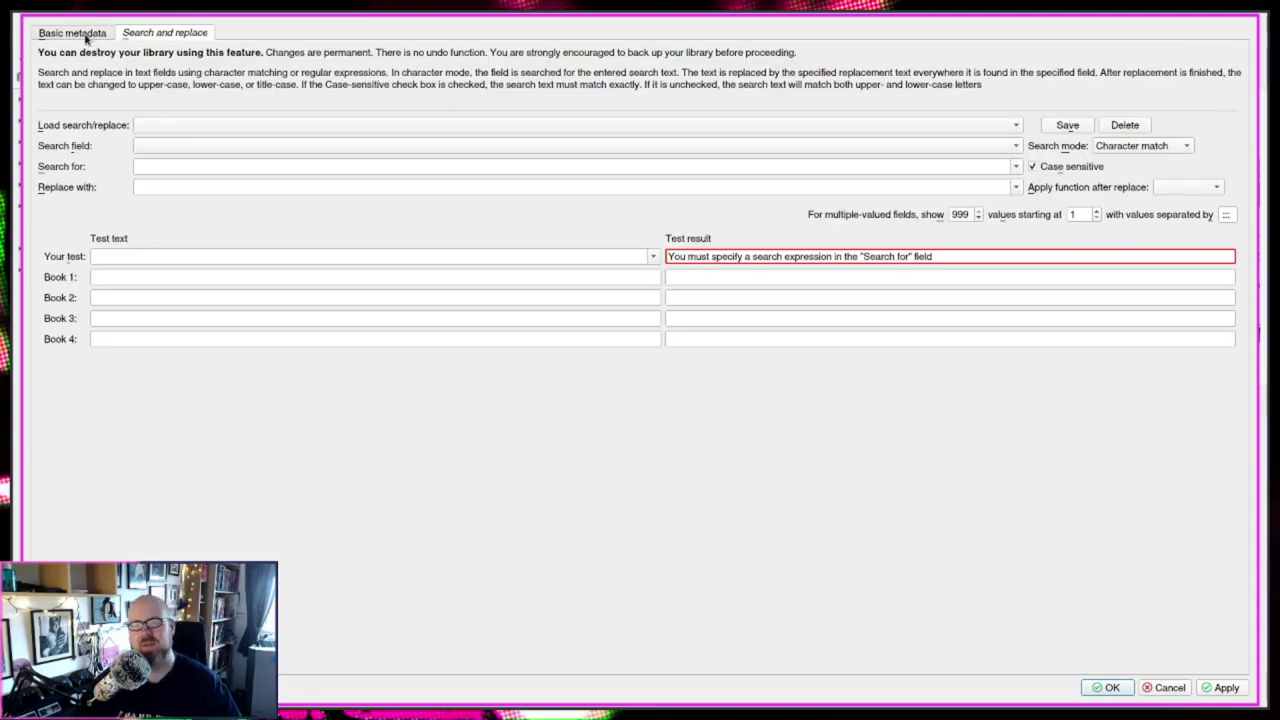
left_click(86, 36)
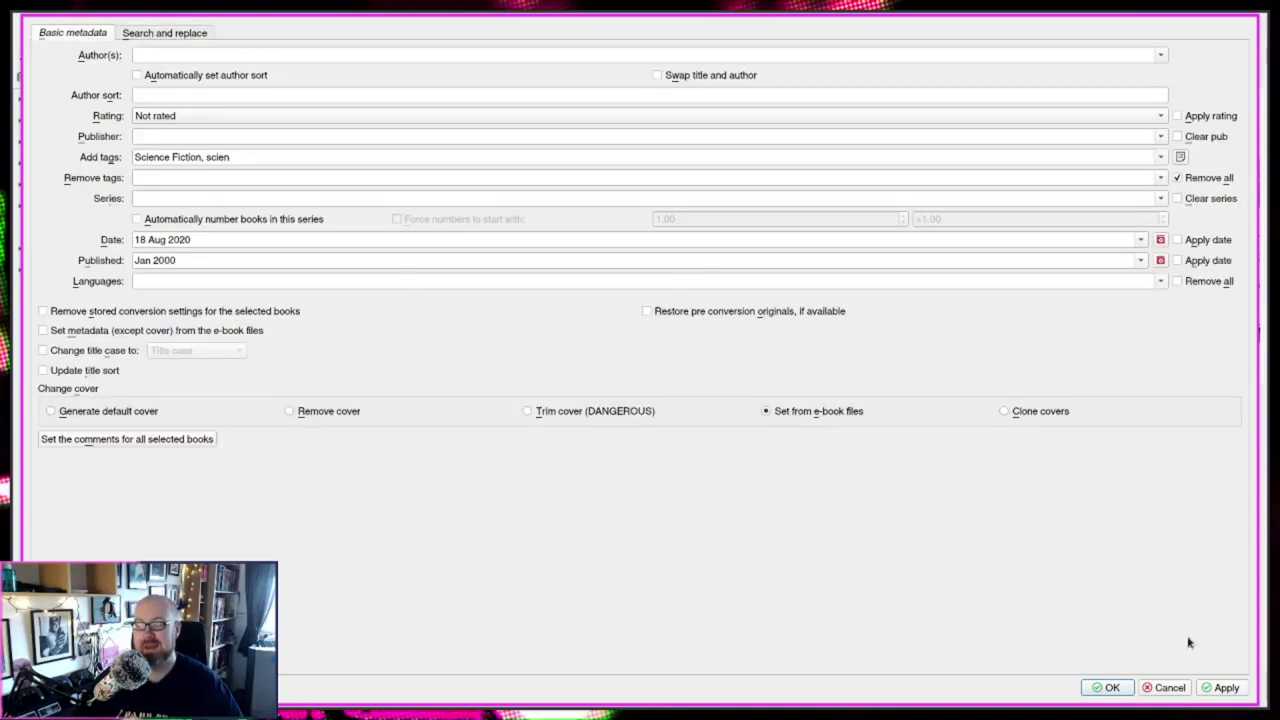
left_click(1166, 688)
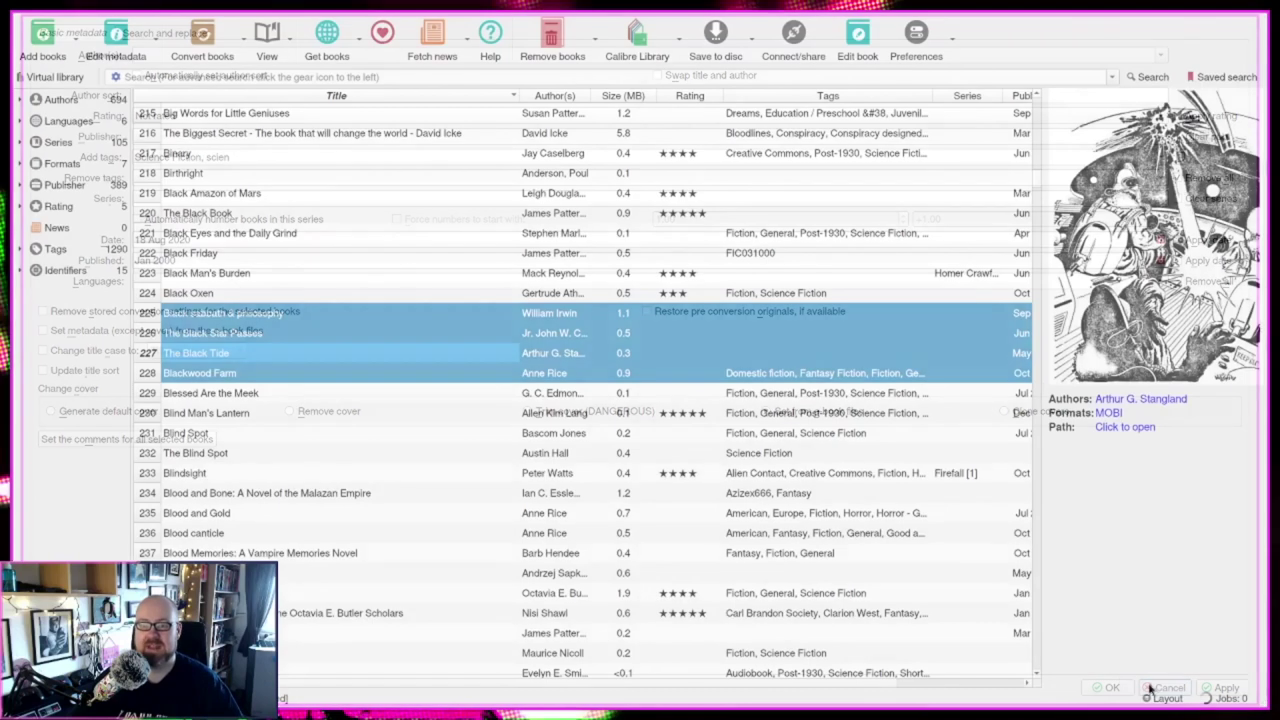
View the metadata of the book Black sabbath & philosophy and close it without changes
left_click(386, 377)
left_click(278, 312)
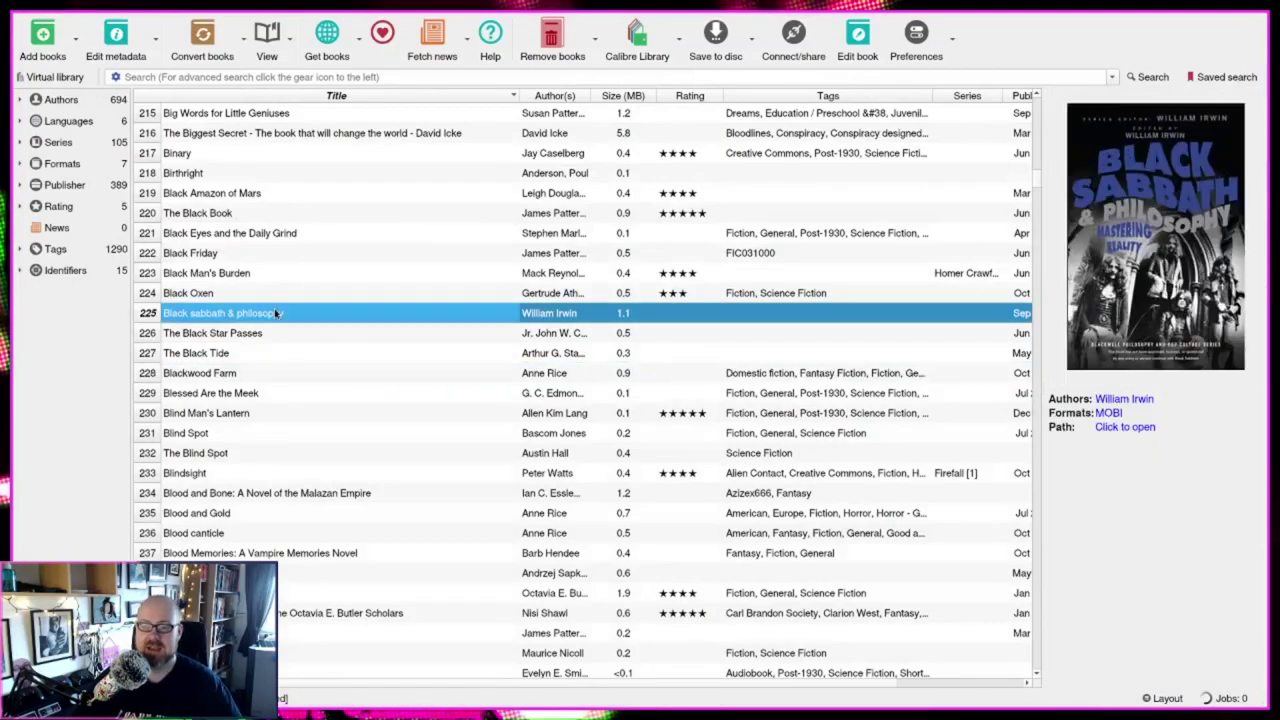
key("e")
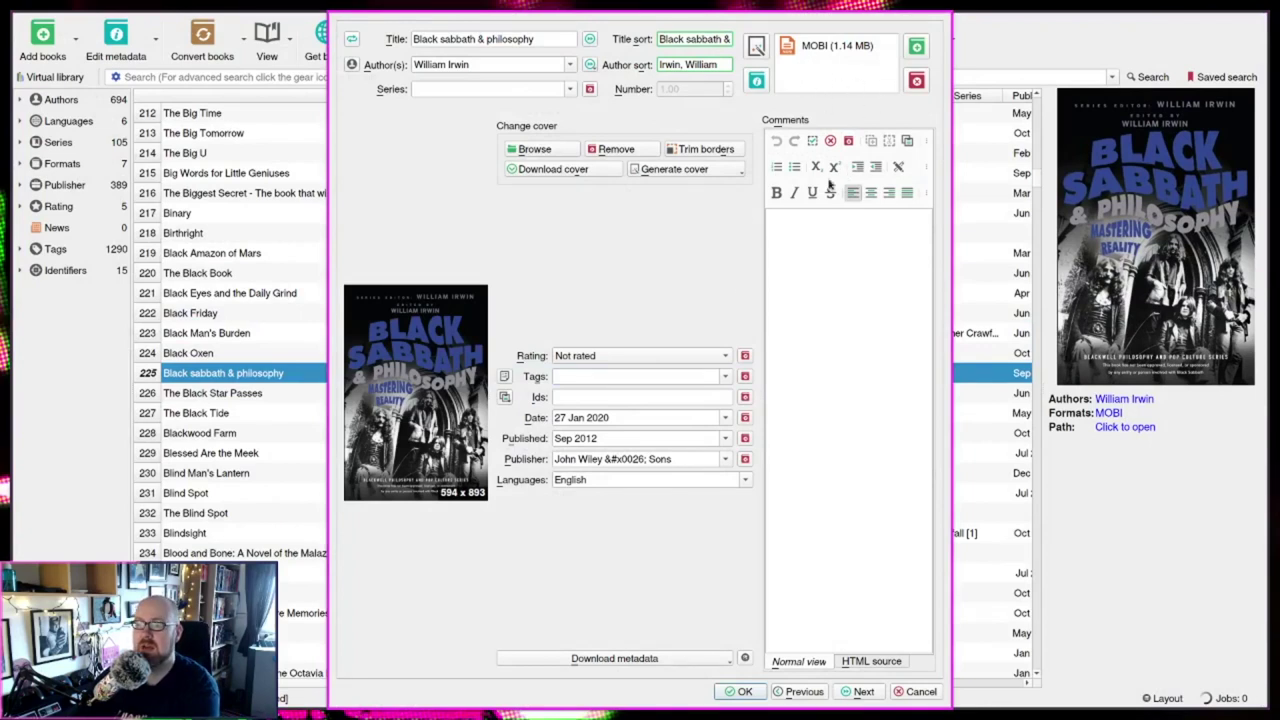
left_click(912, 693)
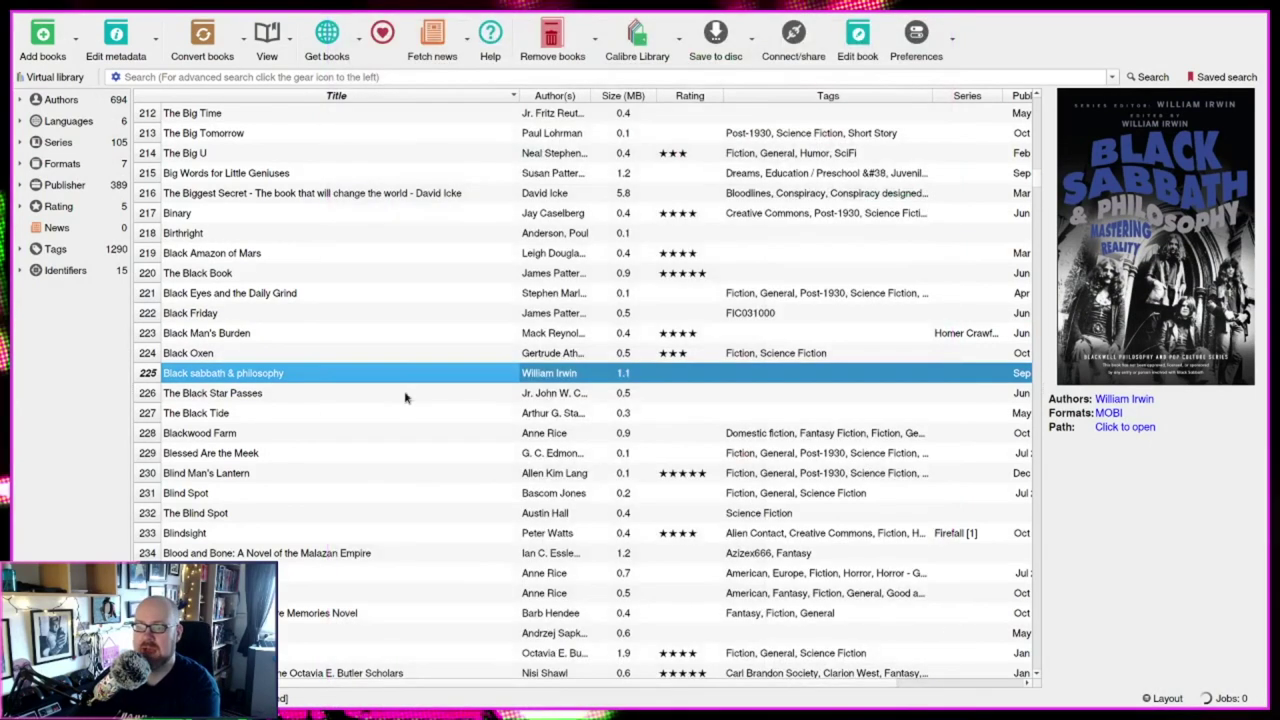
Download metadata for The Black Tide, accepting the found match and the Amazon.com 1650x2135 cover, and save the changes
left_click(403, 397)
left_click(400, 420)
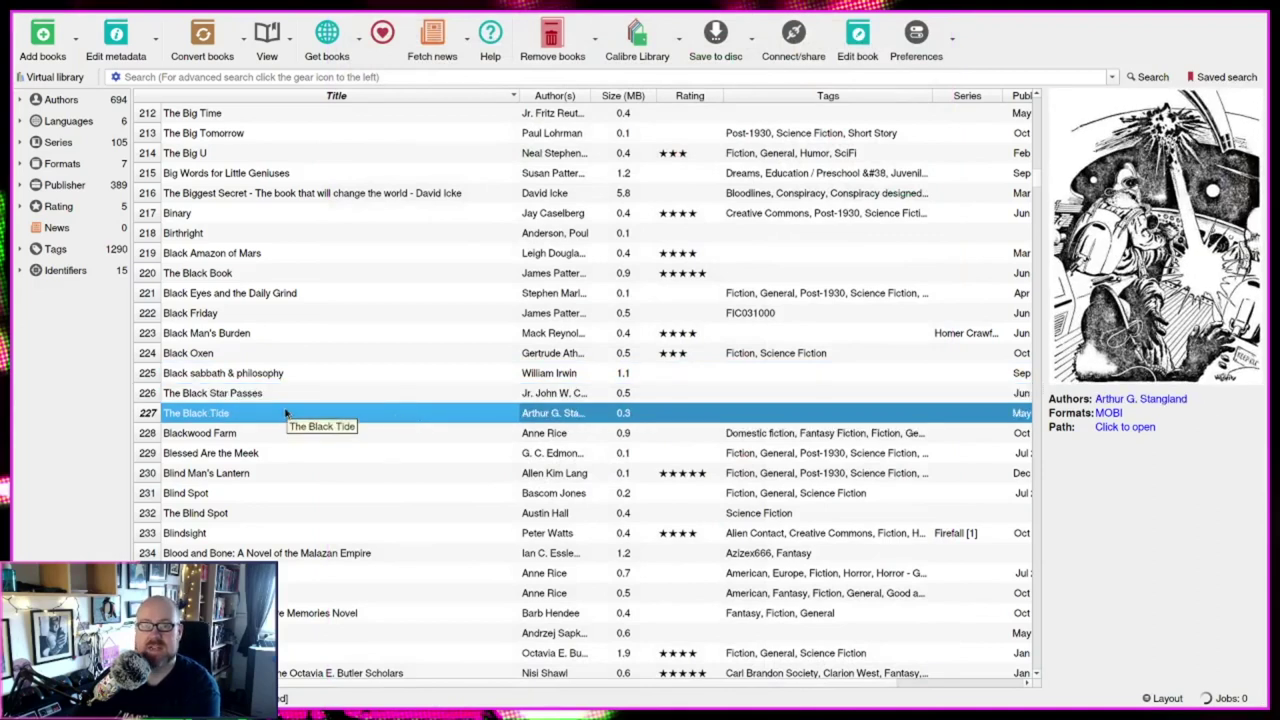
key("e")
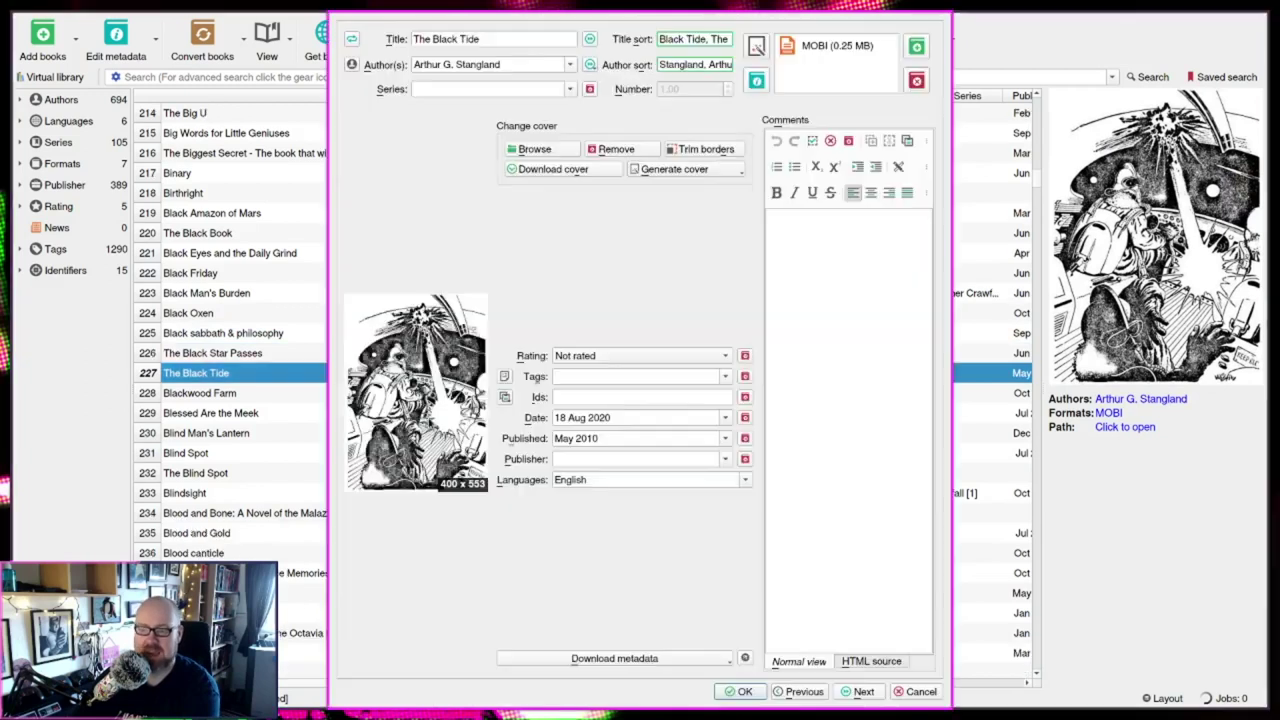
left_click(609, 660)
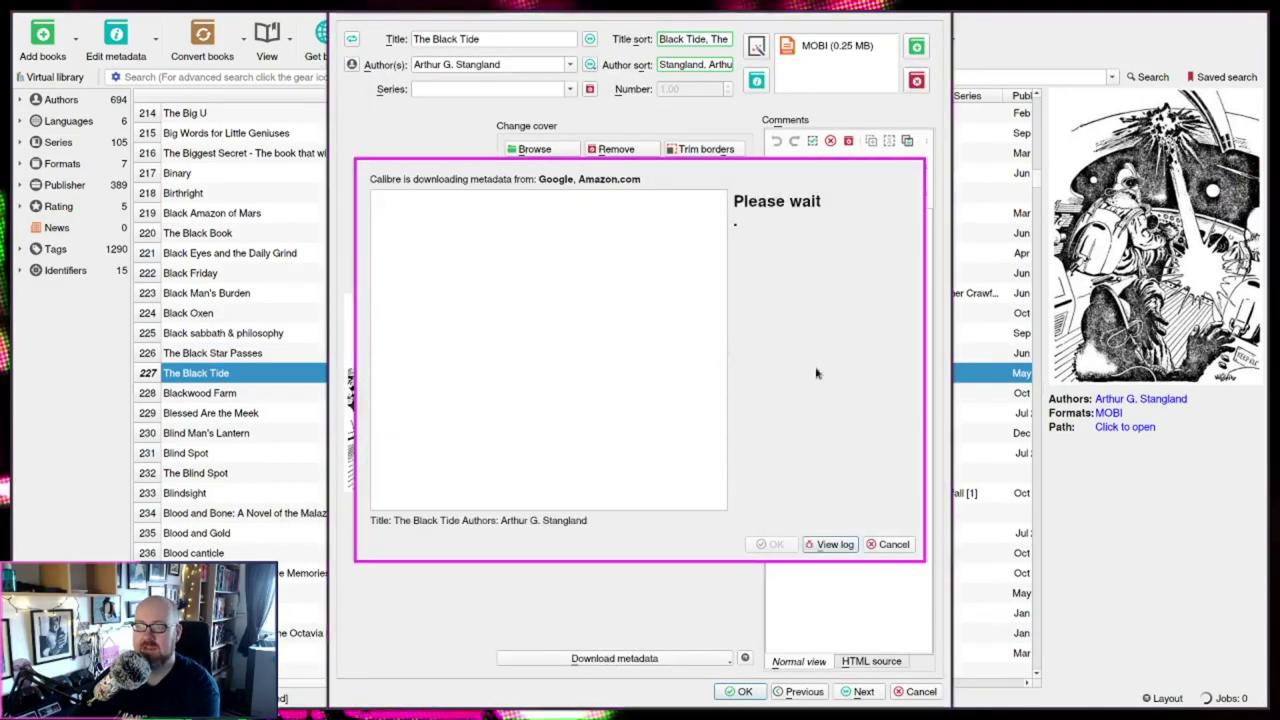
left_click_drag(726, 459, 449, 400)
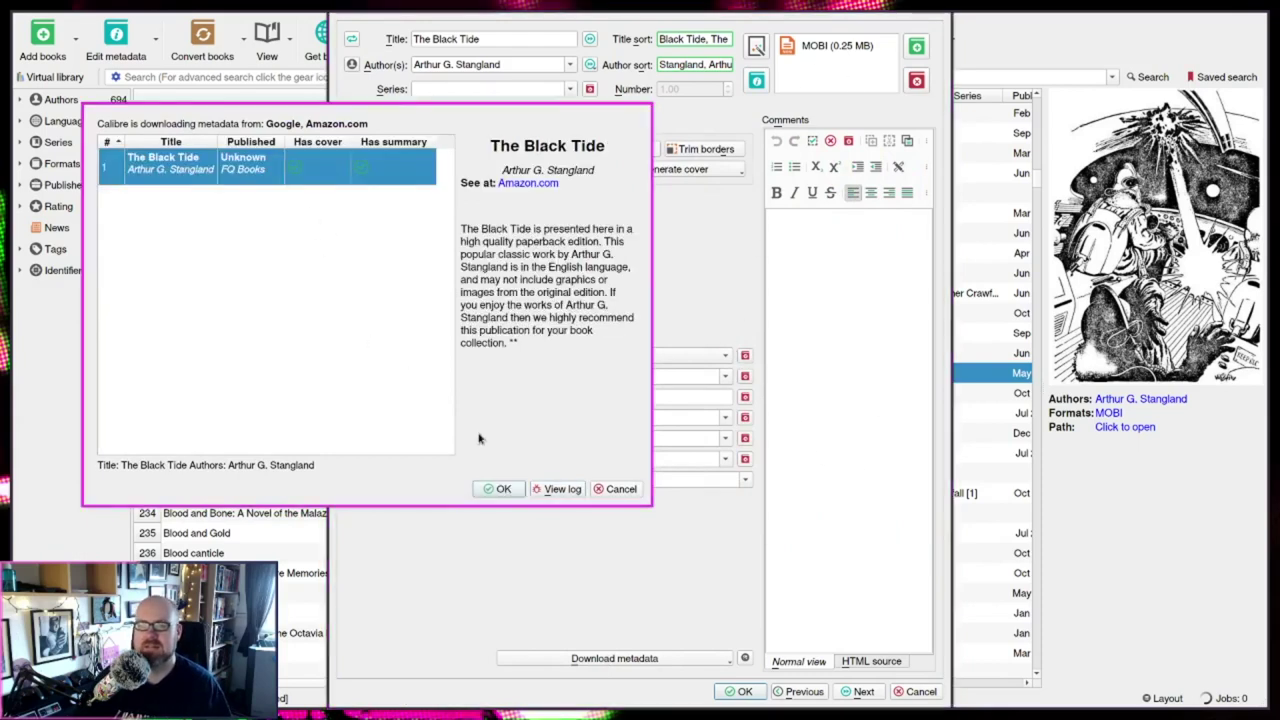
left_click(500, 490)
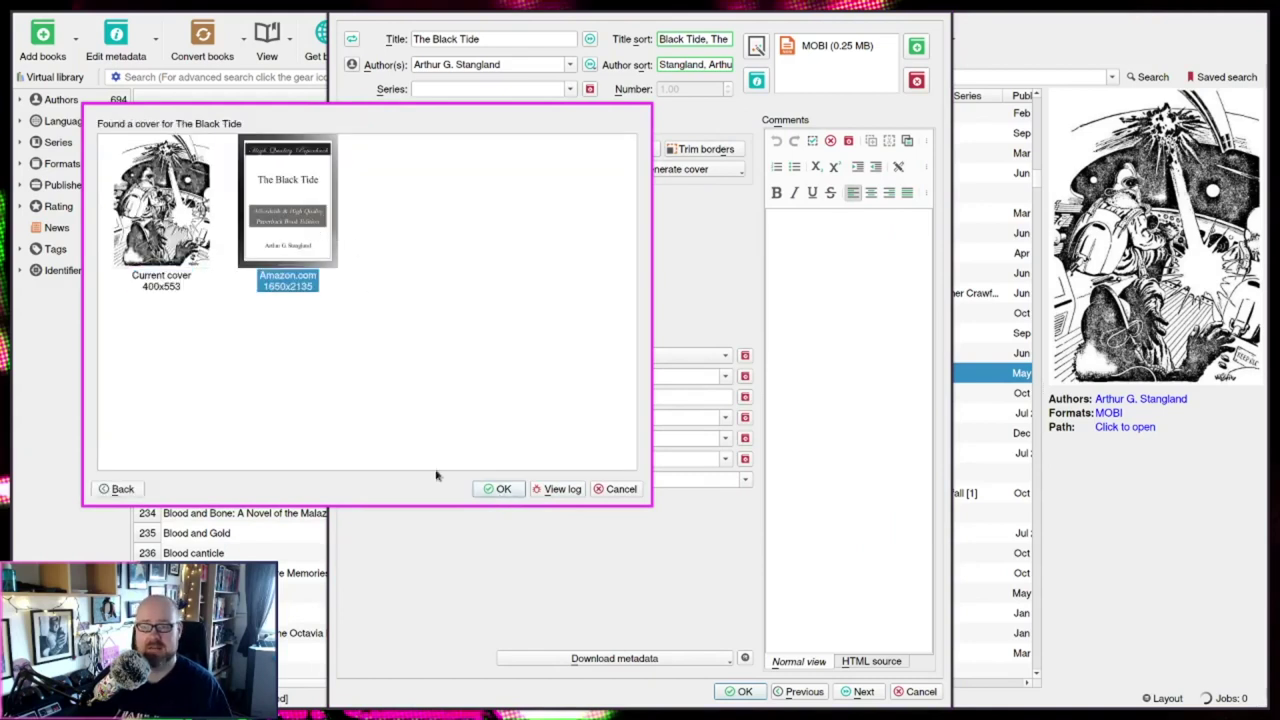
left_click(503, 489)
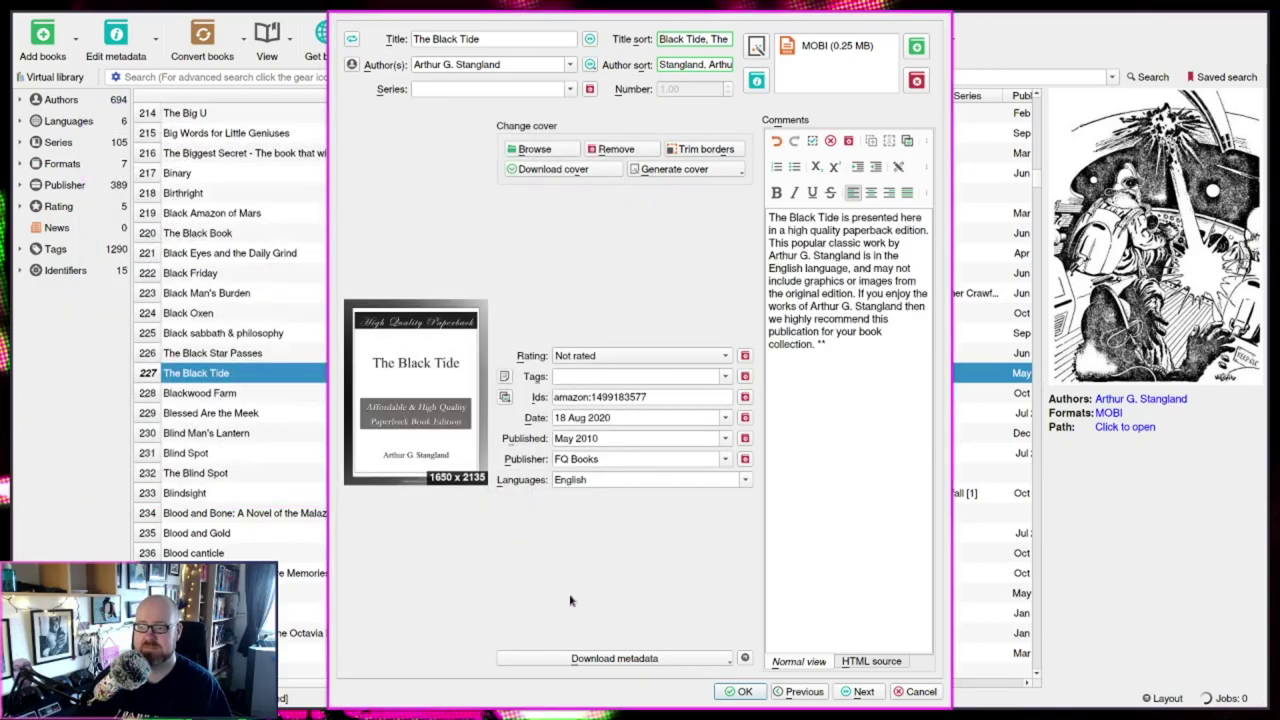
left_click(745, 691)
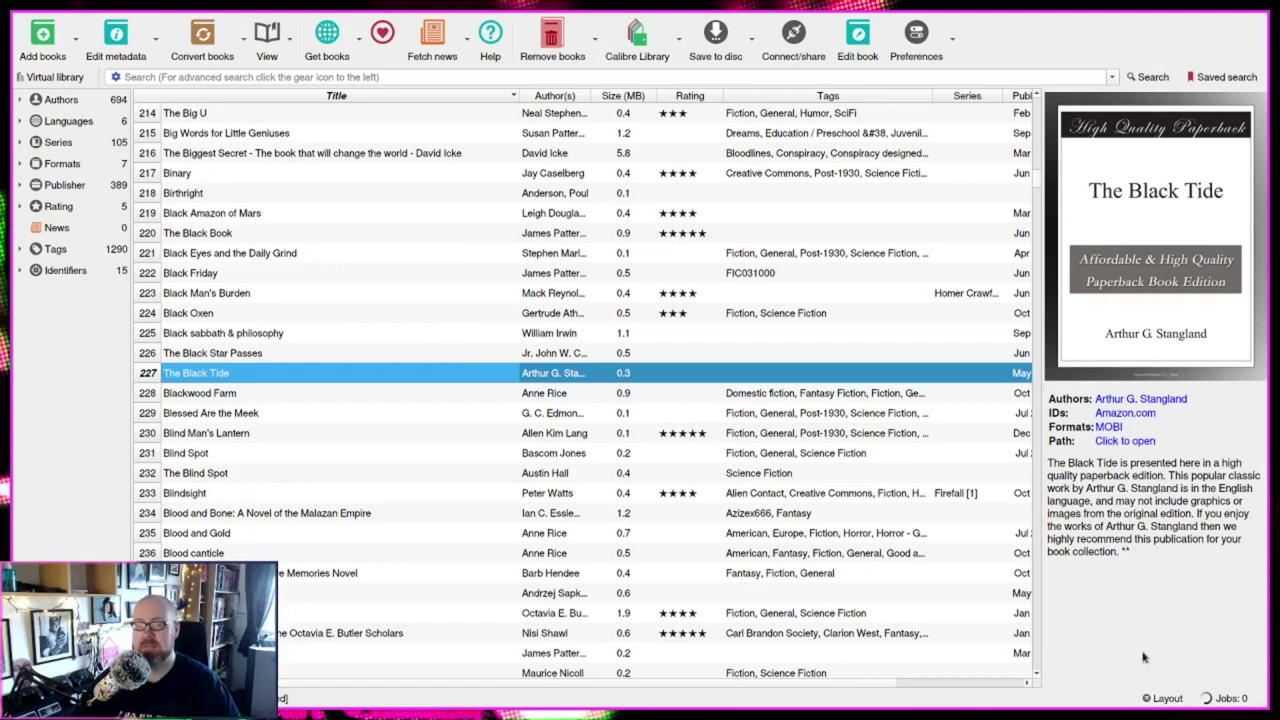
Show the library as a cover grid
left_click(1165, 698)
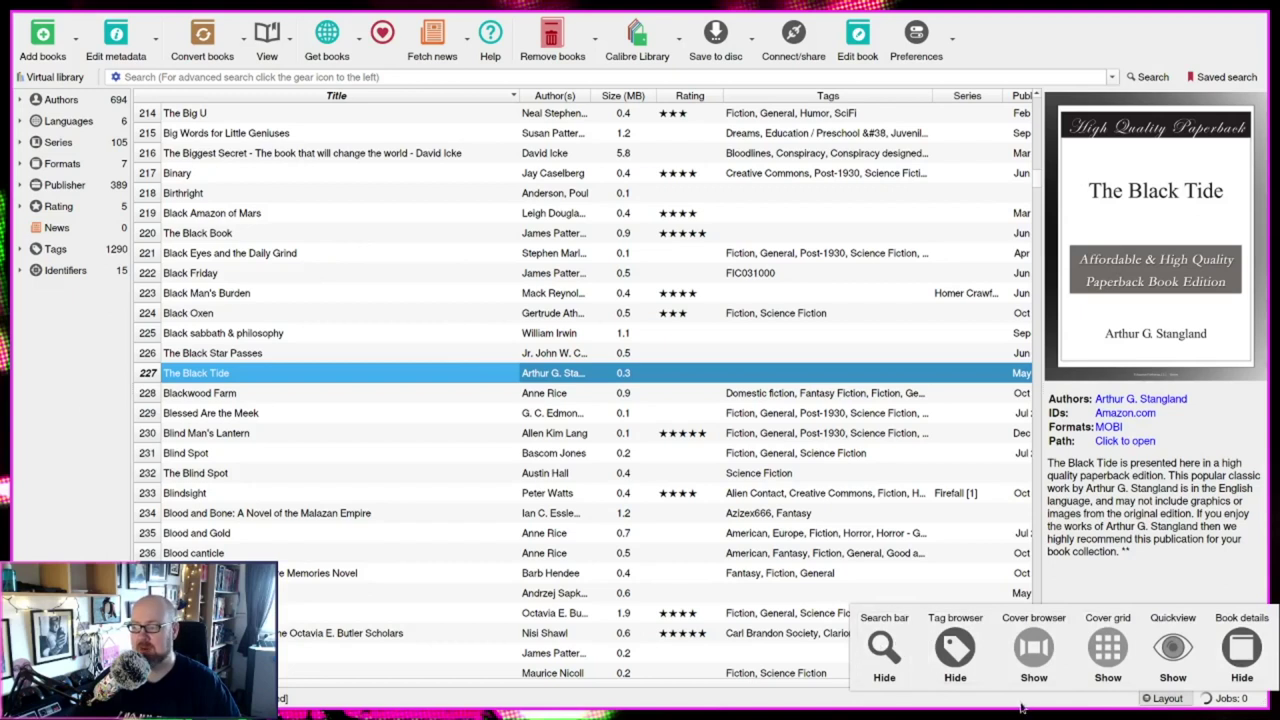
left_click(1100, 655)
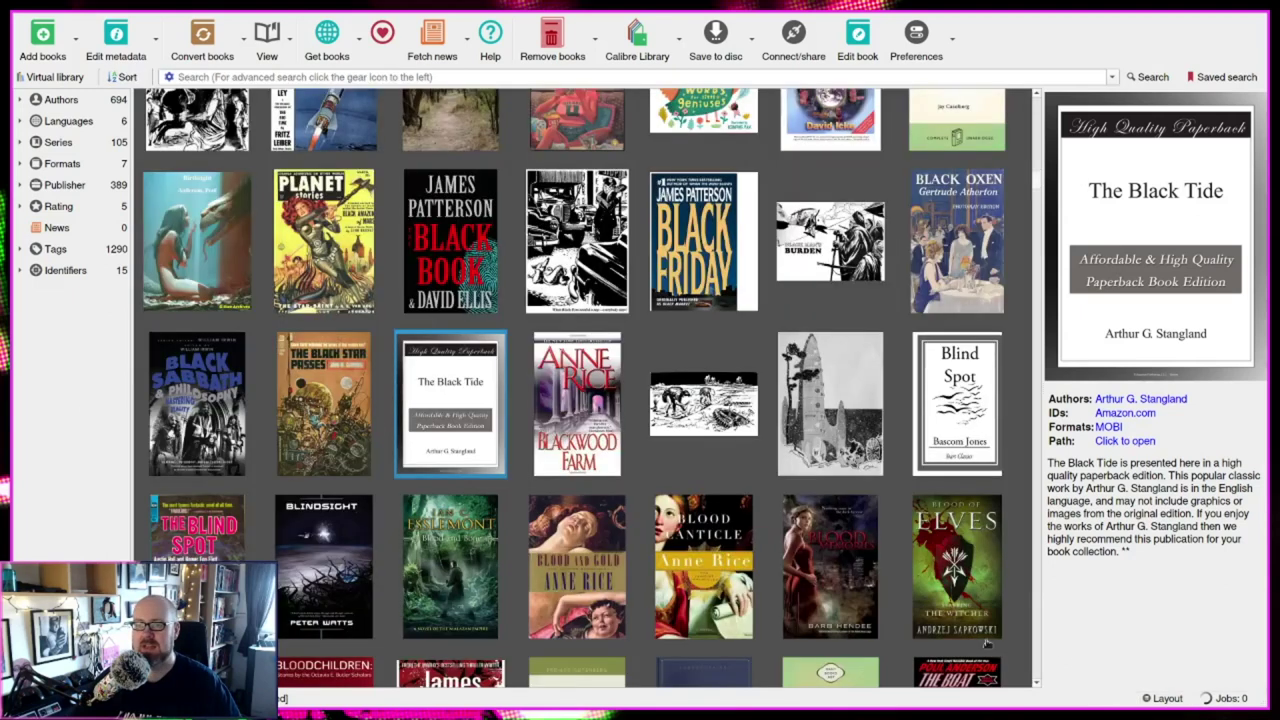
Replace the cover of Beyond the Thunder with the downloaded Amazon.com 1650x2135 cover and save the metadata
scroll(588, 285, "up", 1)
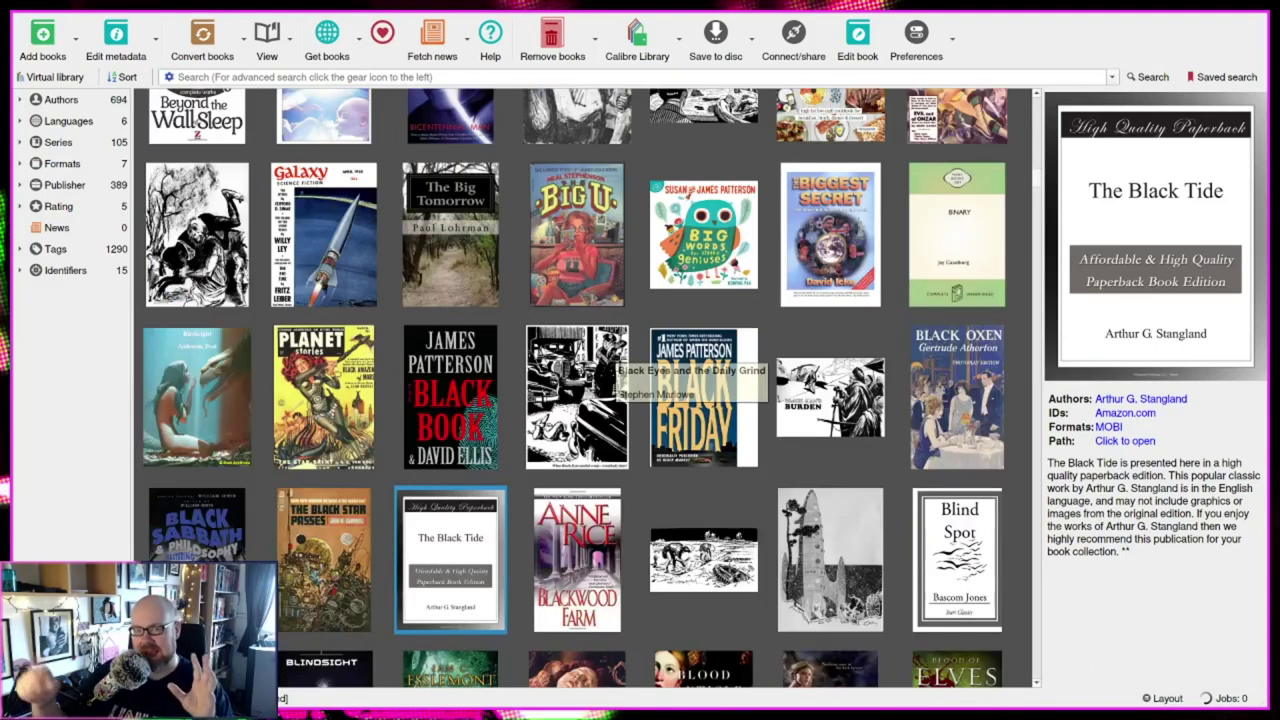
scroll(752, 305, "up", 2)
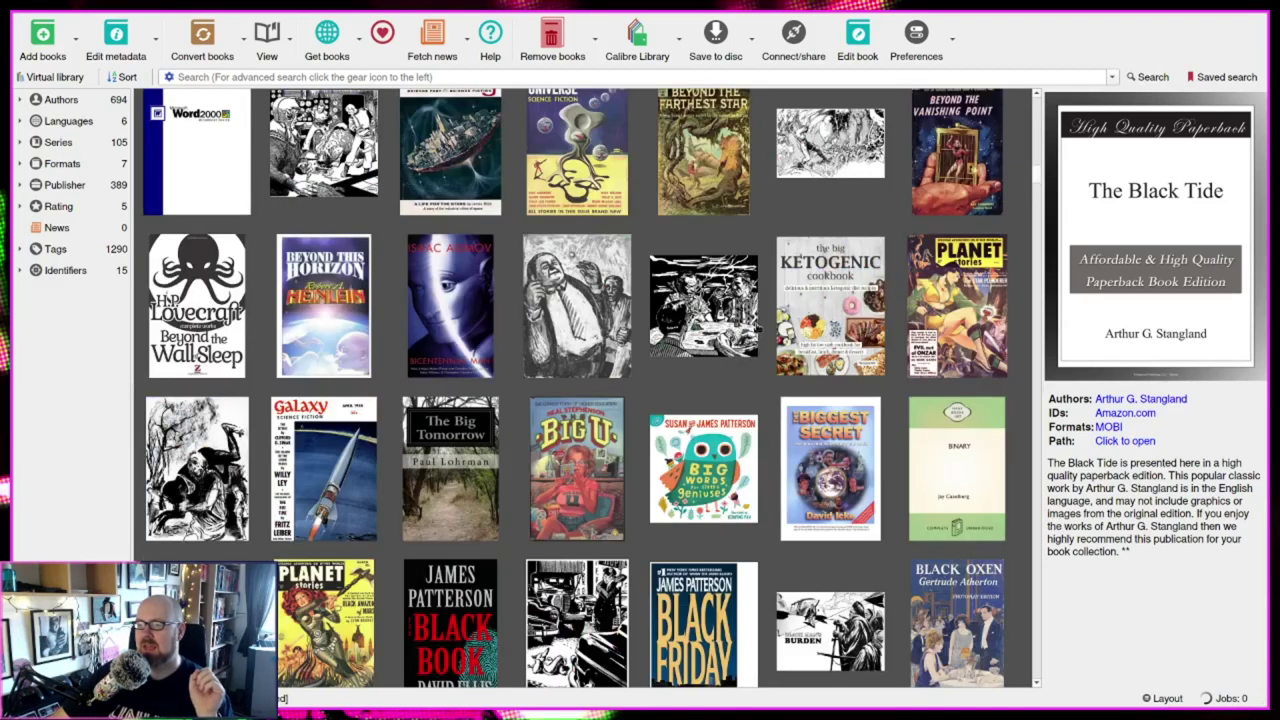
scroll(651, 318, "up", 2)
left_click(818, 290)
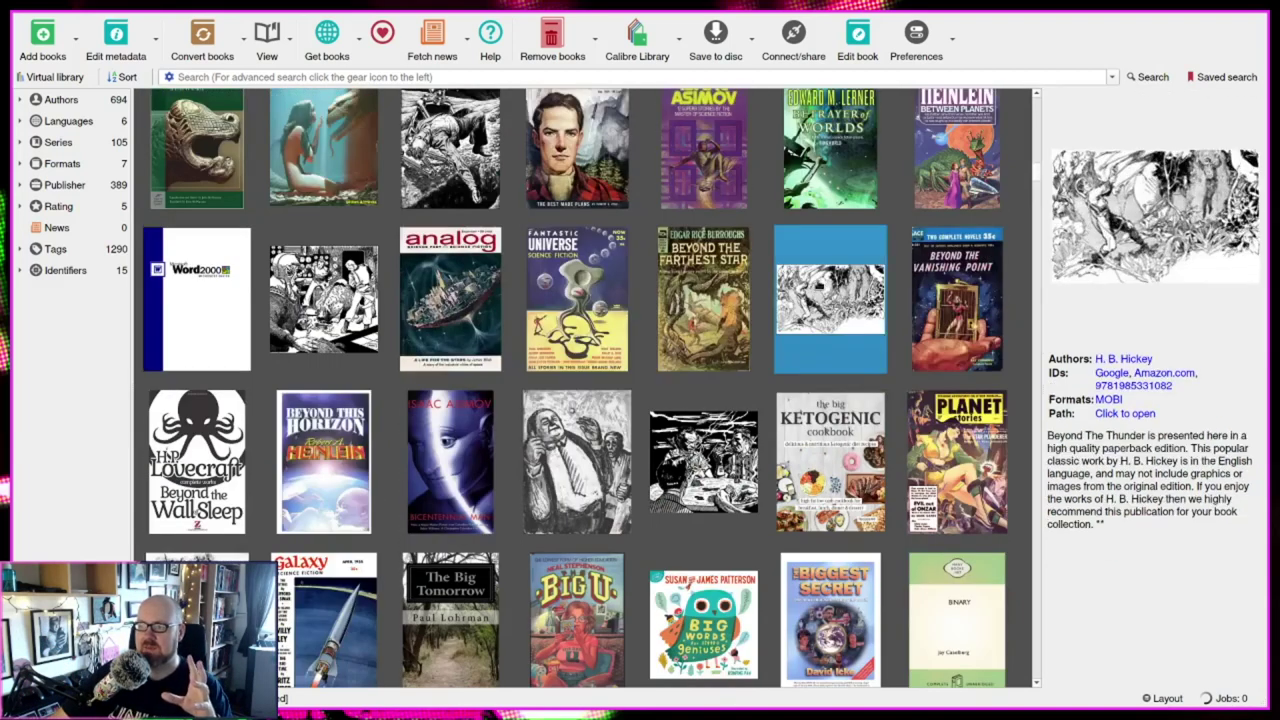
key("e")
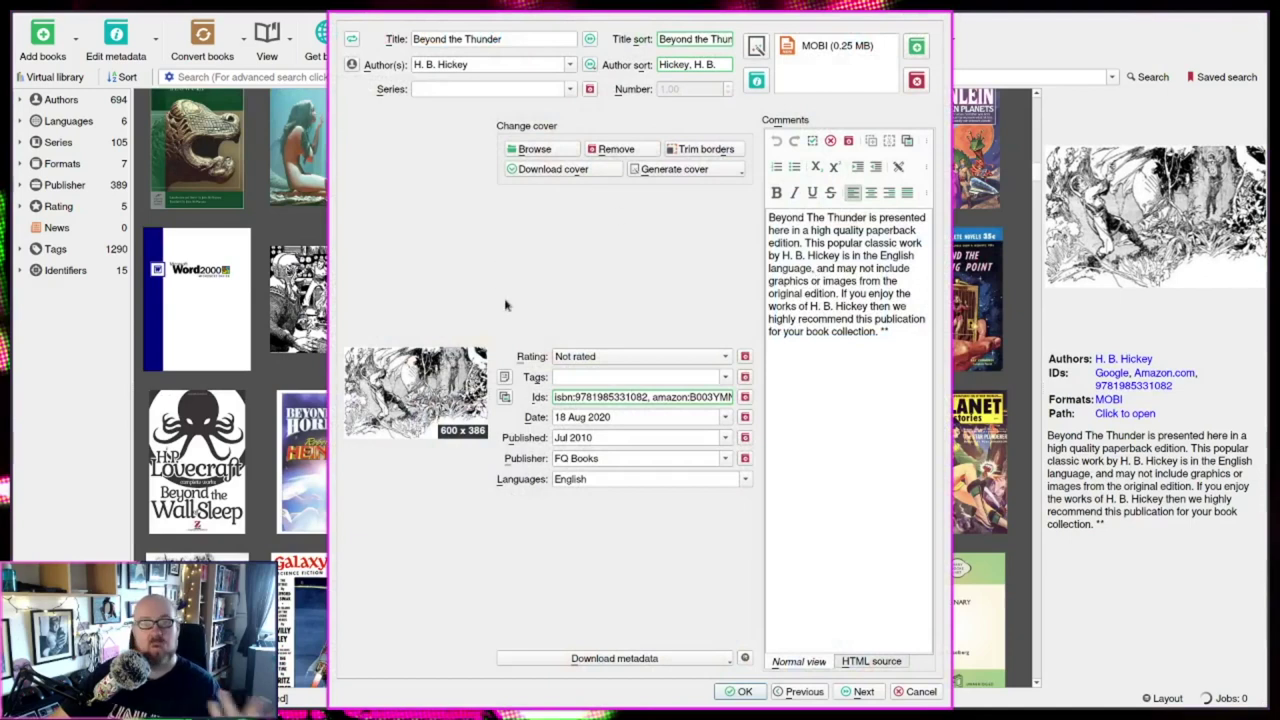
left_click(553, 168)
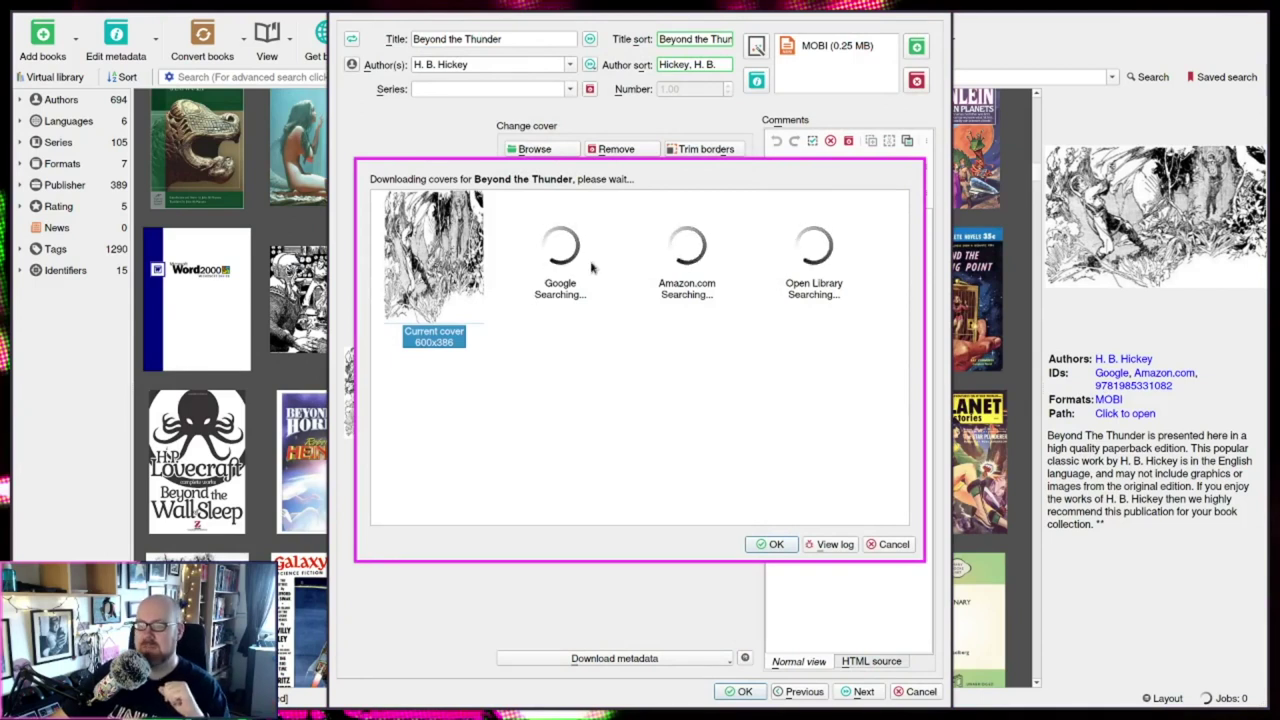
left_click(536, 275)
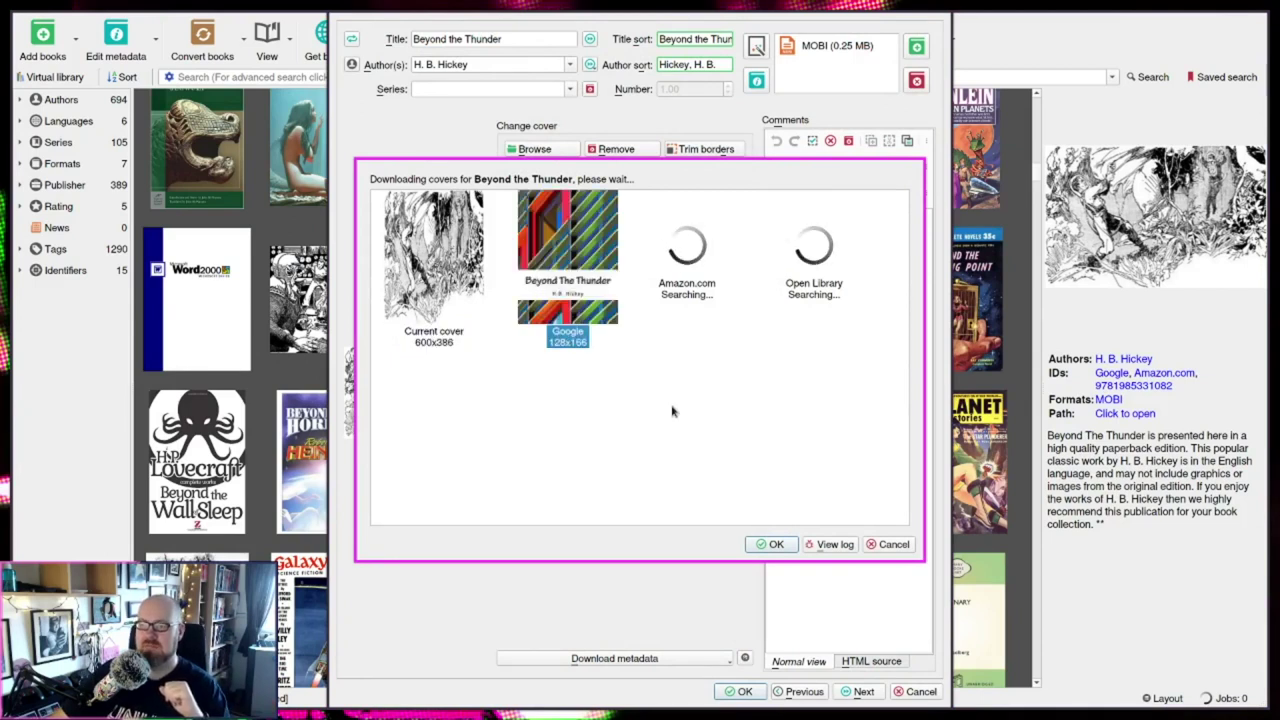
left_click(562, 294)
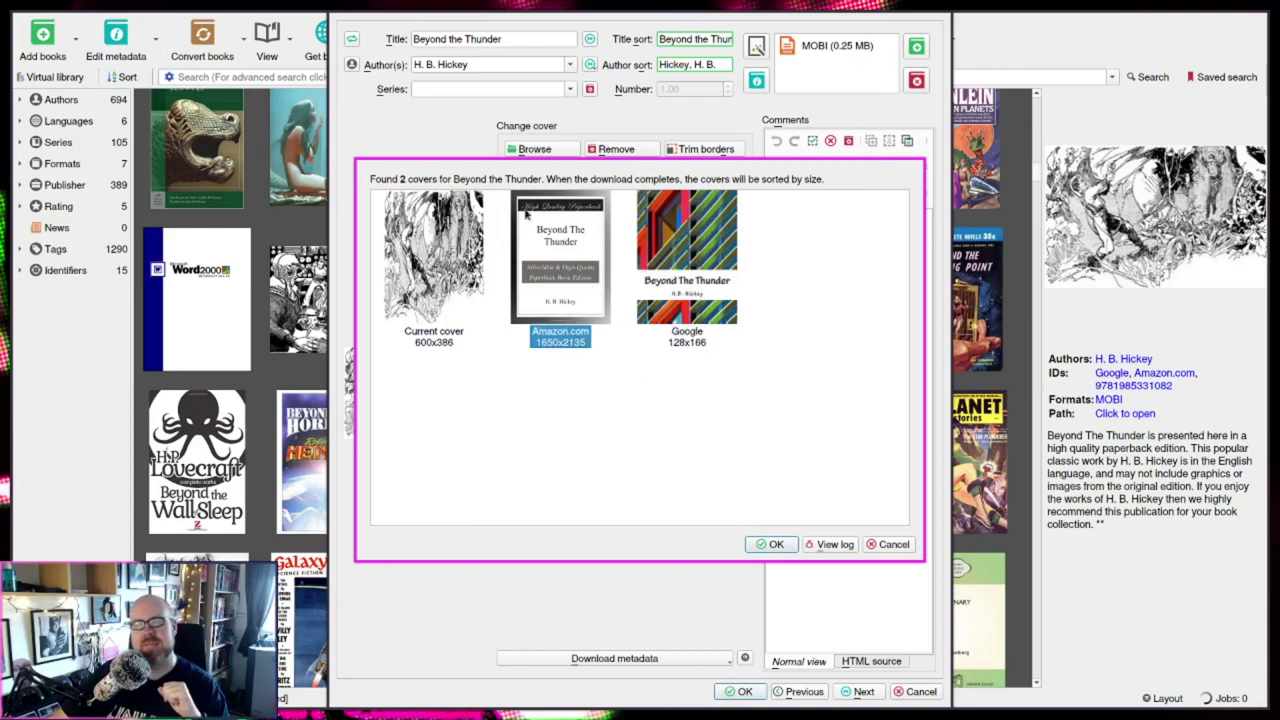
left_click(766, 544)
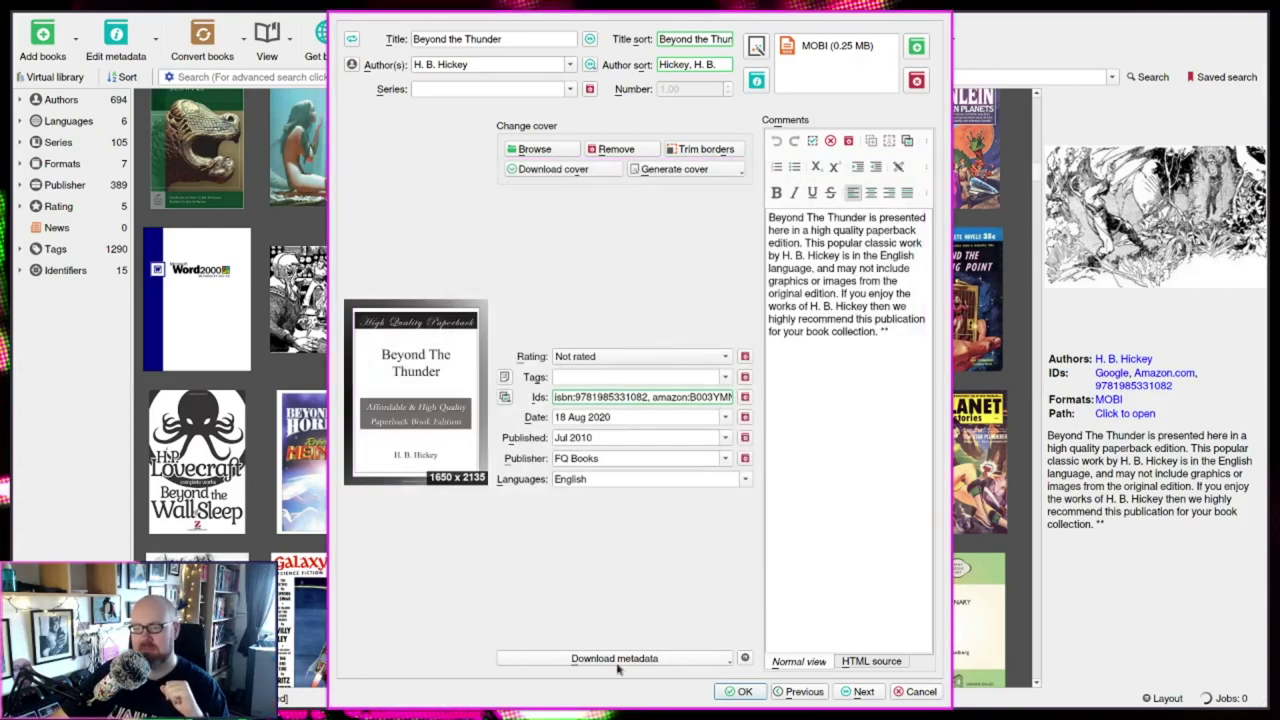
left_click(740, 691)
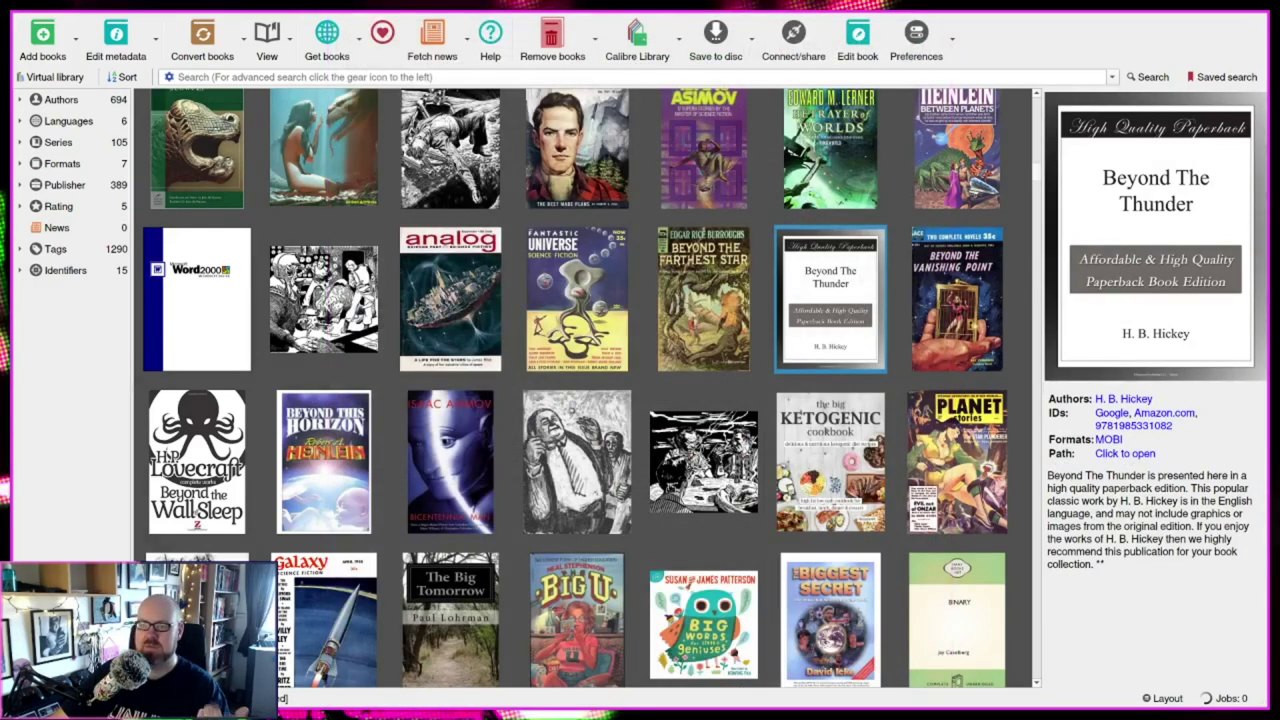
Download only the cover for The Big Bounce in the cover grid and apply it to the library
left_click(608, 466)
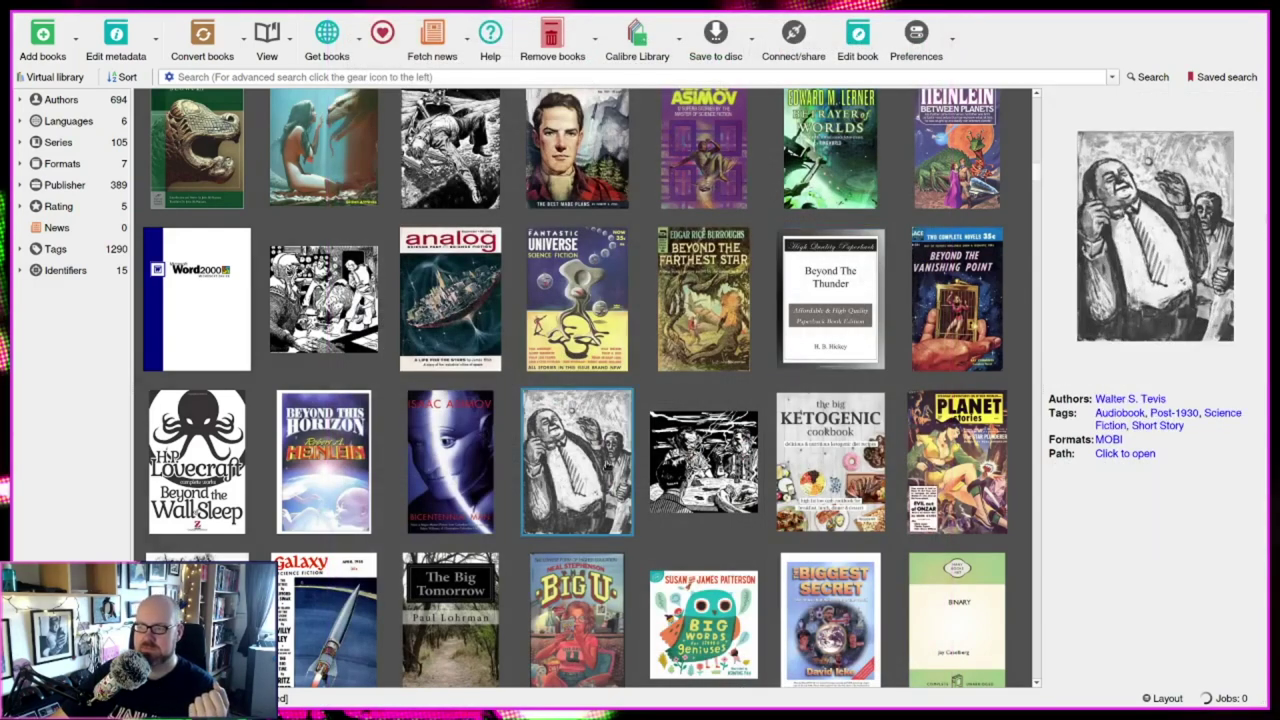
right_click(581, 456)
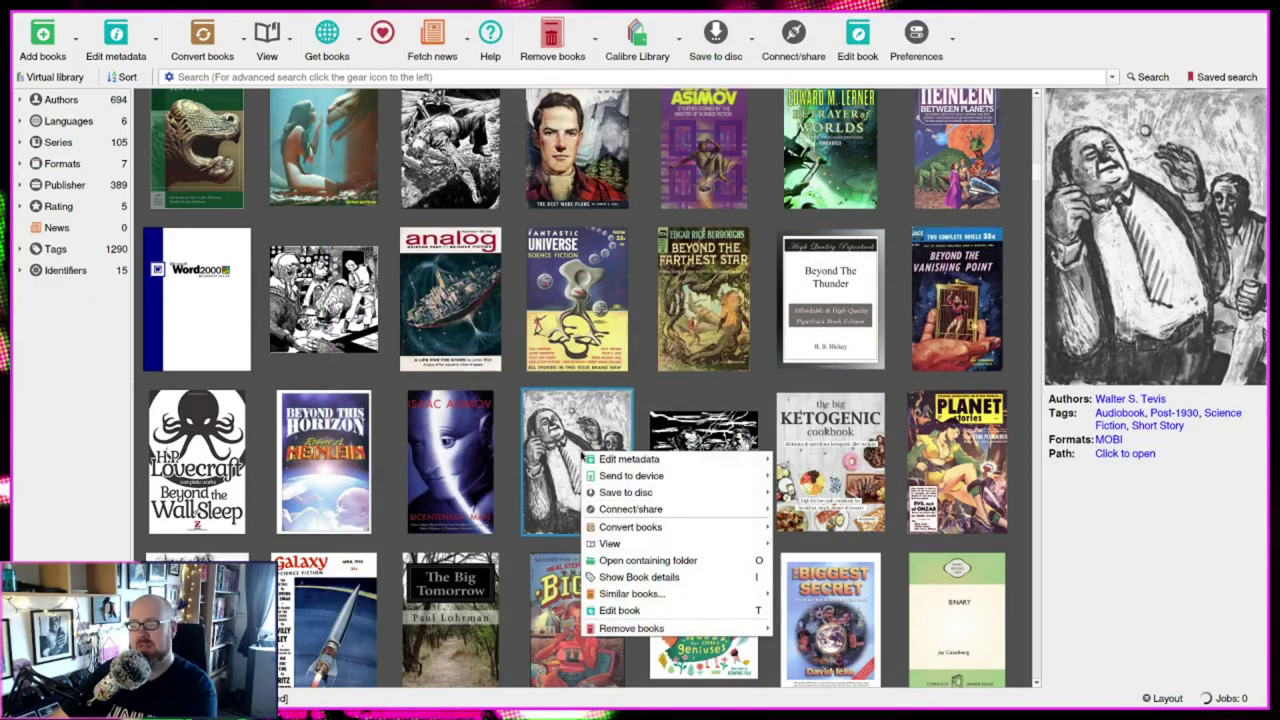
mouse_move(680, 459)
left_click(860, 494)
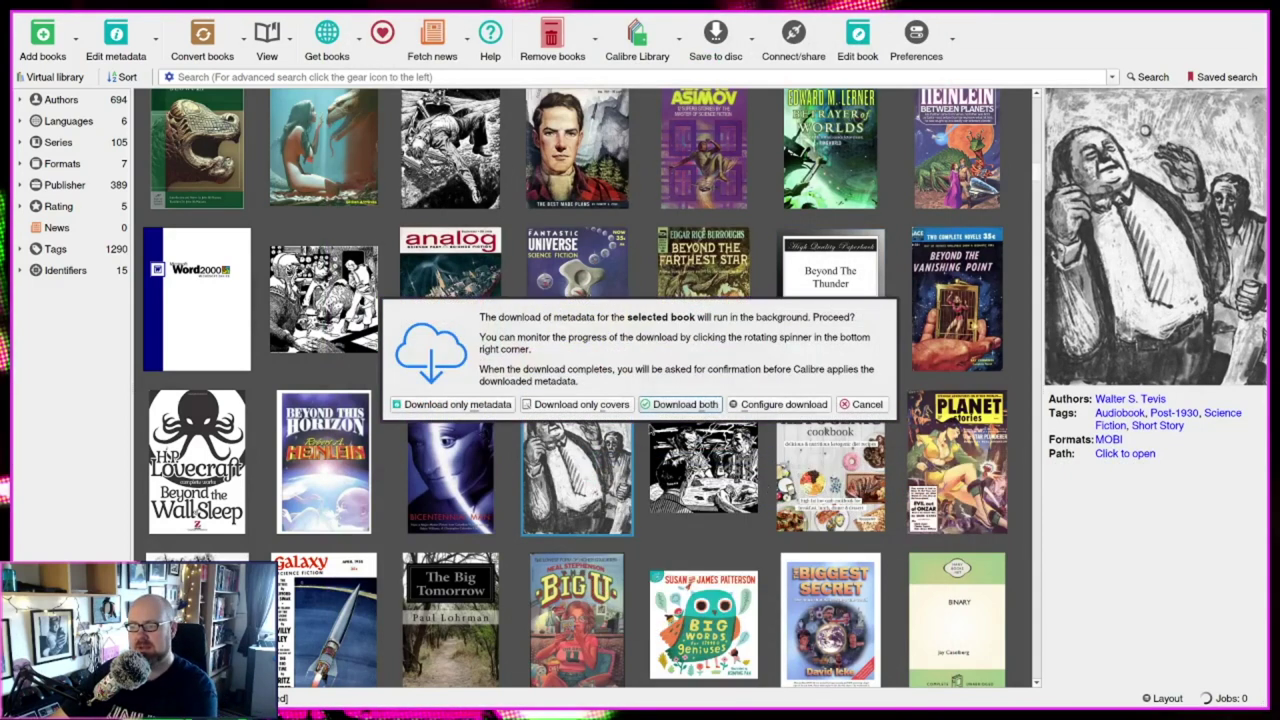
left_click(544, 405)
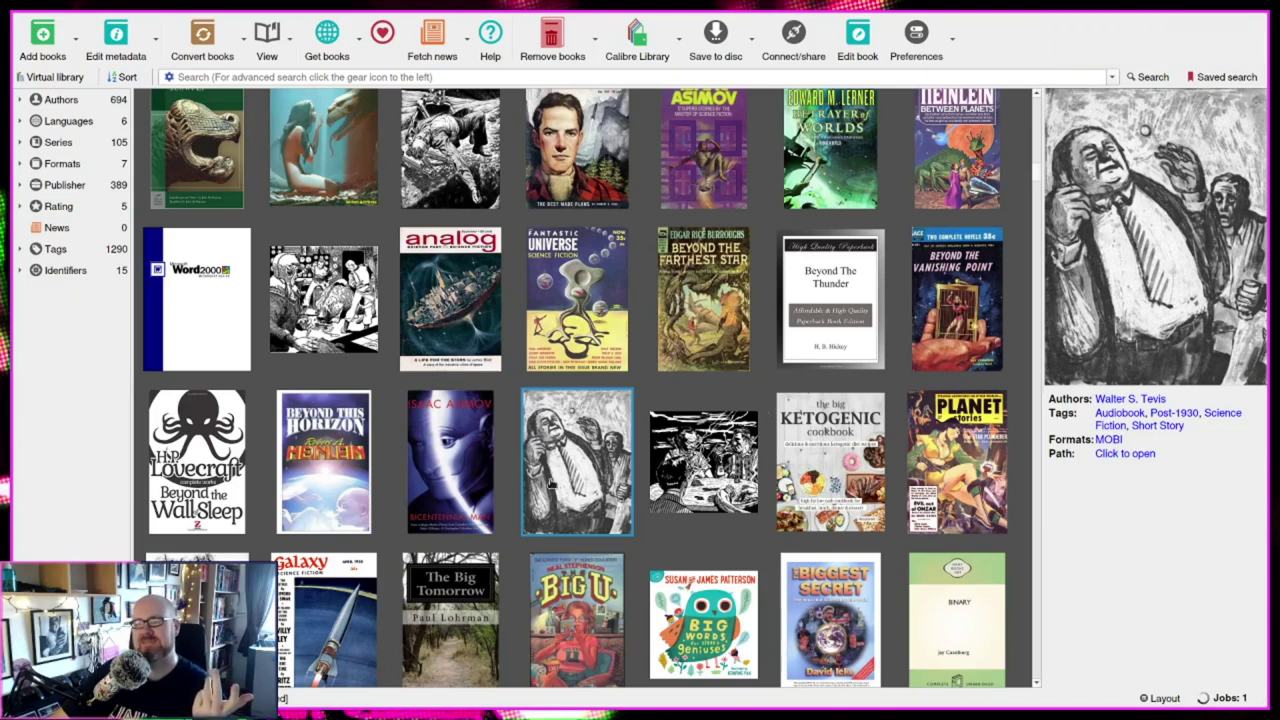
left_click(975, 675)
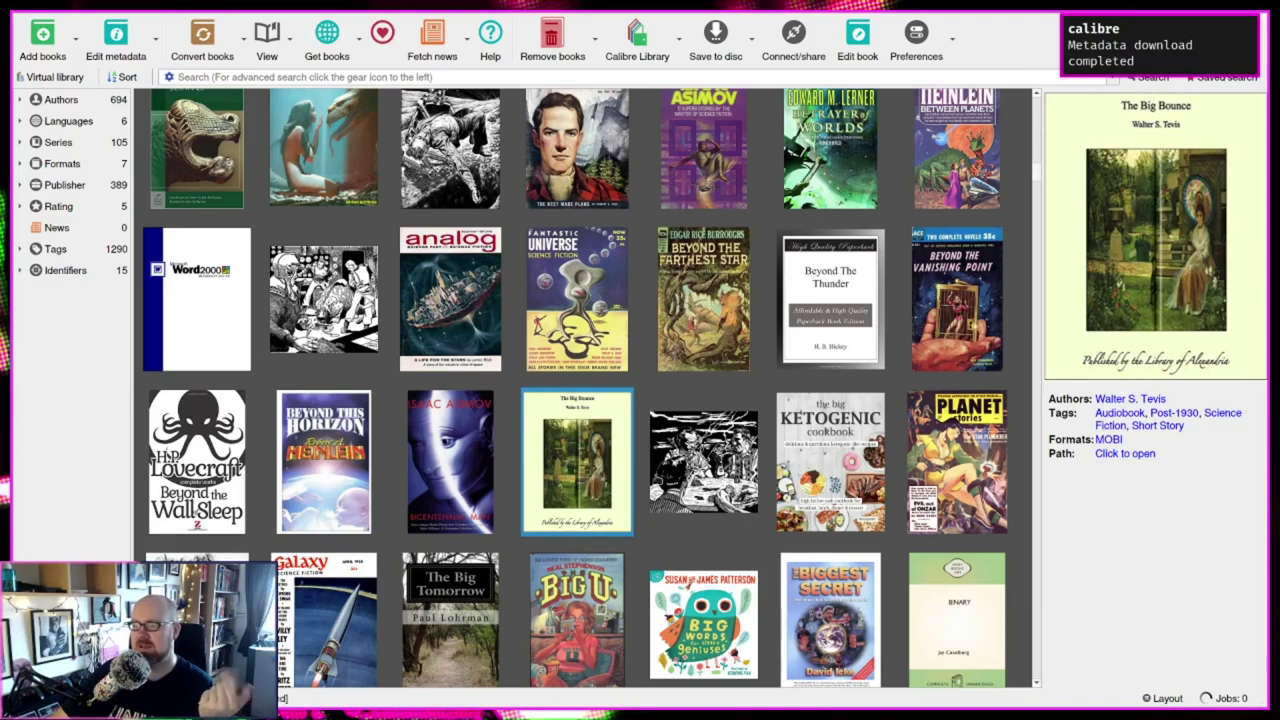
Download only the cover for The Big Fix and apply it to the library
left_click(703, 462)
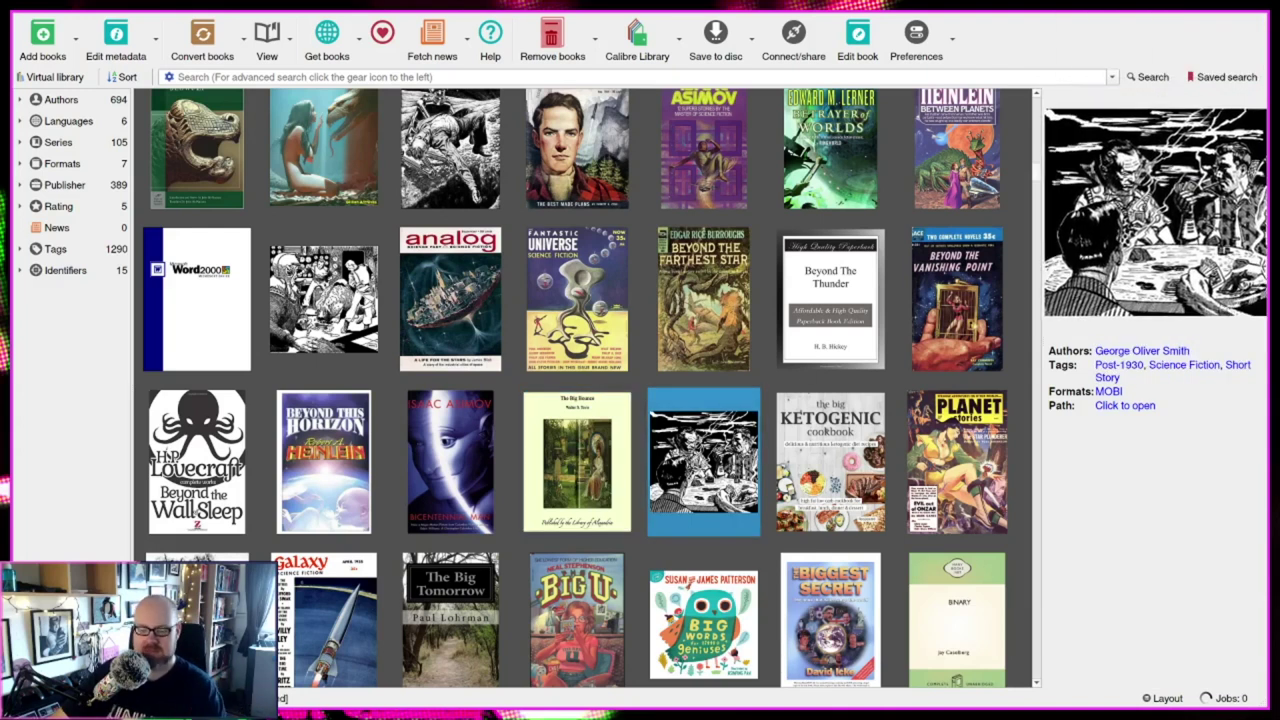
key("ctrl+d")
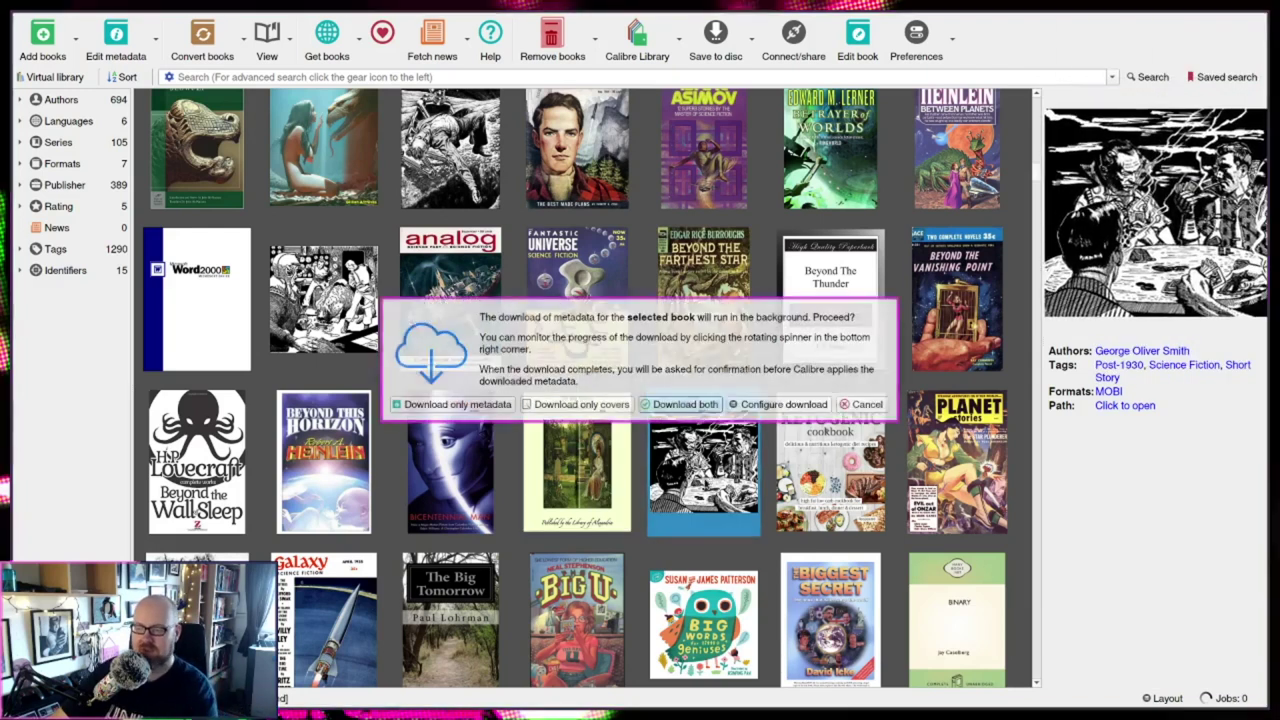
left_click(614, 406)
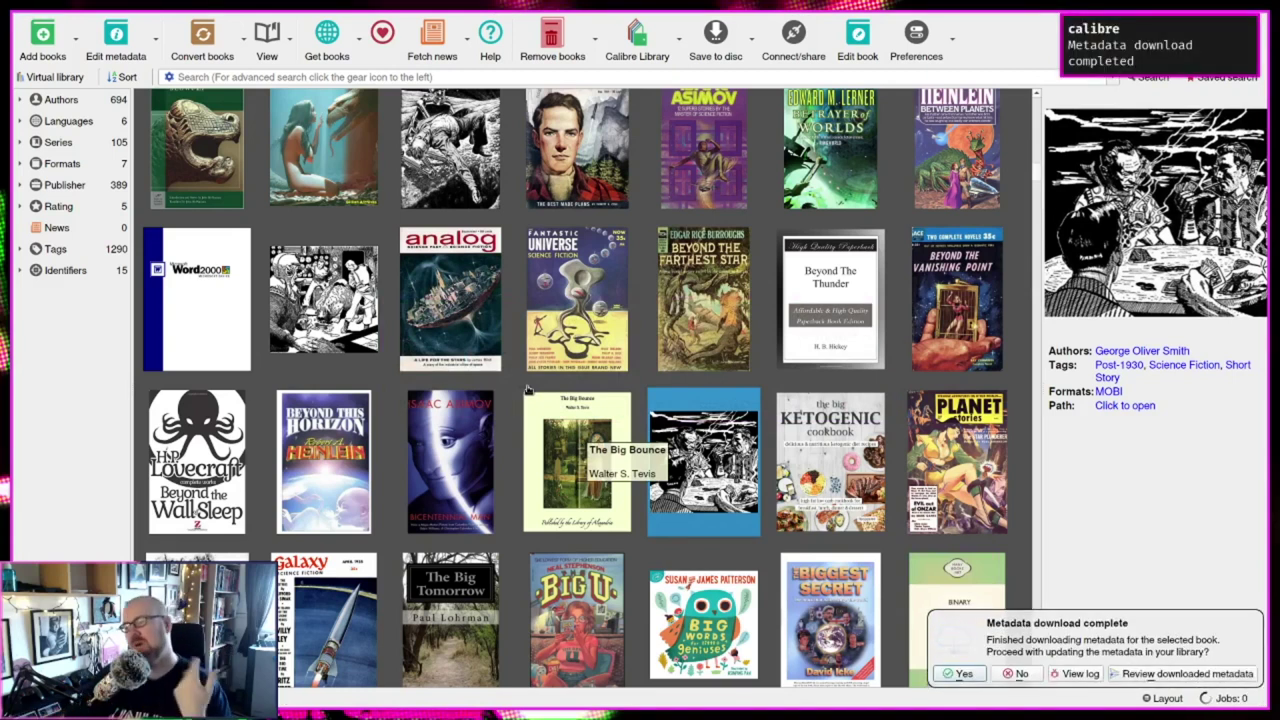
left_click(974, 674)
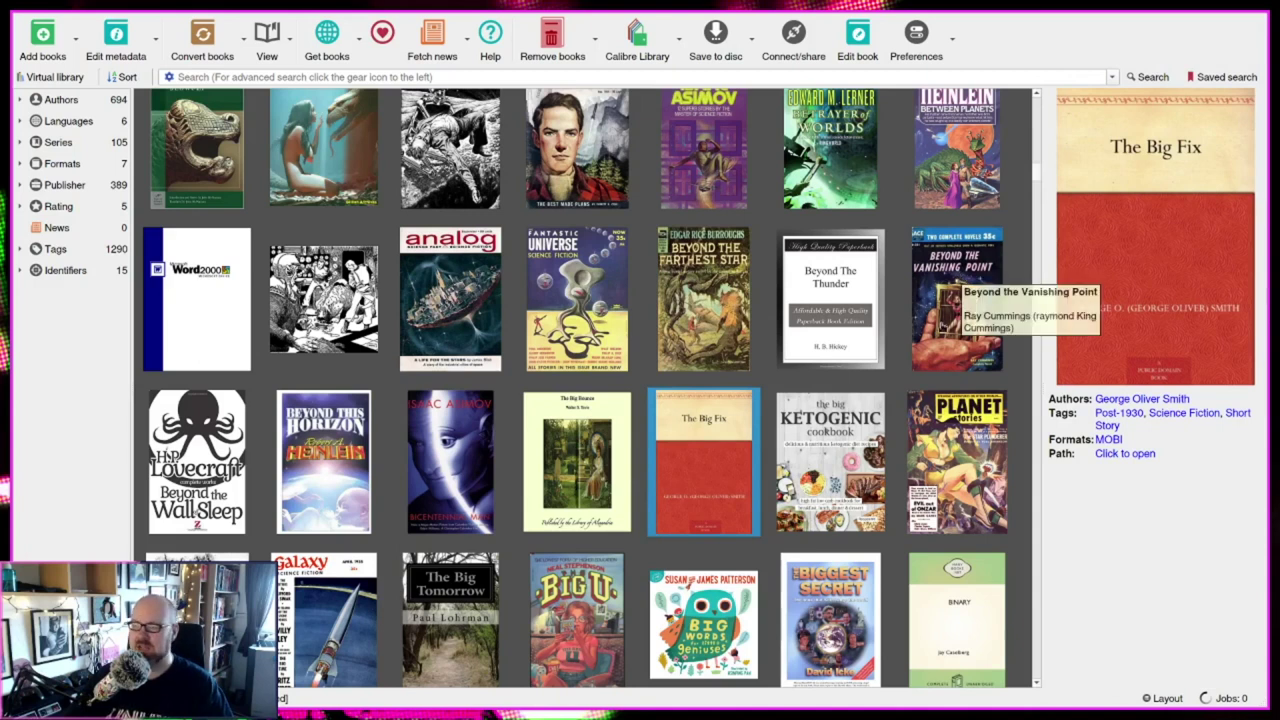
Download only the cover for Beyond Lies the Wub and apply it to the library
left_click(946, 322)
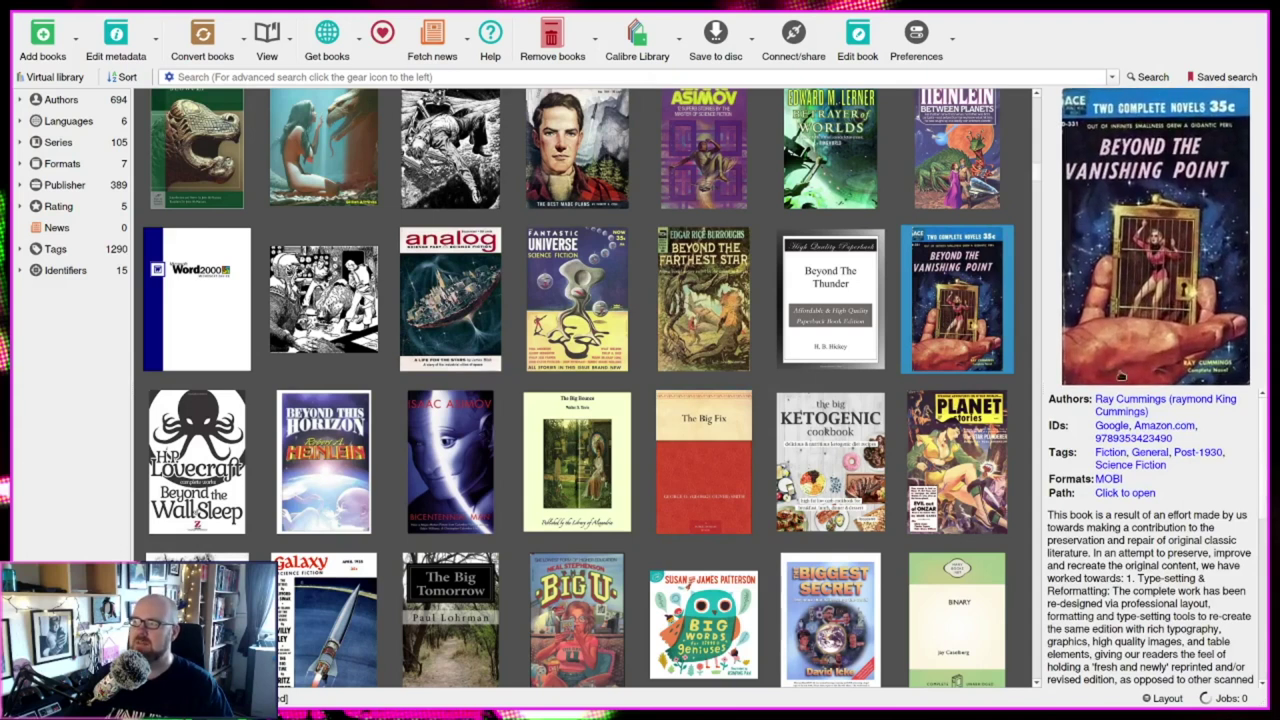
left_click(354, 296)
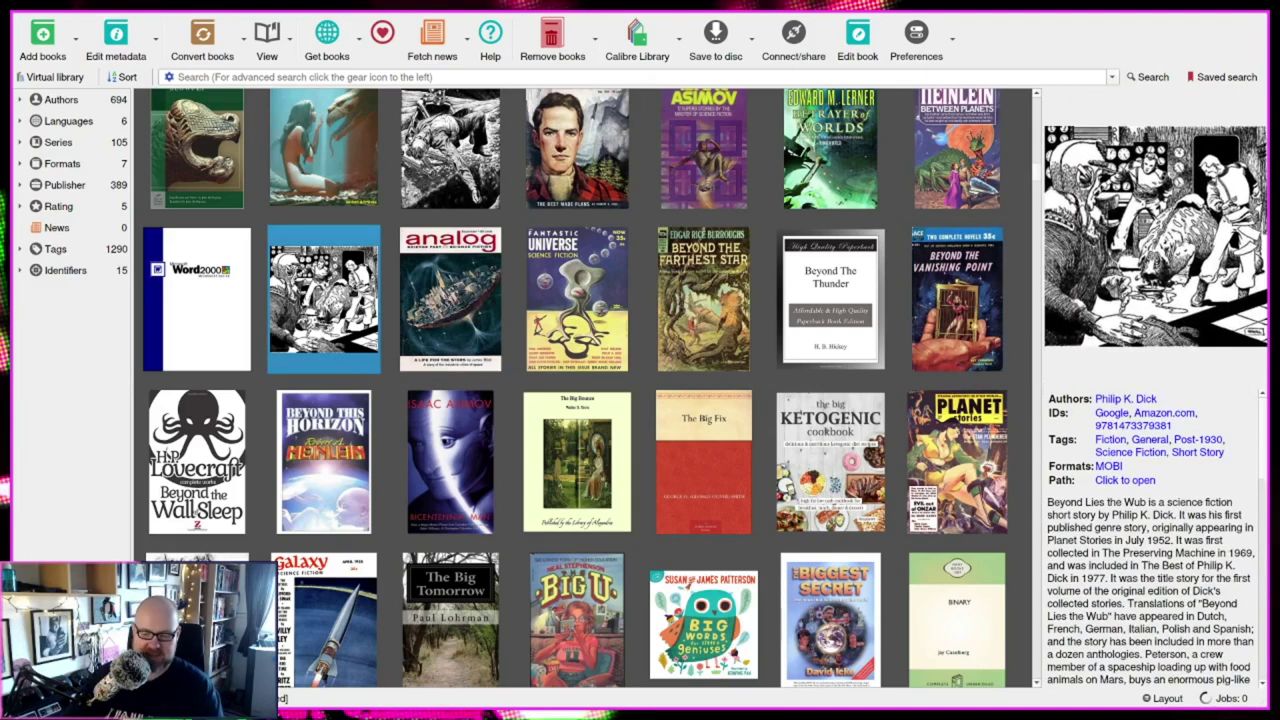
key("ctrl+d")
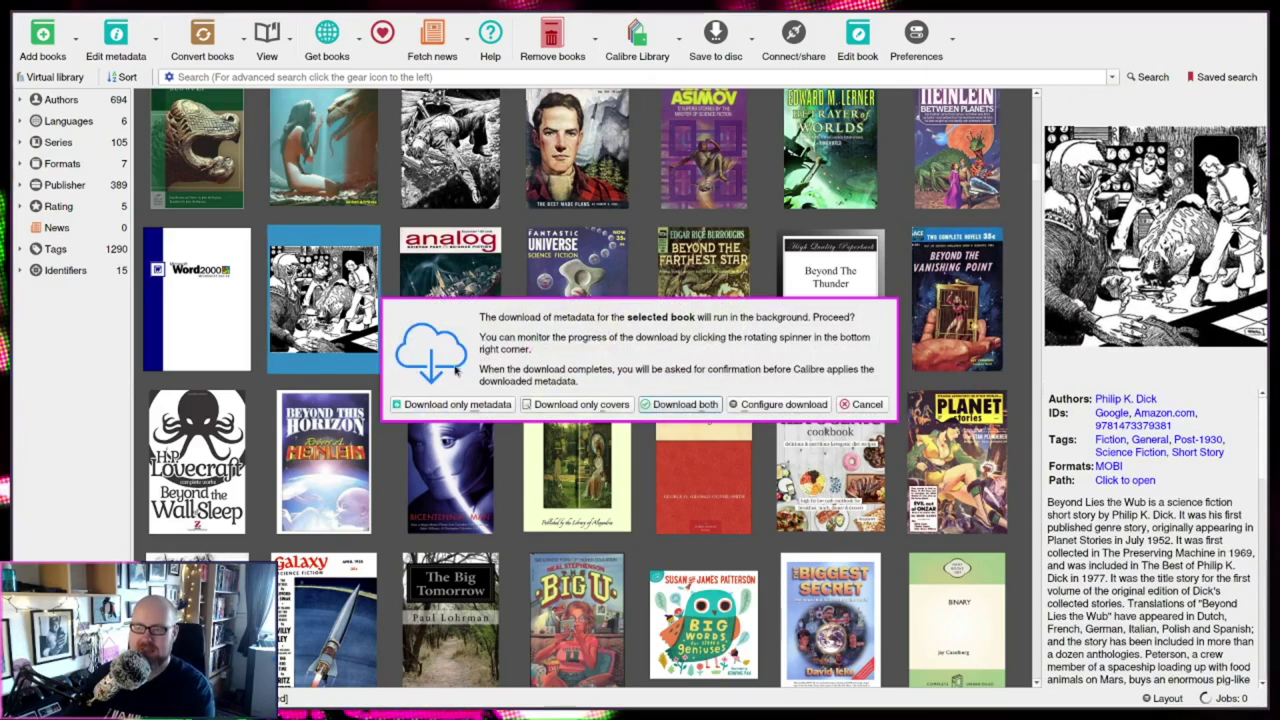
left_click(571, 406)
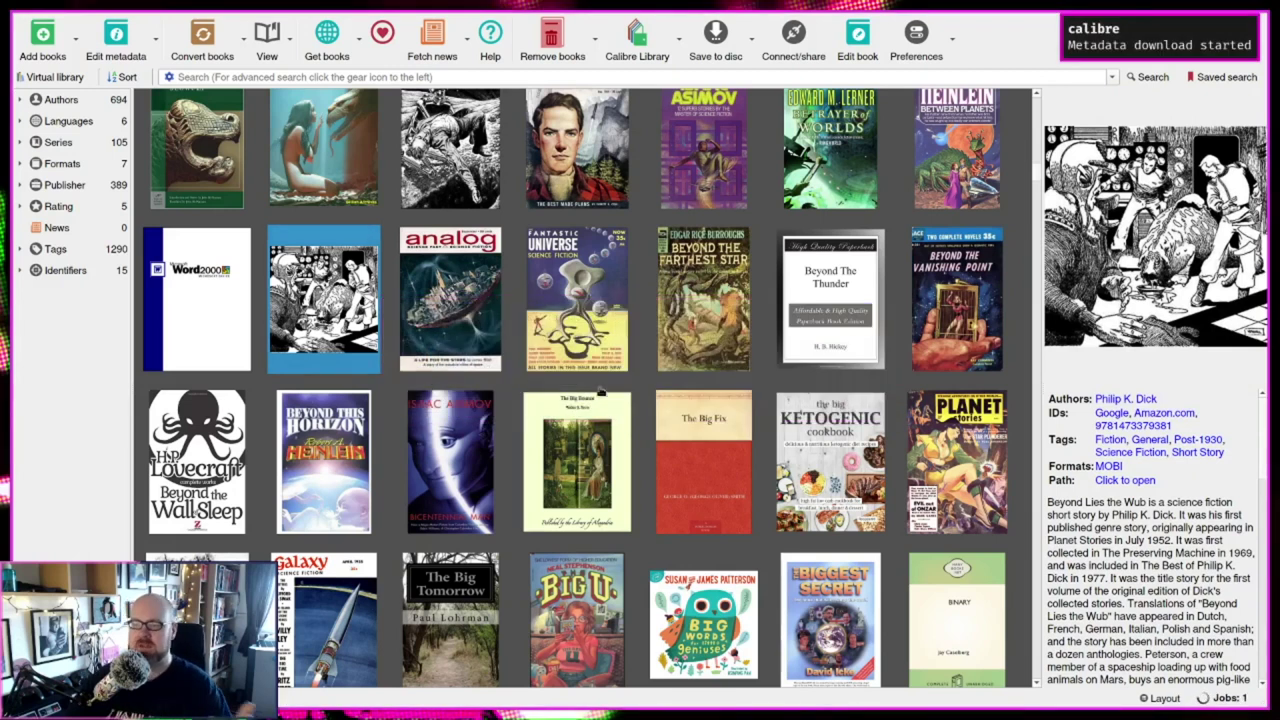
scroll(690, 442, "up", 2)
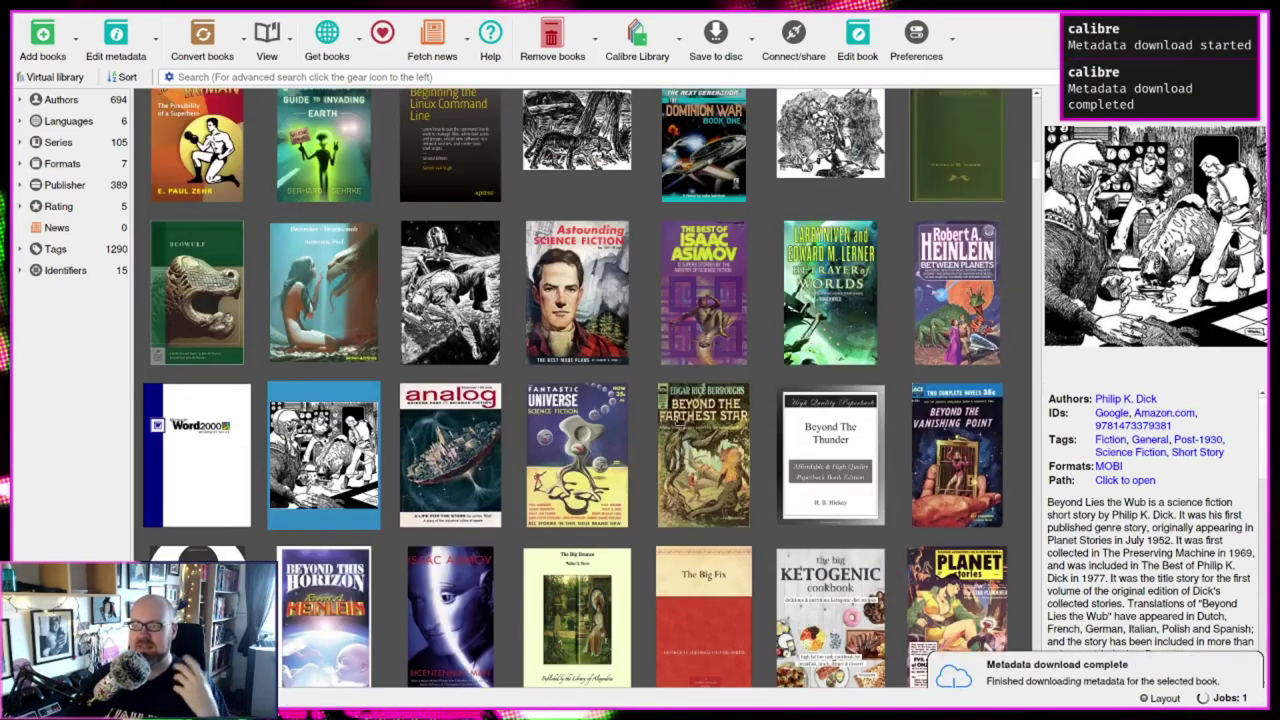
left_click(960, 674)
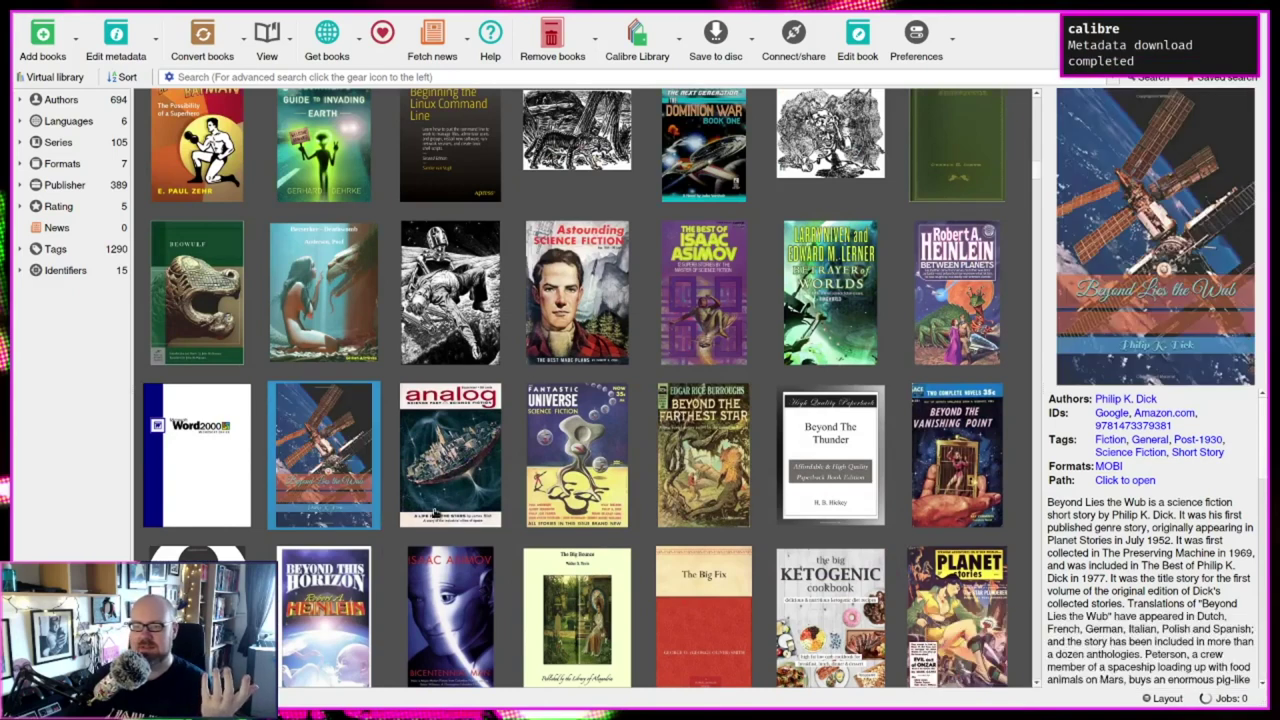
Find Blind Man's Lantern further down the cover grid, download a new cover for it and apply the update
scroll(464, 509, "down", 6)
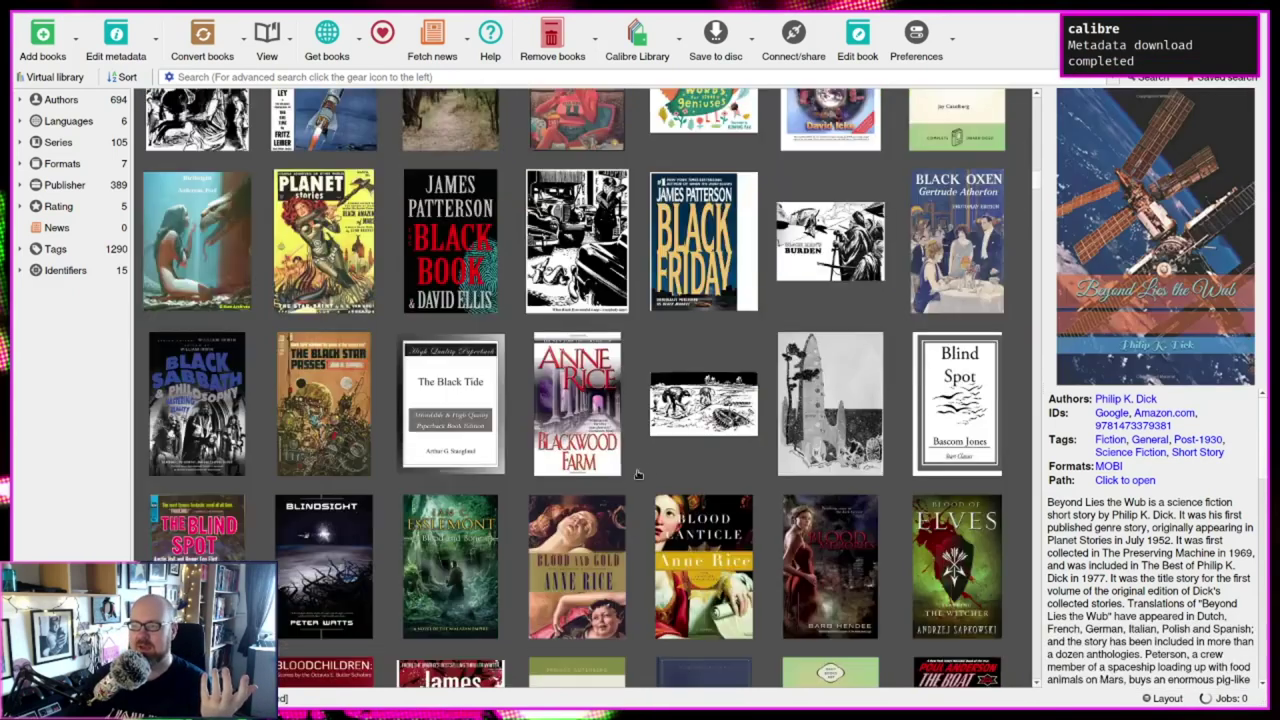
left_click(708, 298)
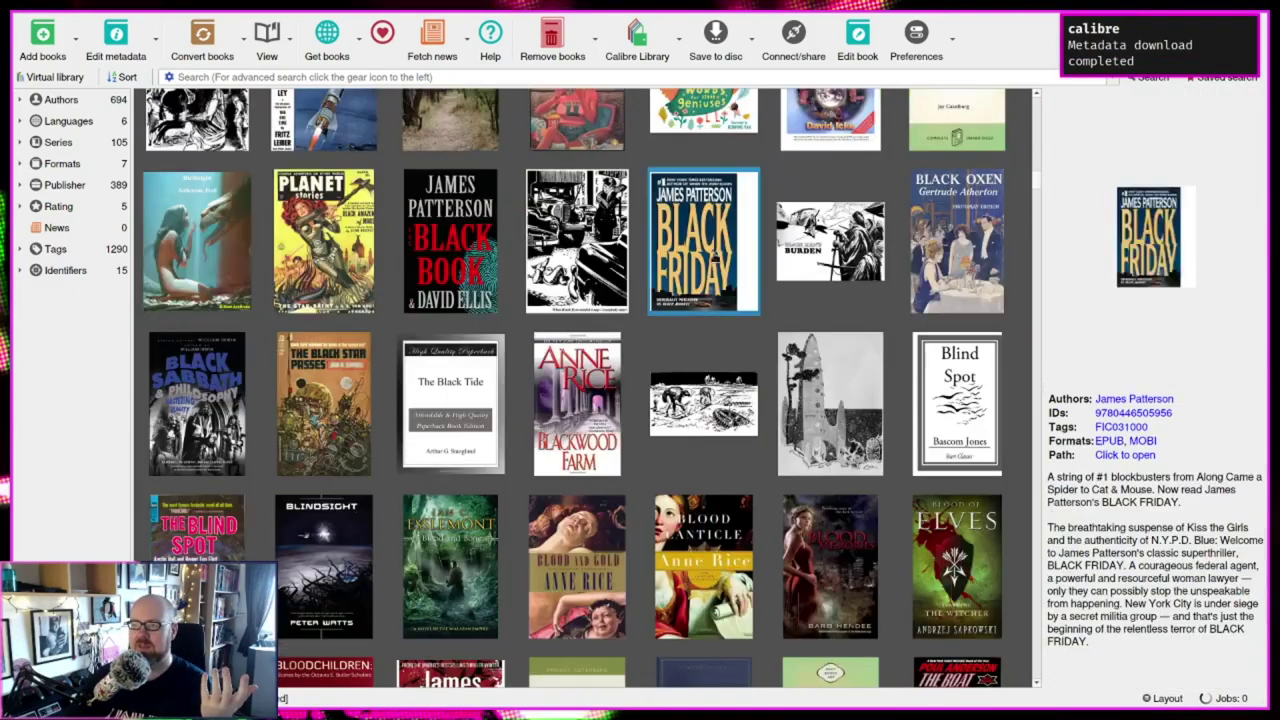
scroll(722, 370, "down", 1)
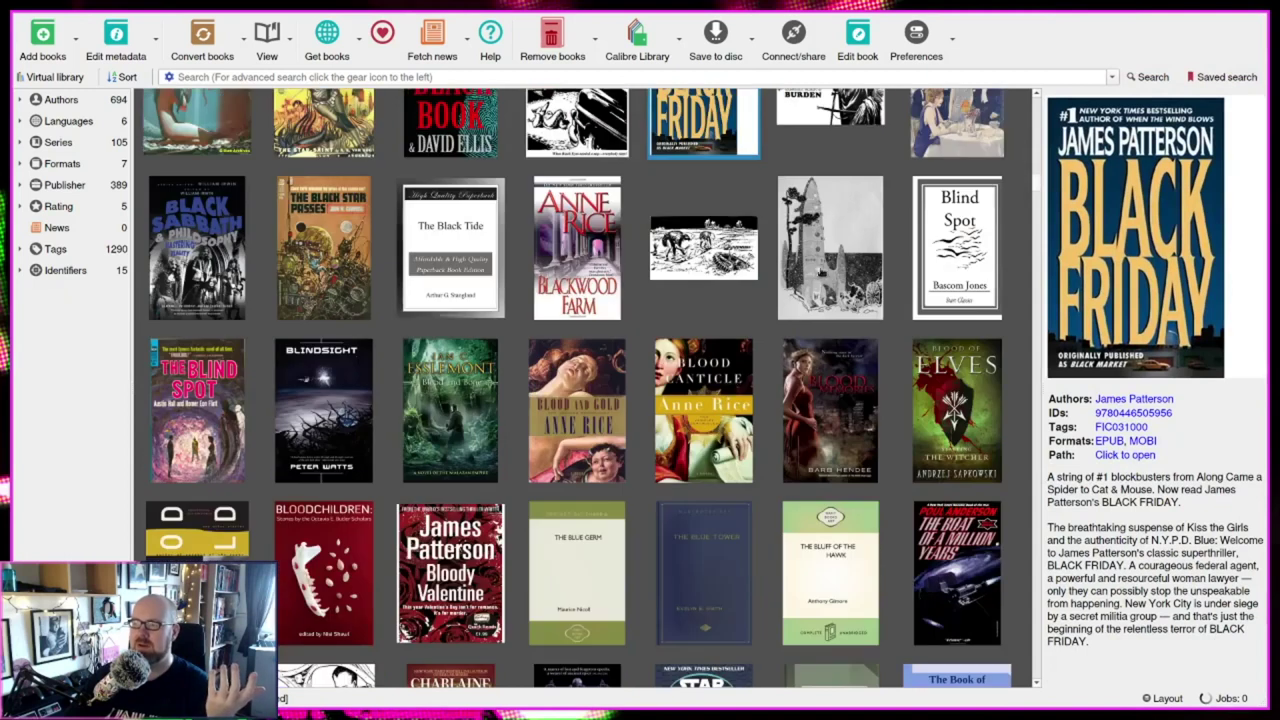
scroll(800, 287, "up", 1)
left_click(818, 380)
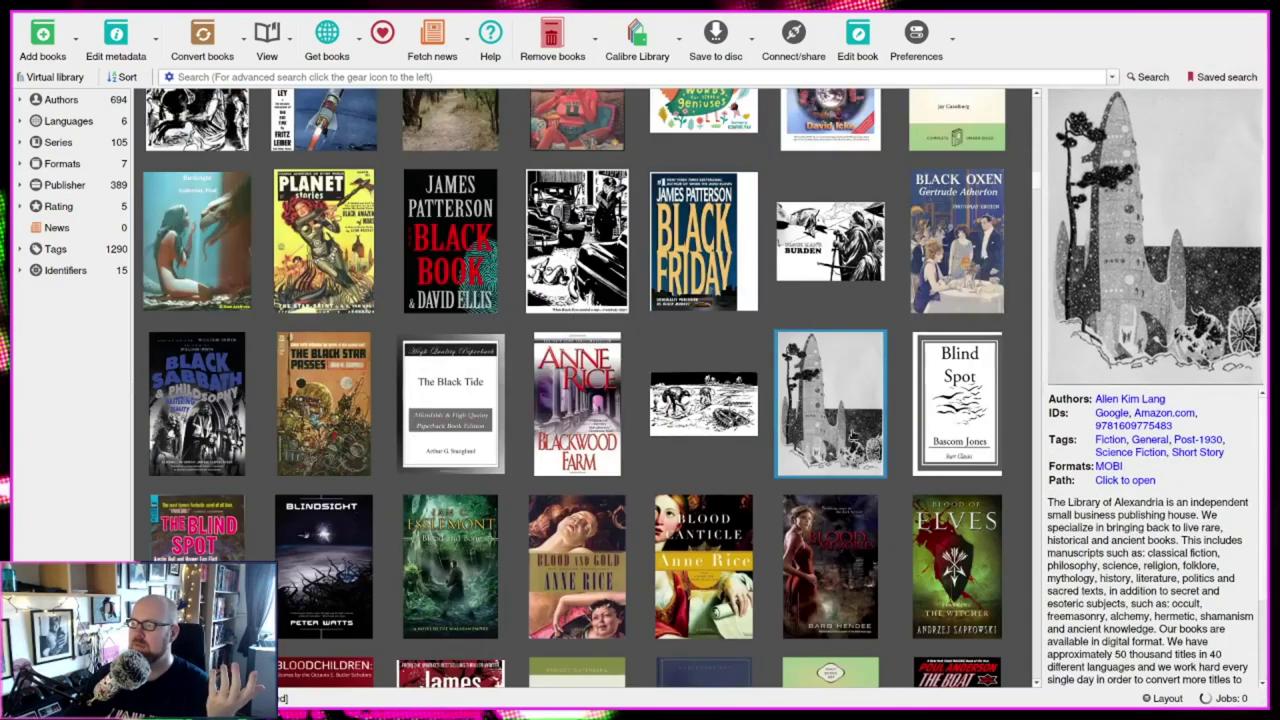
key("ctrl+d")
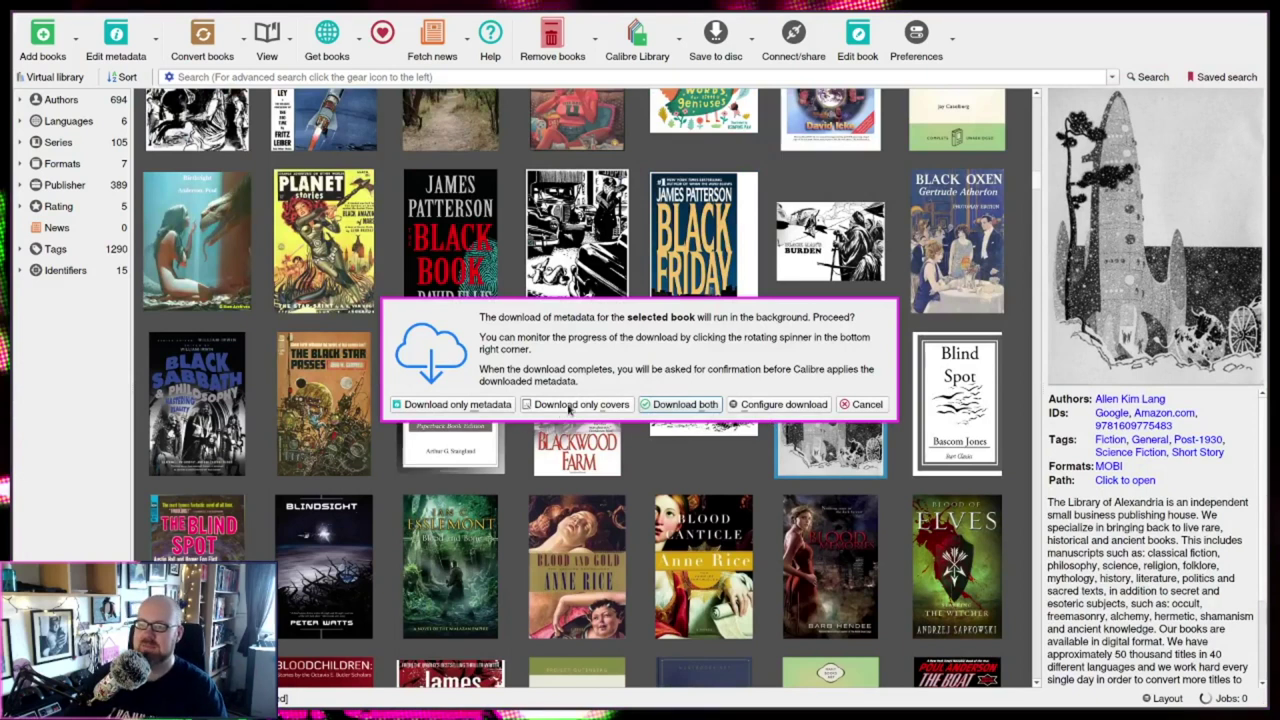
left_click(683, 405)
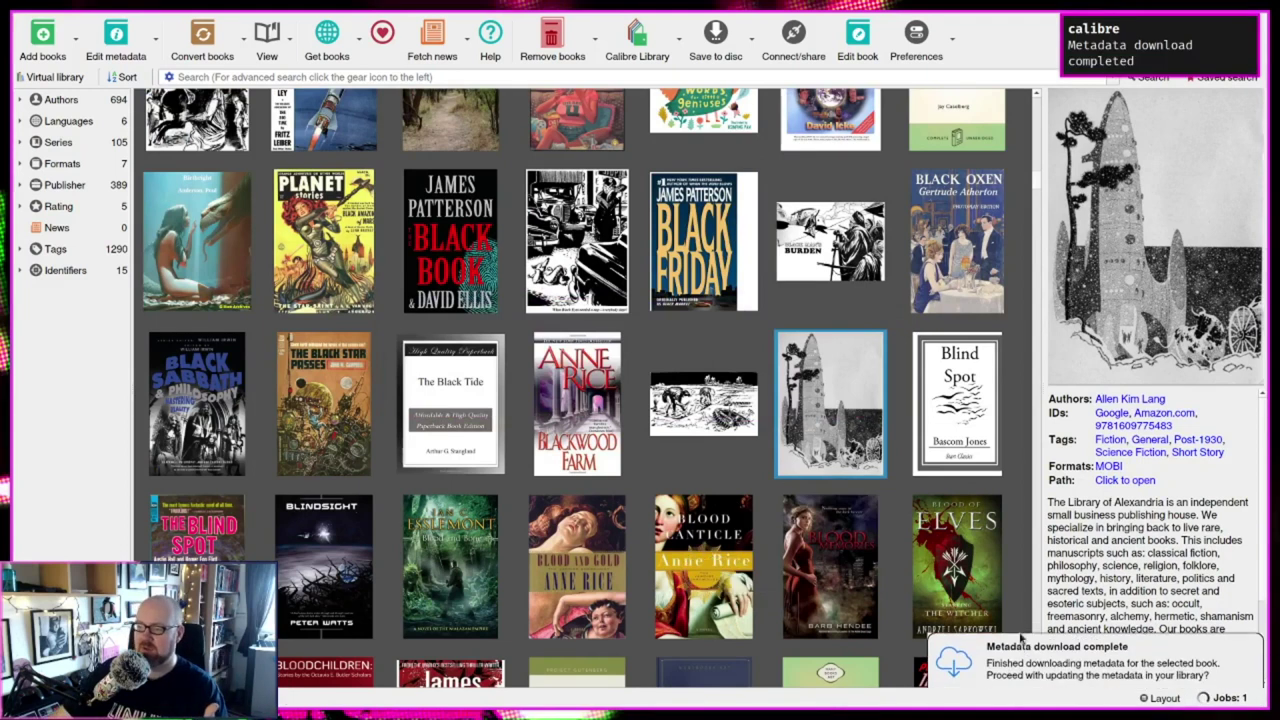
left_click(945, 672)
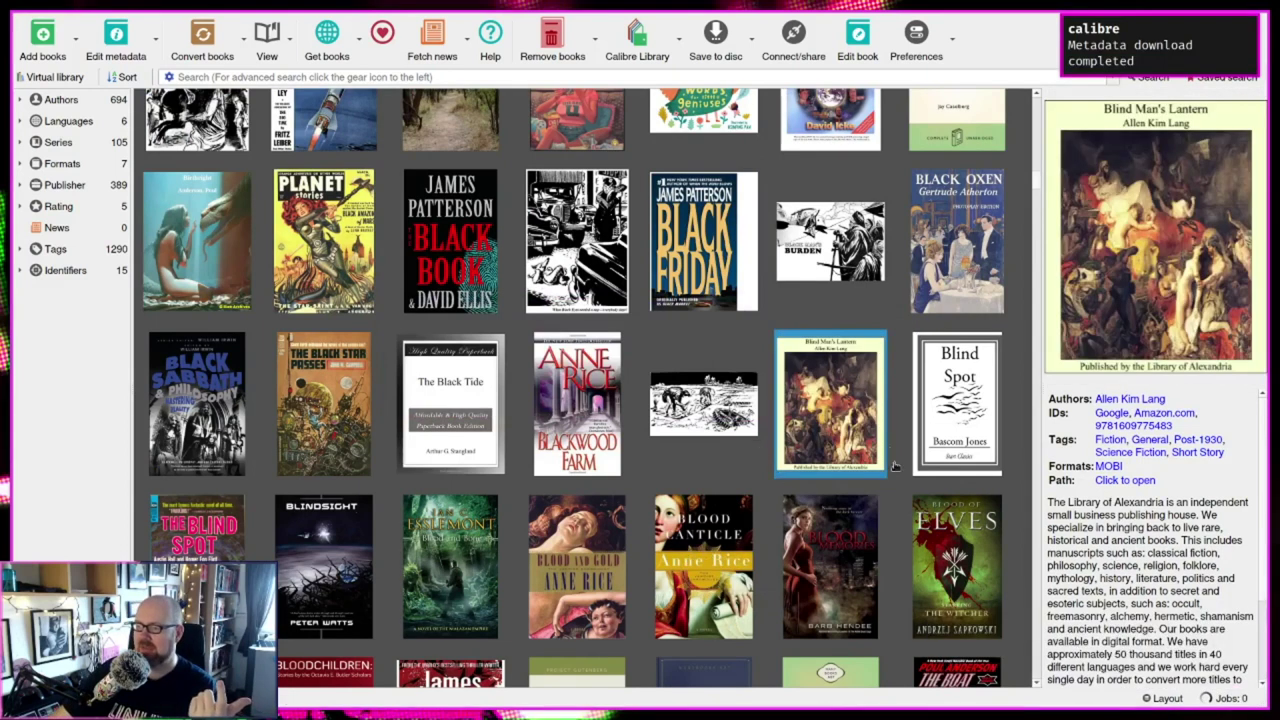
Hide the cover grid and show the cover browser above the book list
left_click(1160, 698)
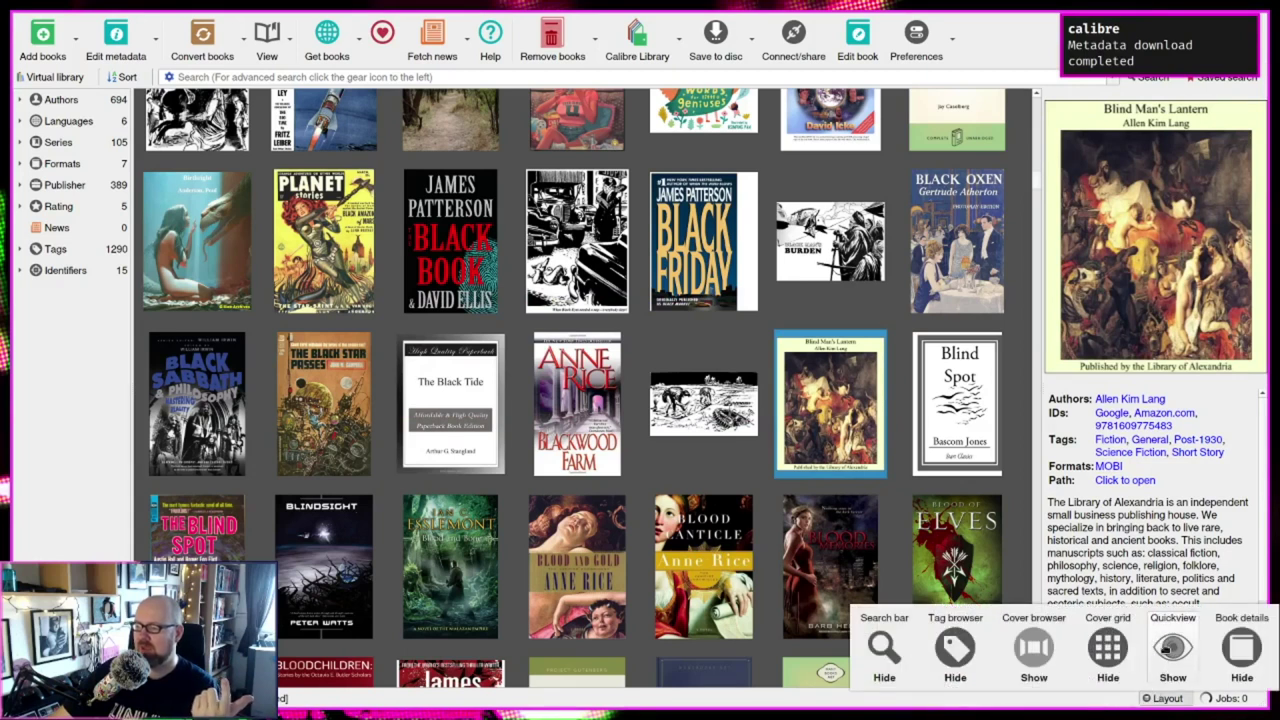
left_click(1110, 648)
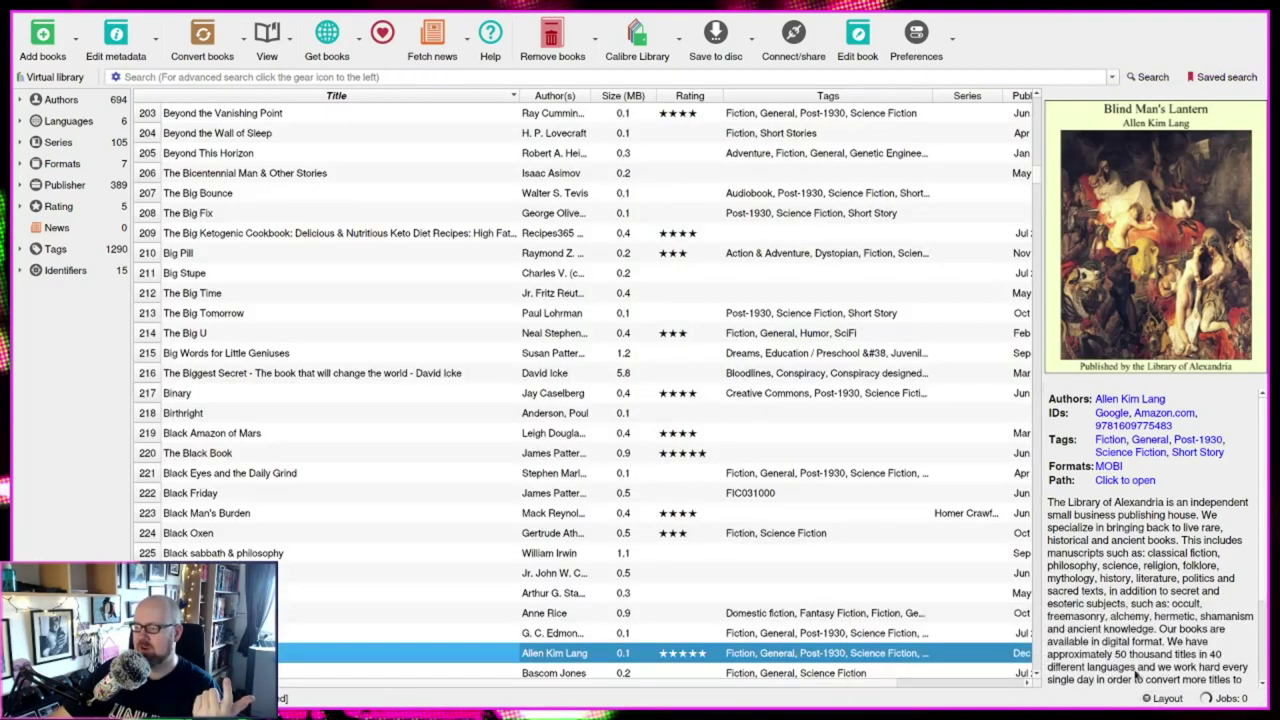
left_click(1155, 697)
left_click(1035, 648)
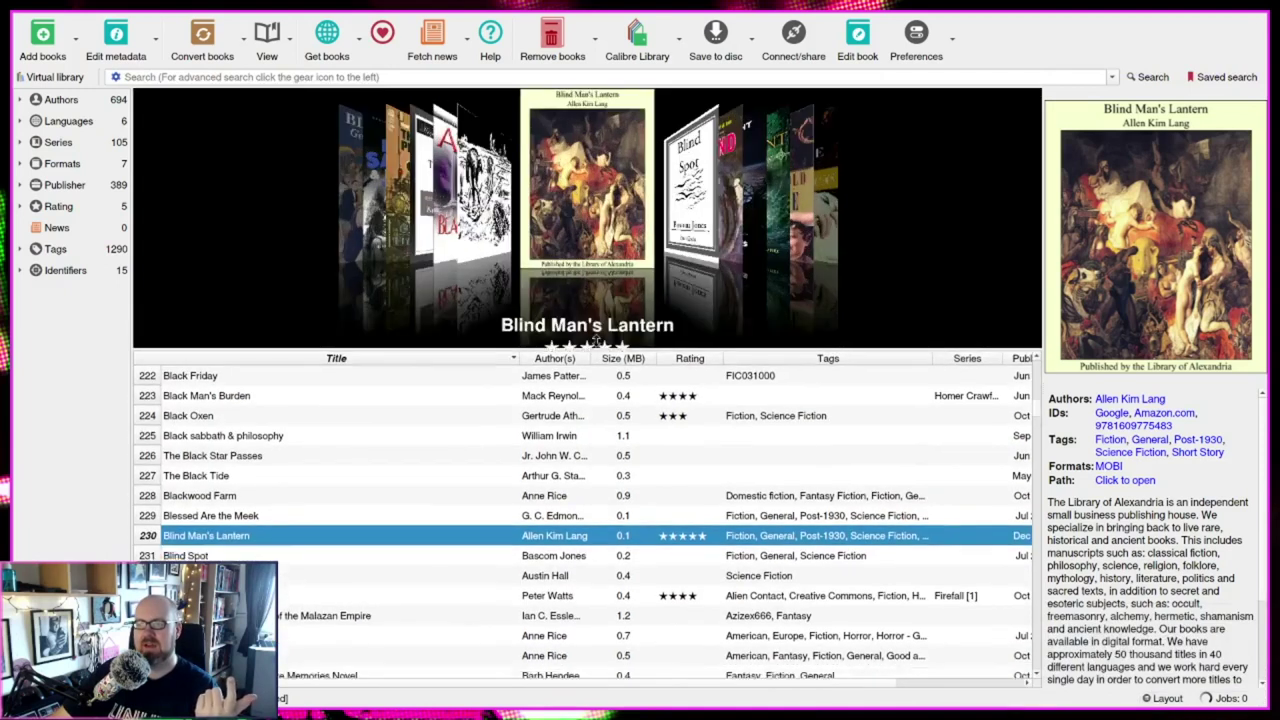
Flip through the covers in the cover browser, from Blind Man's Lantern through the titles starting with B
scroll(596, 254, "down", 4)
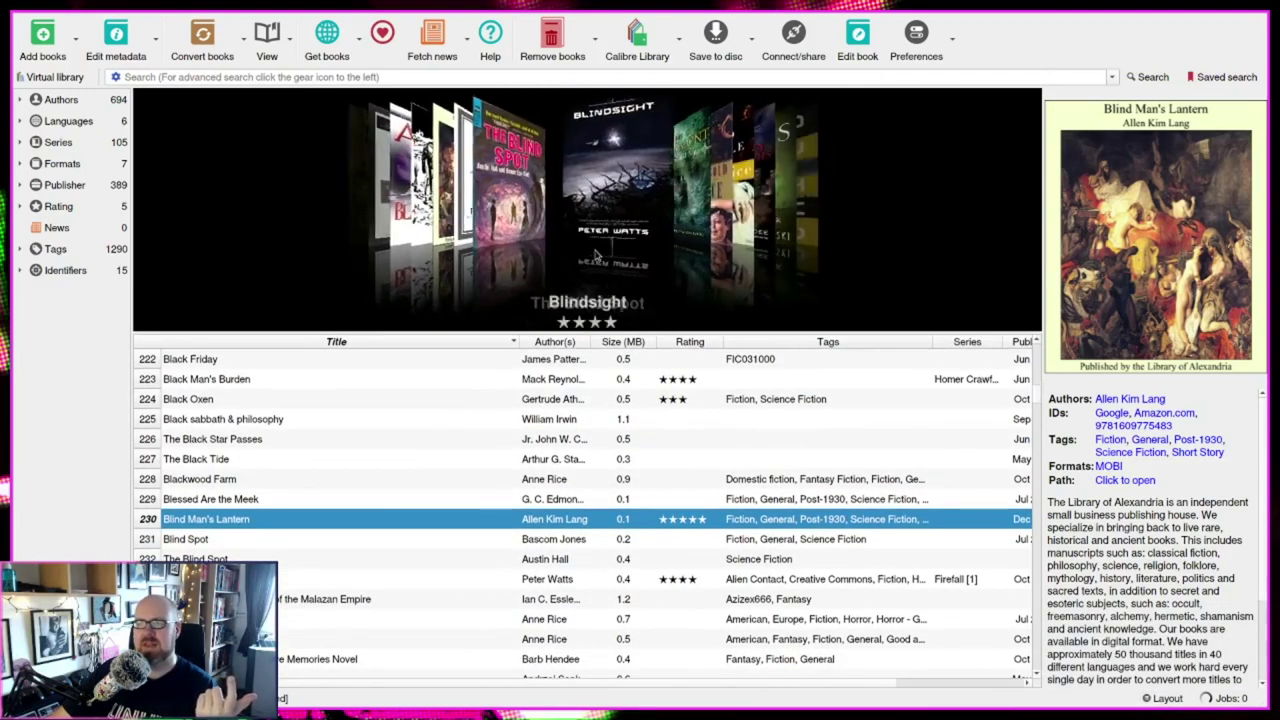
scroll(600, 255, "down", 6)
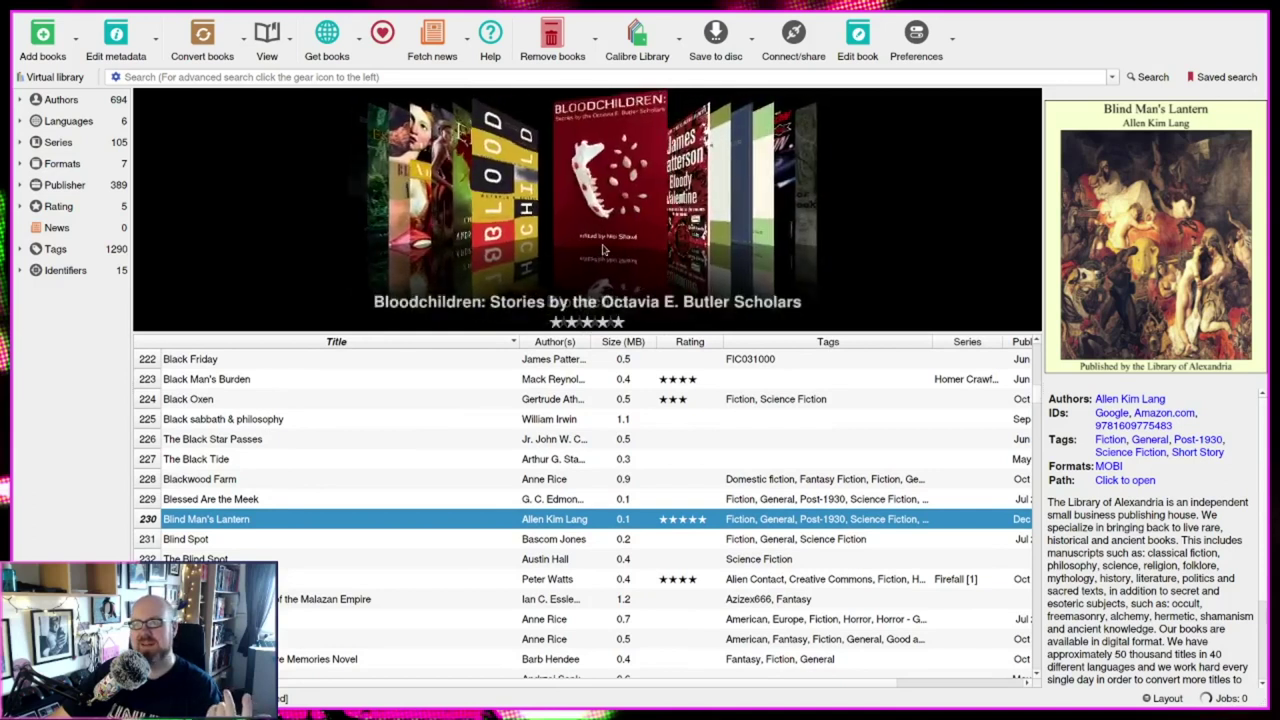
scroll(603, 265, "down", 8)
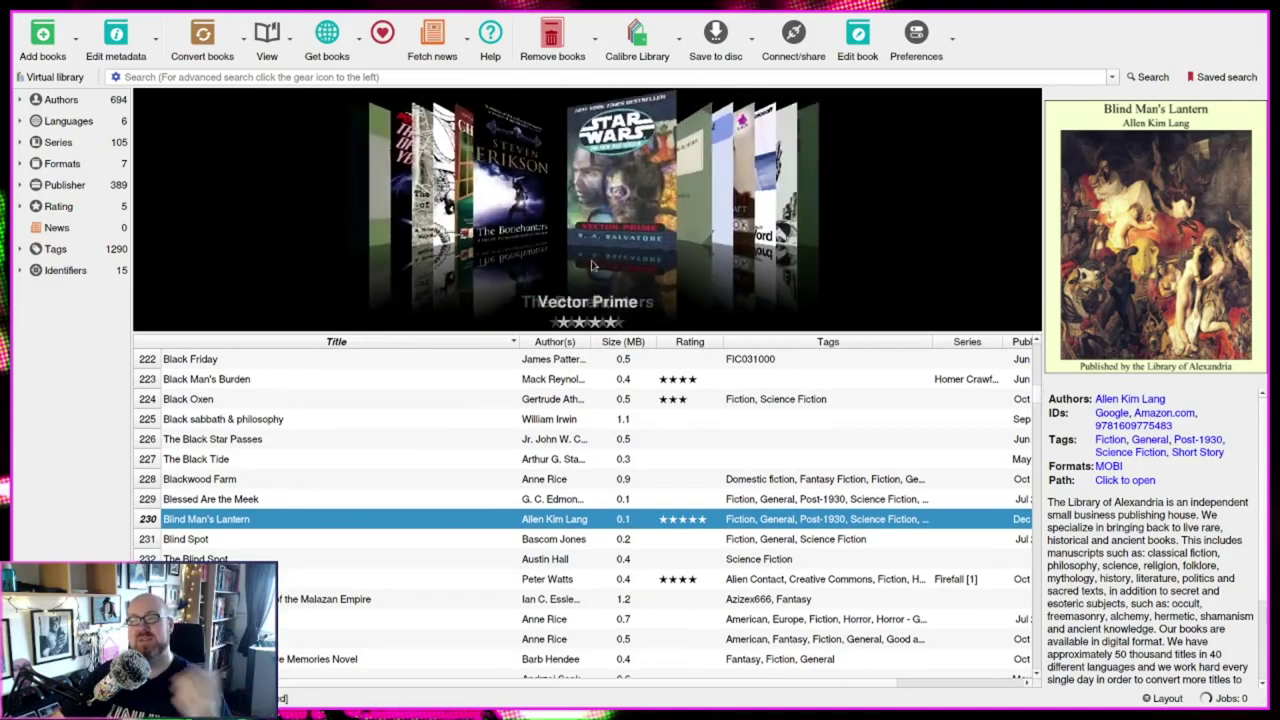
scroll(606, 265, "down", 8)
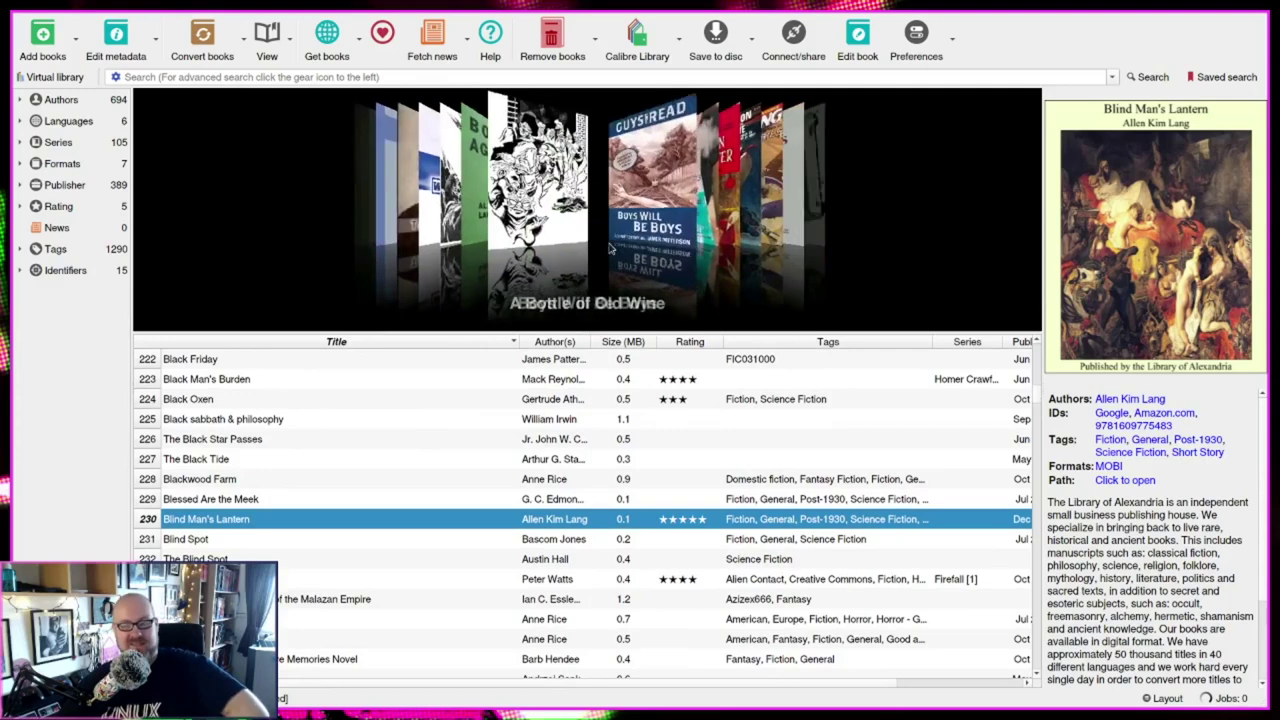
scroll(622, 220, "down", 8)
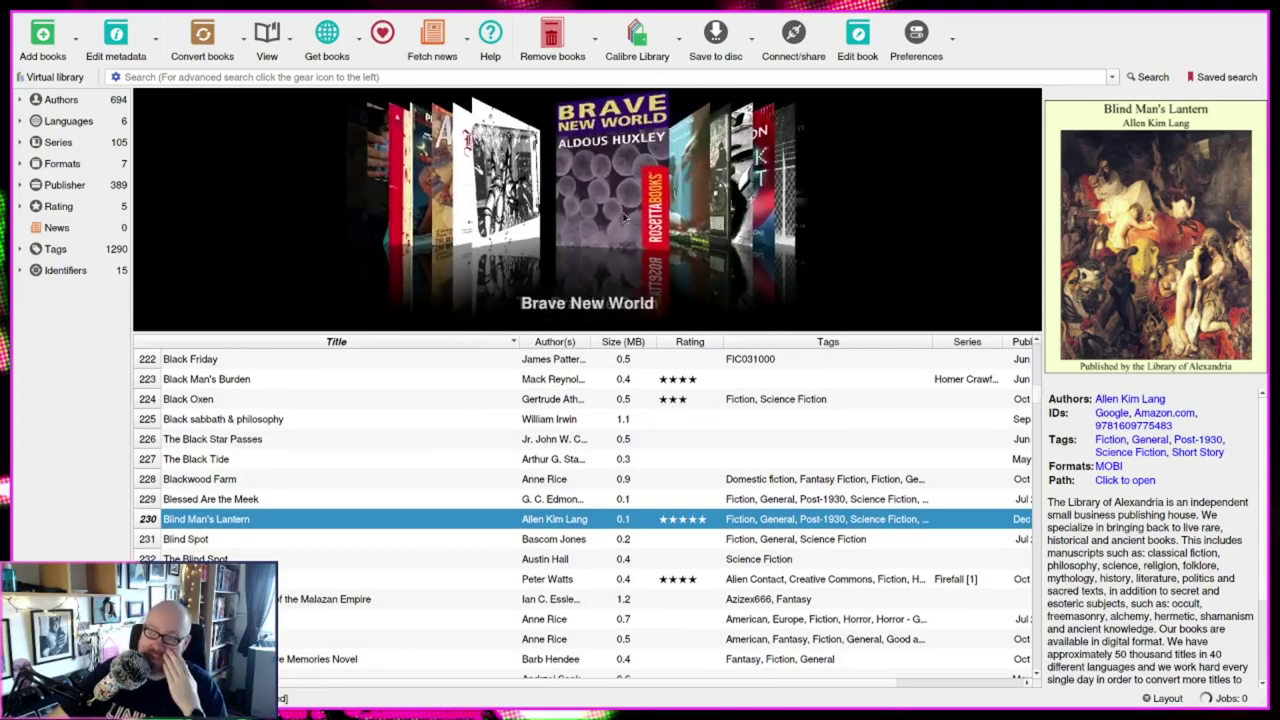
scroll(622, 222, "down", 8)
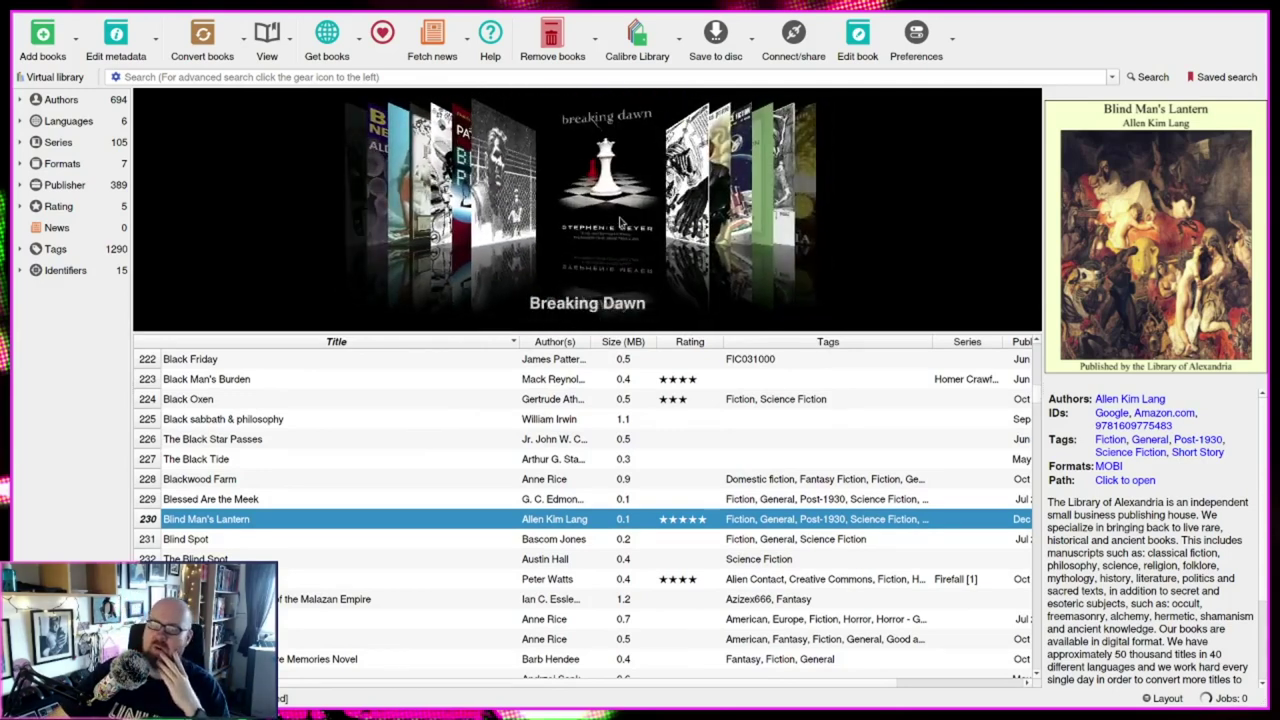
scroll(640, 200, "down", 8)
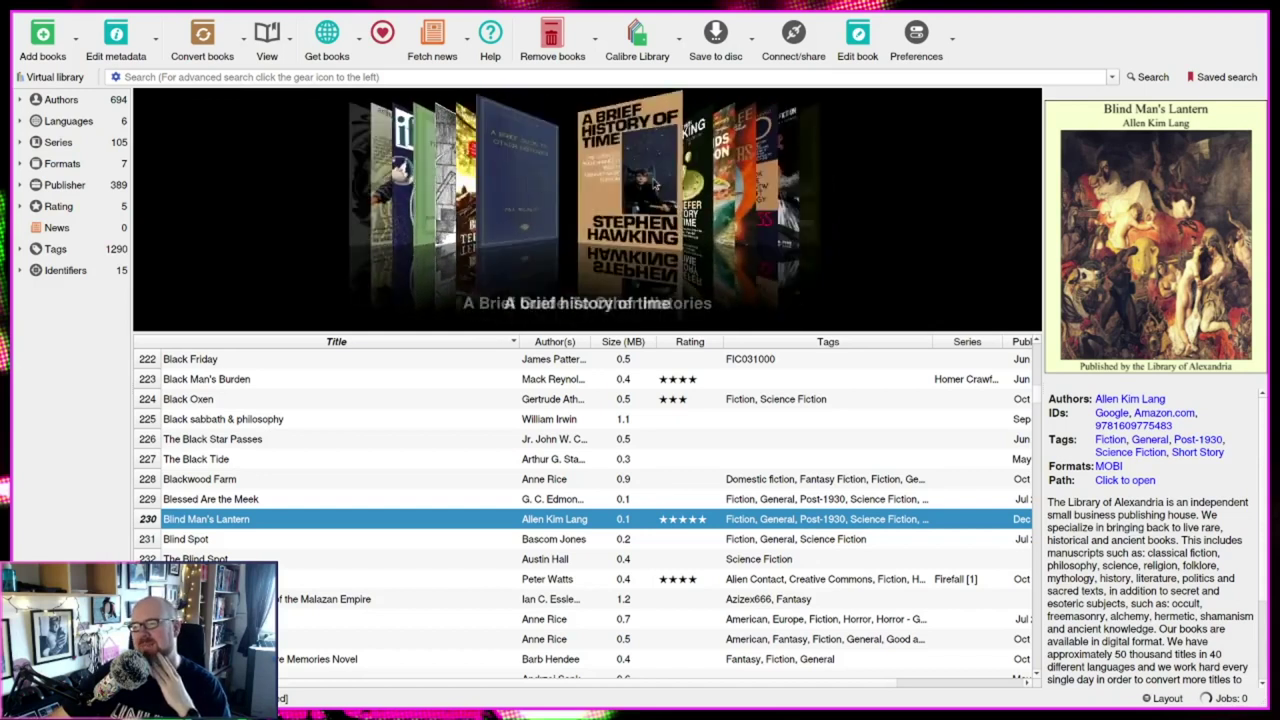
scroll(655, 183, "down", 6)
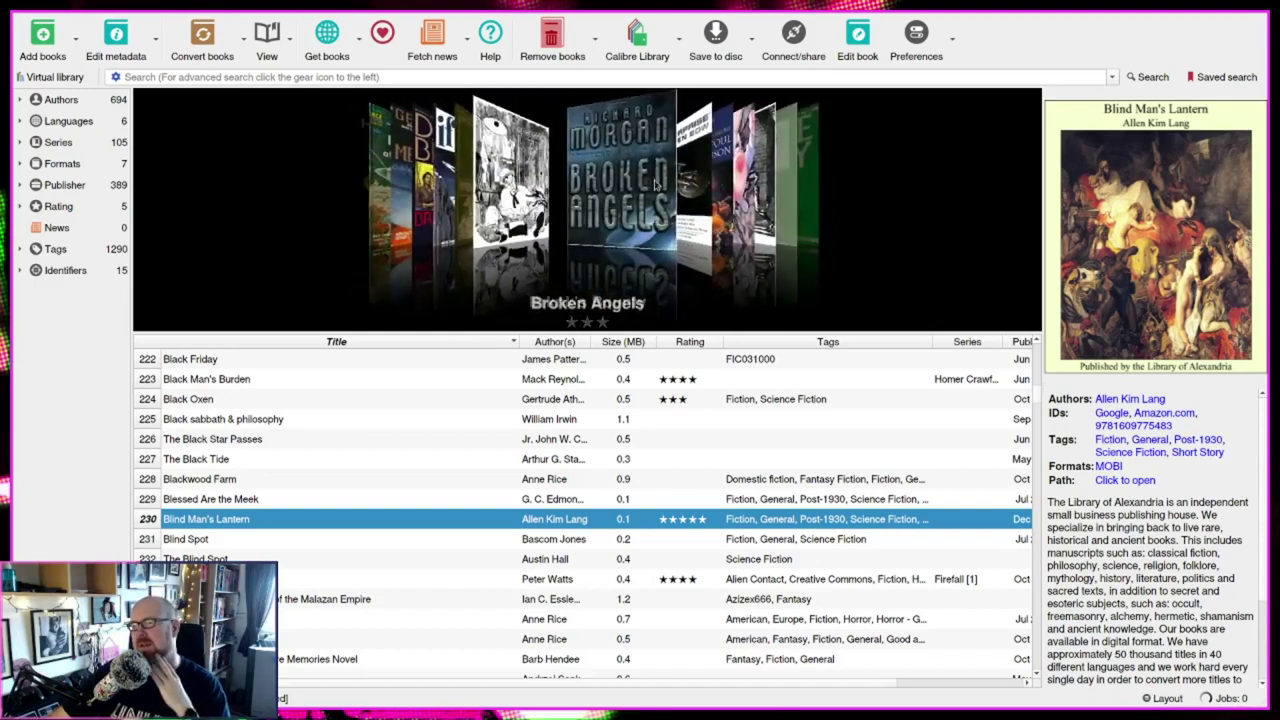
scroll(657, 183, "up", 2)
scroll(657, 183, "up", 2)
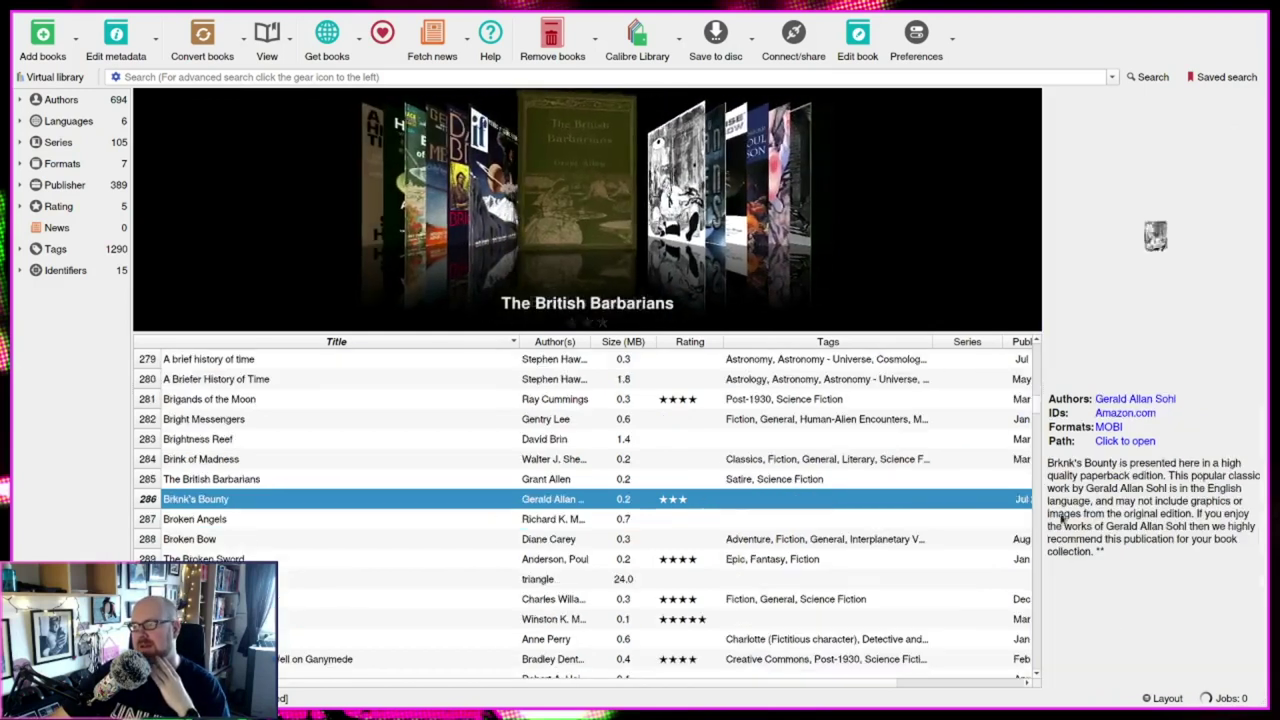
Hide the cover browser so the book list fills the central area
left_click(1166, 698)
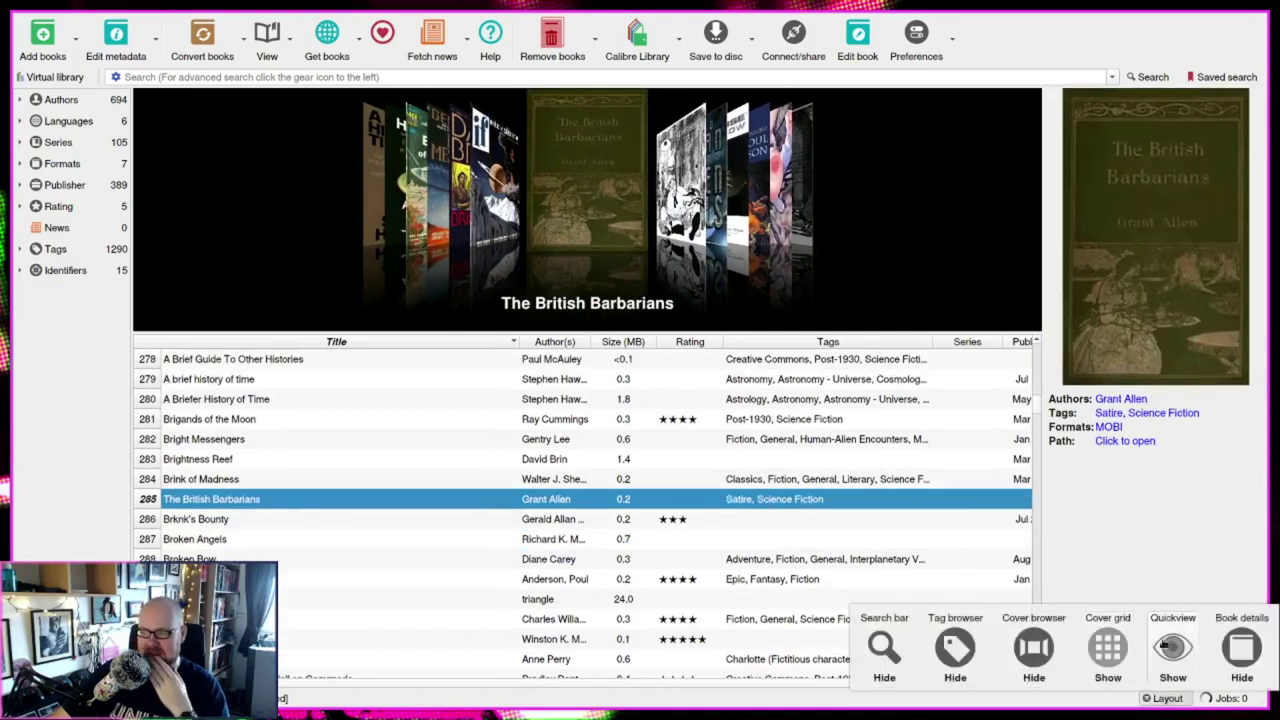
left_click(1035, 645)
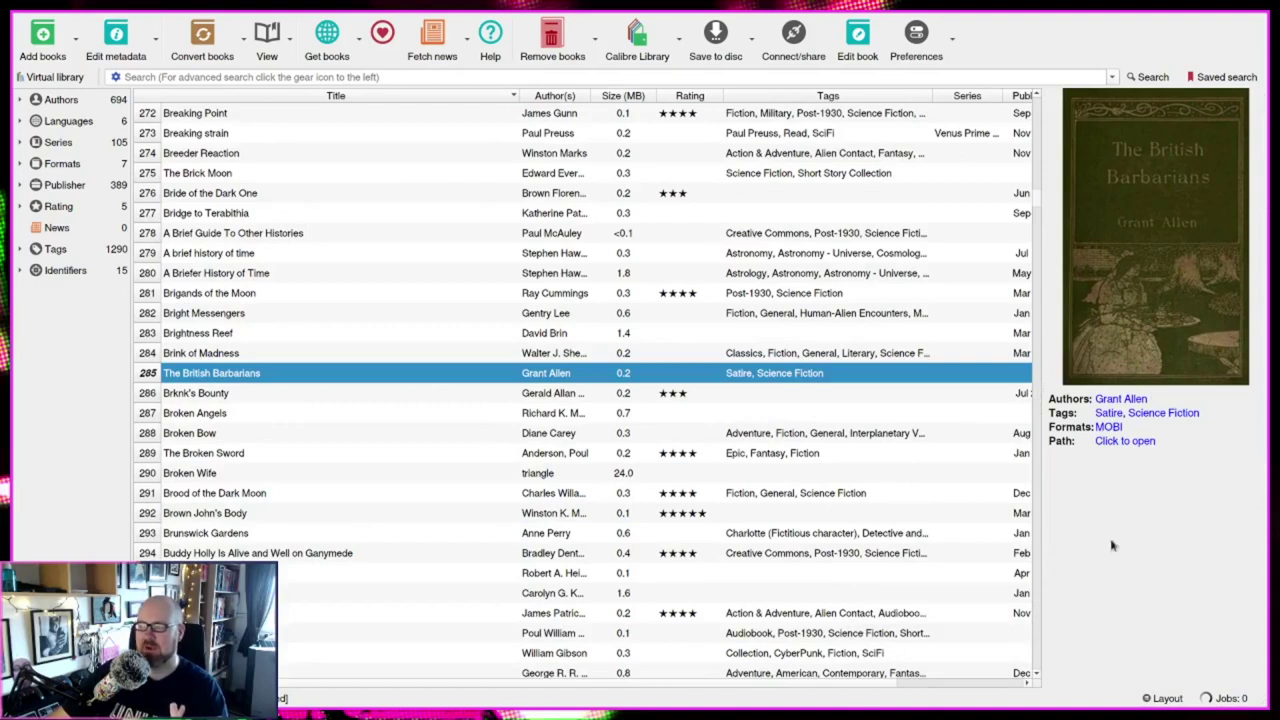
Hide the book details pane, and show it again
left_click(1165, 698)
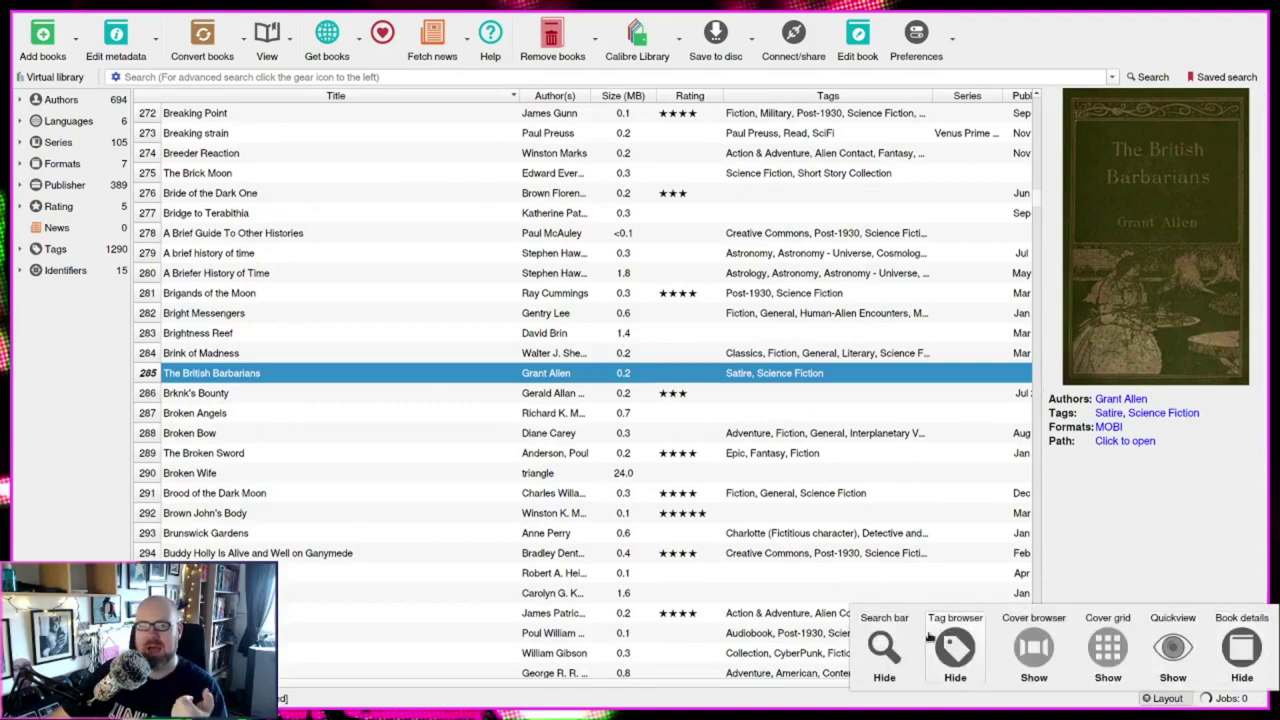
left_click(1240, 652)
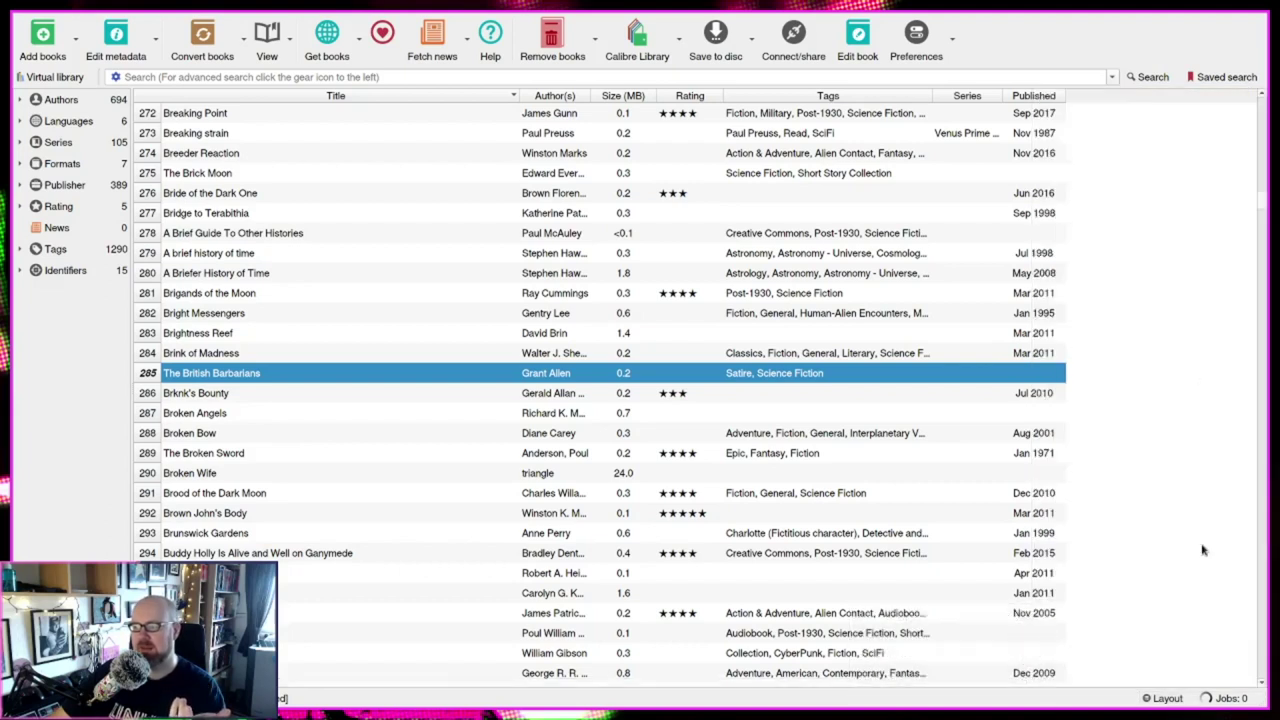
left_click(1165, 698)
left_click(1236, 650)
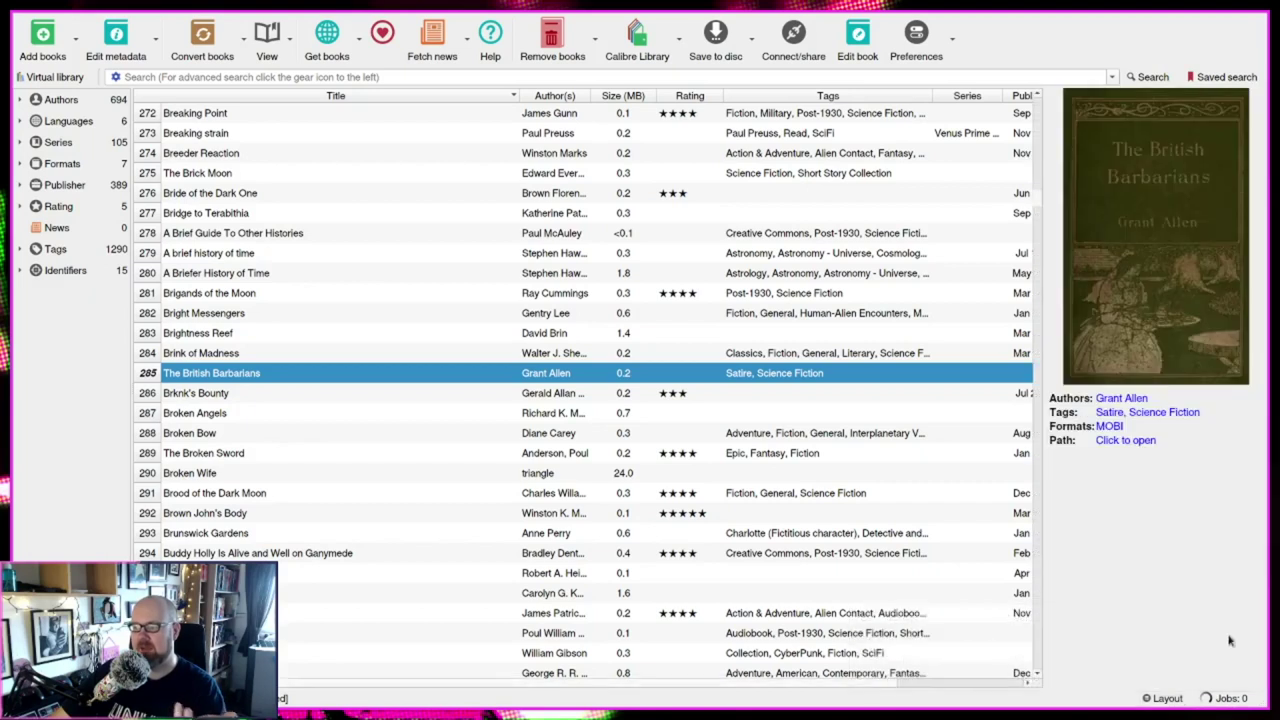
Hide the tag browser and view the details of several books in the list, including A brief history of time
left_click(1165, 699)
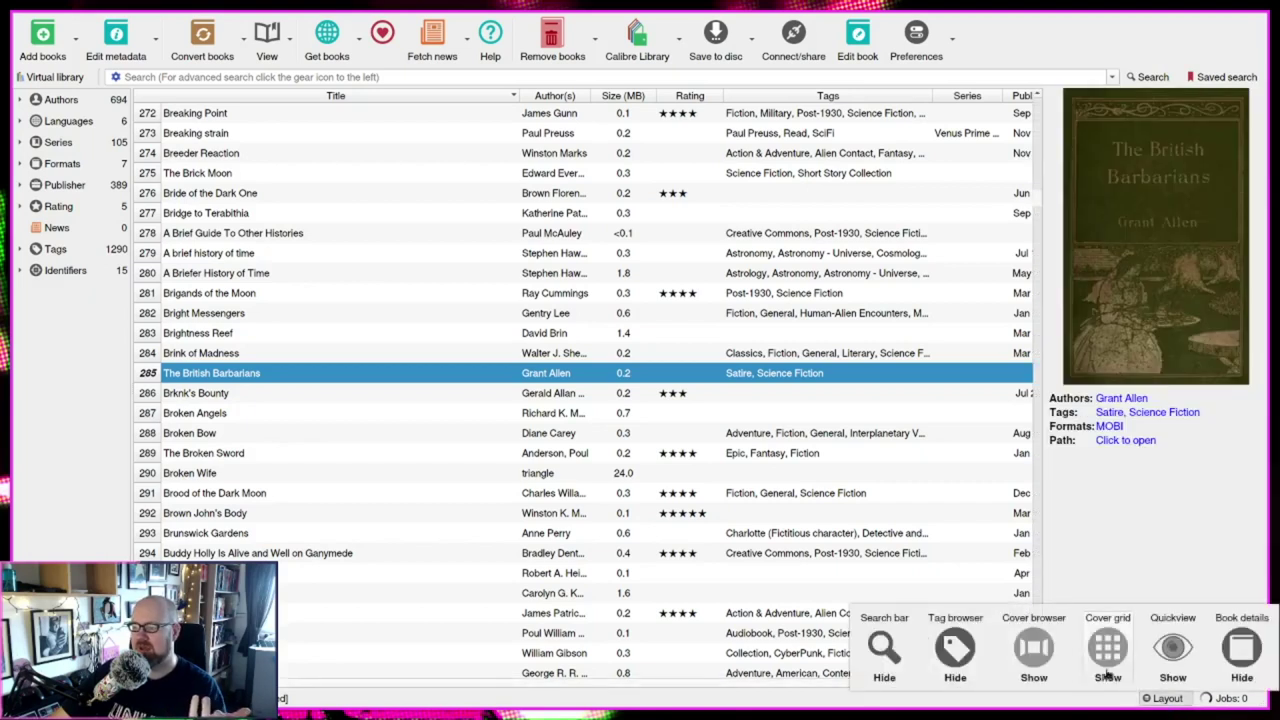
left_click(960, 652)
left_click(222, 256)
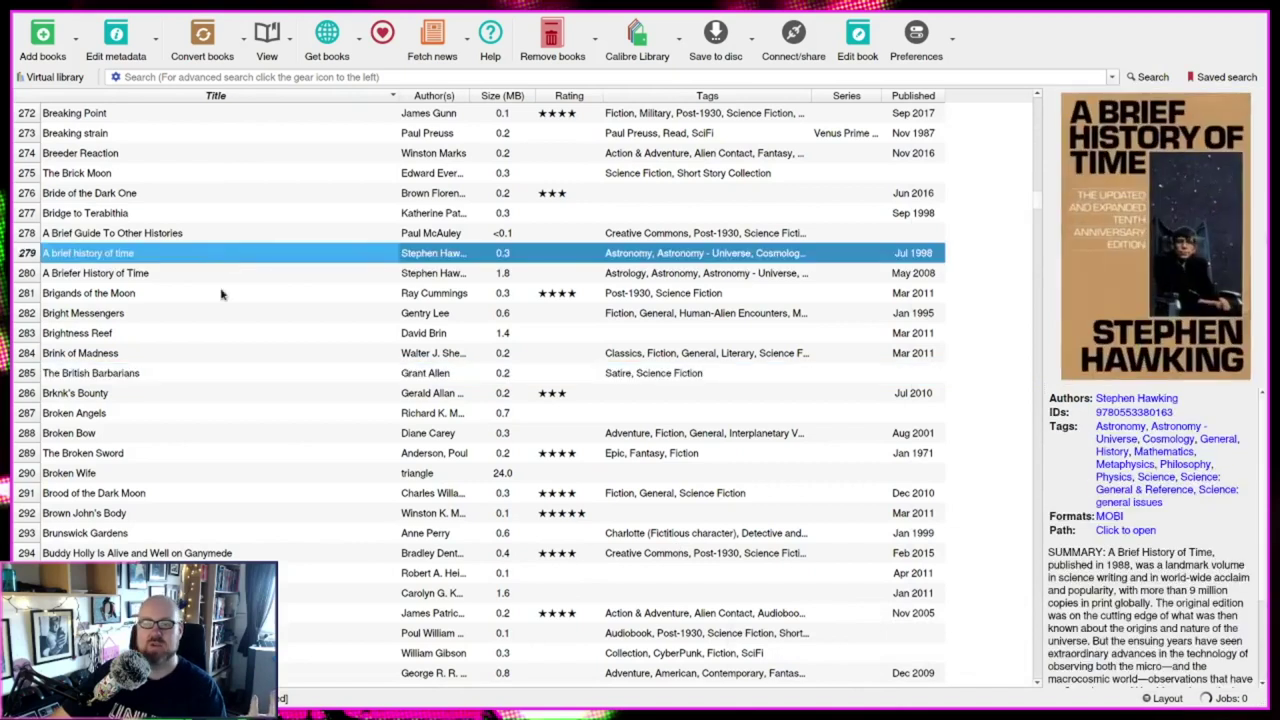
left_click(228, 333)
left_click(327, 455)
Download both metadata and cover for Brknk's Bounty, apply the update to the library and check the book's new cover
left_click(310, 396)
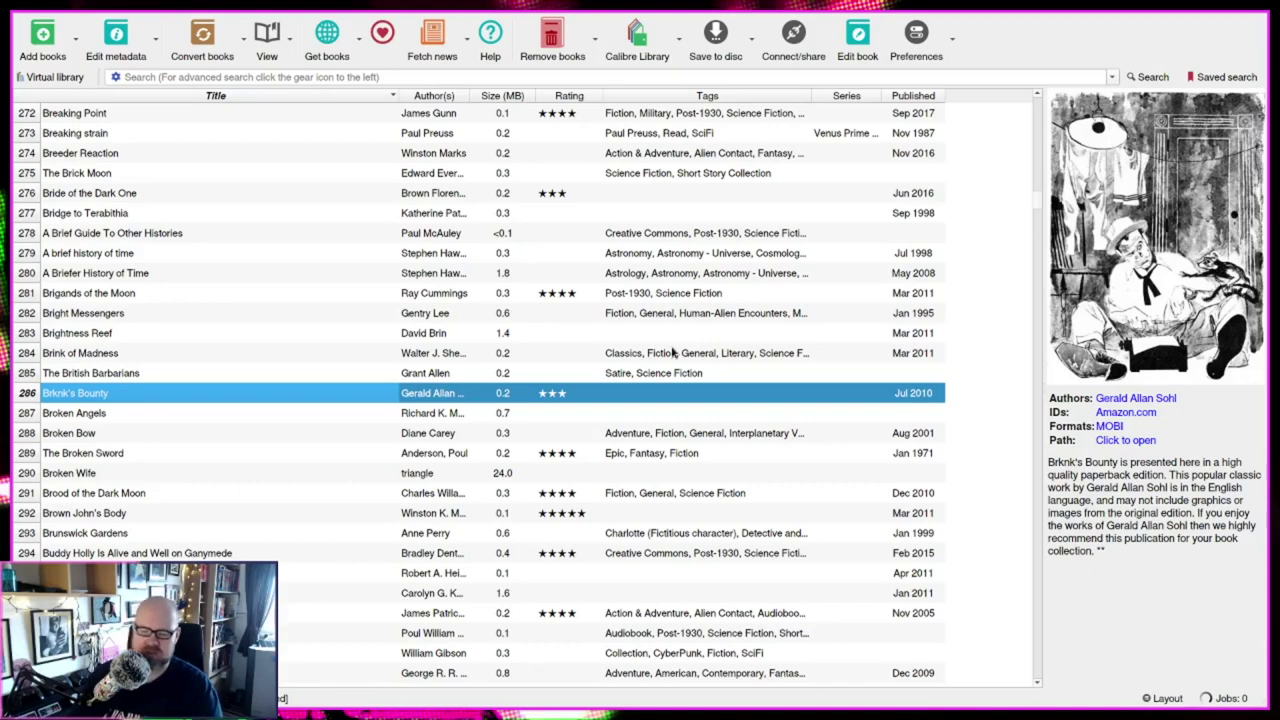
right_click(288, 392)
mouse_move(358, 400)
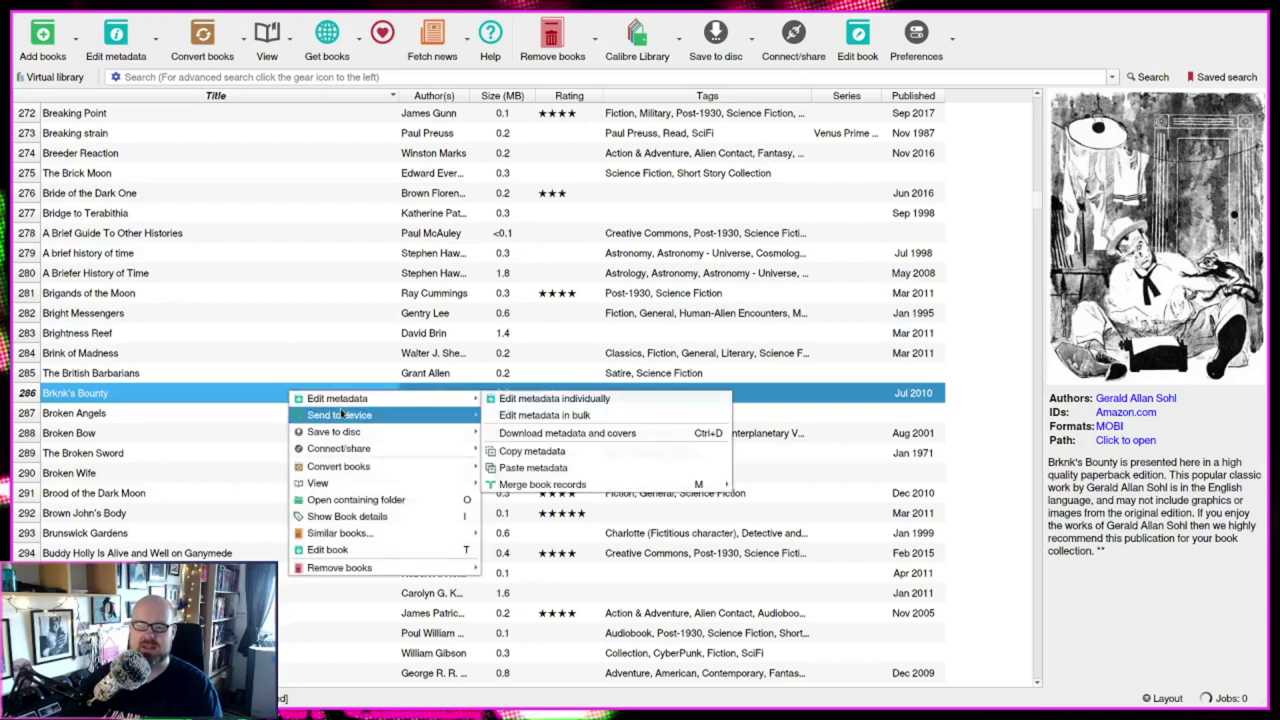
left_click(525, 433)
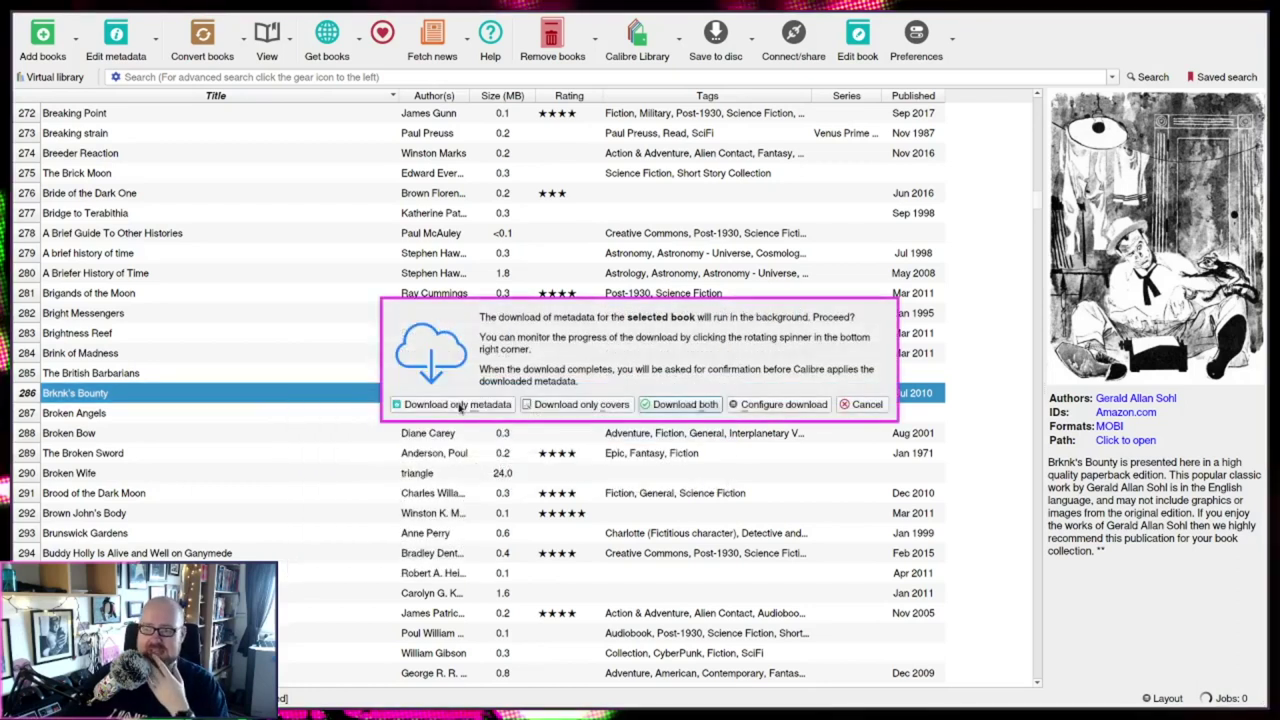
left_click(685, 405)
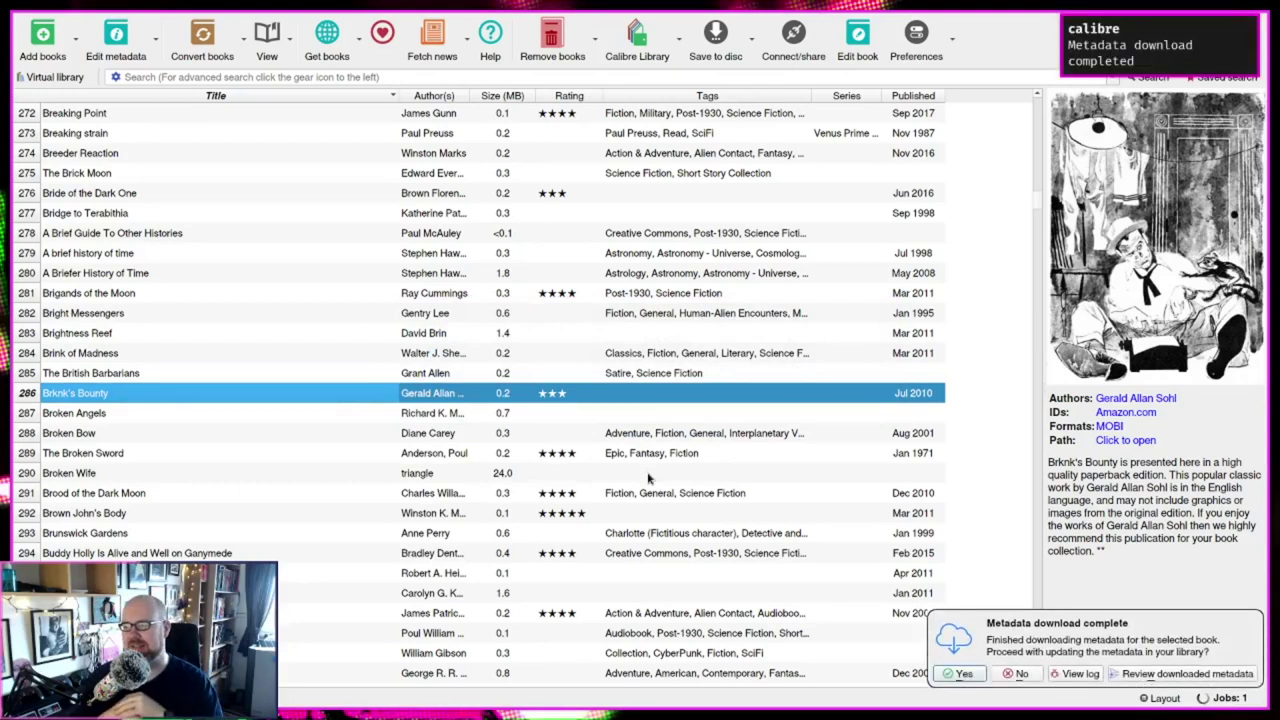
left_click(964, 675)
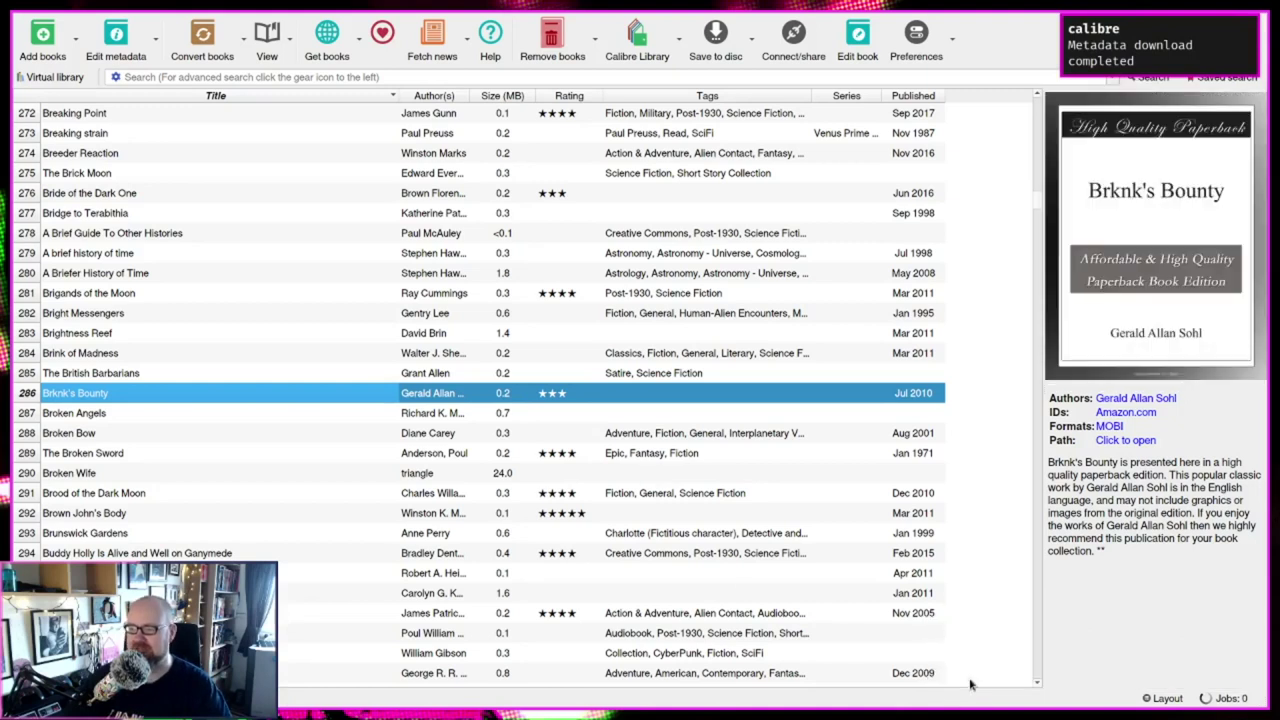
left_click(514, 417)
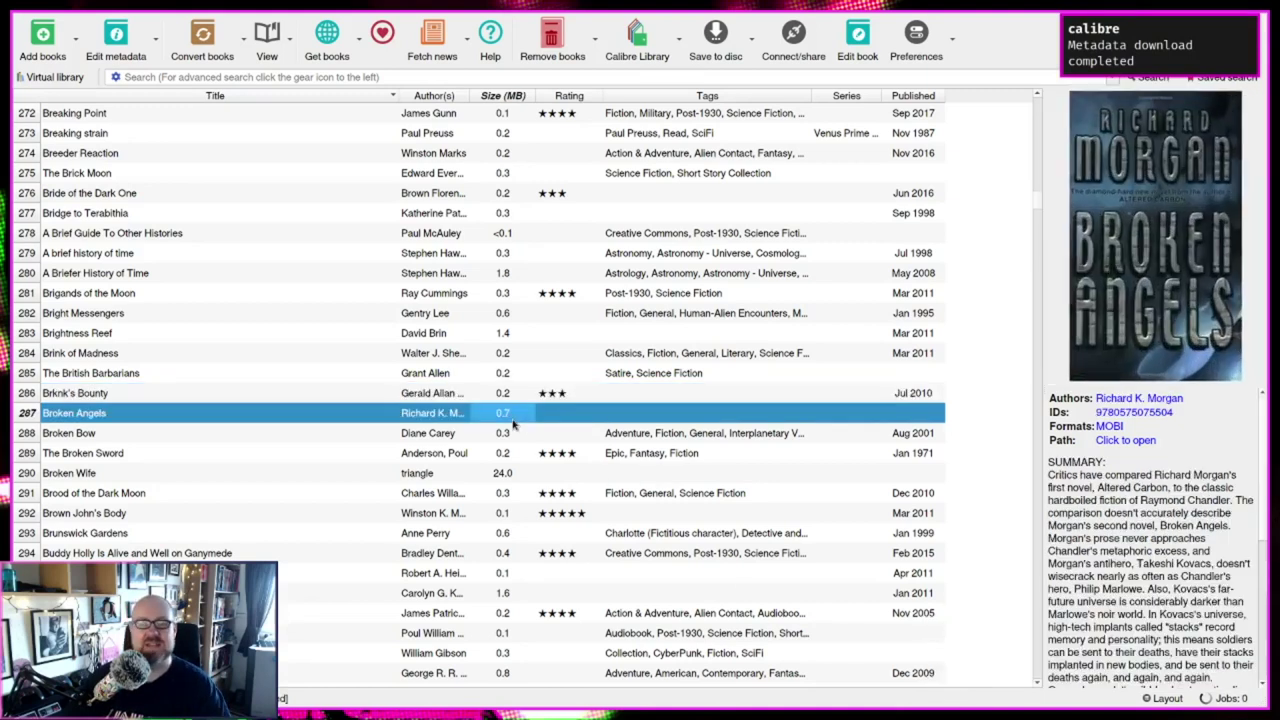
left_click(524, 401)
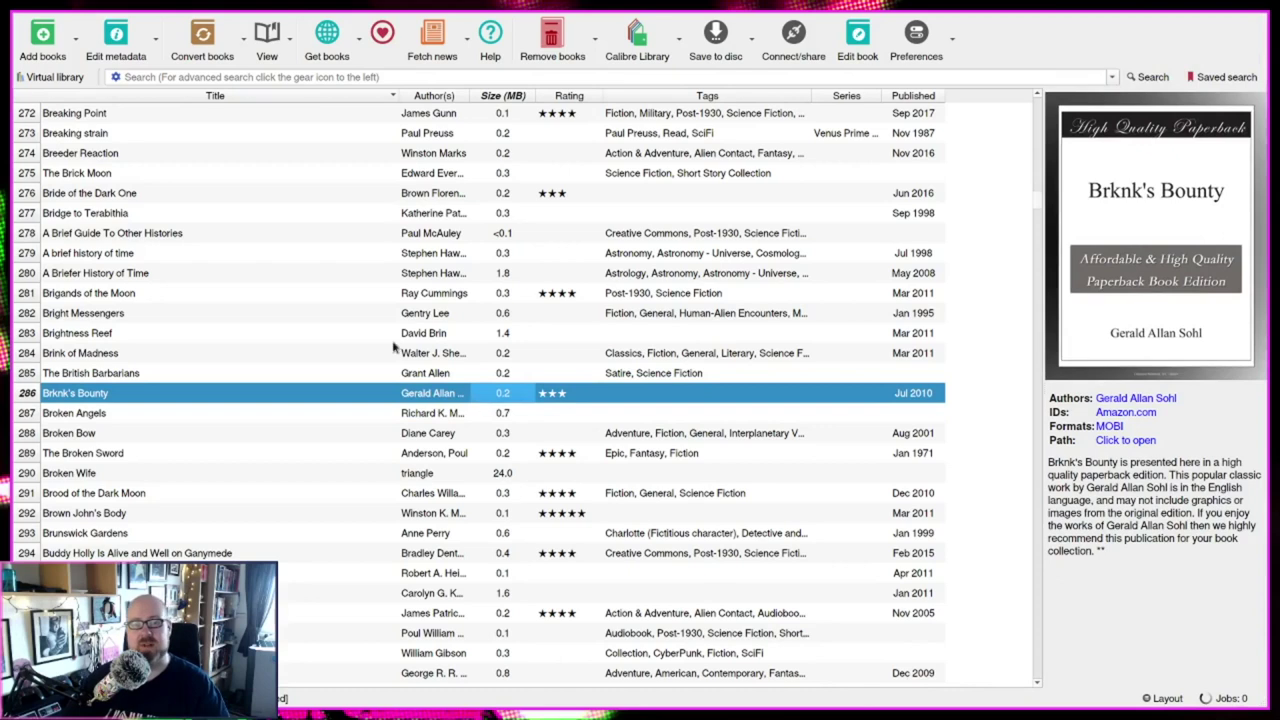